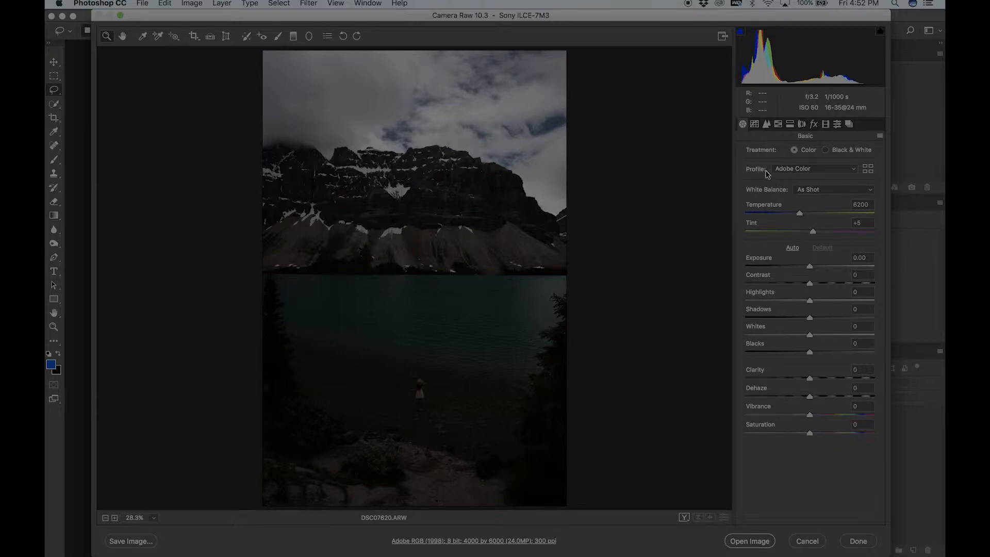
Remove chromatic aberration and enable the lens profile corrections for the photo
{"action": "left_click", "coordinate": [753, 126]}
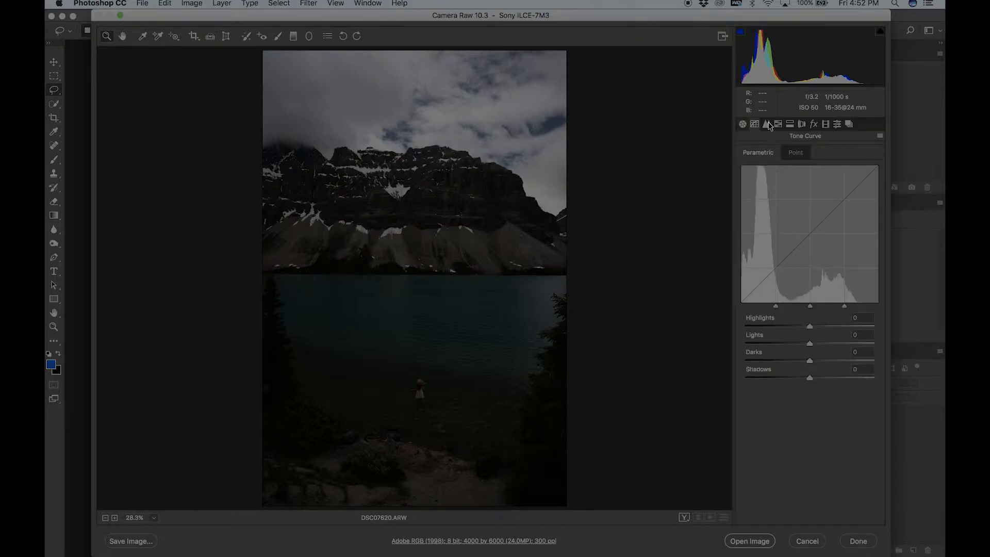
{"action": "left_click", "coordinate": [766, 125]}
{"action": "left_click", "coordinate": [778, 125]}
{"action": "left_click", "coordinate": [789, 125]}
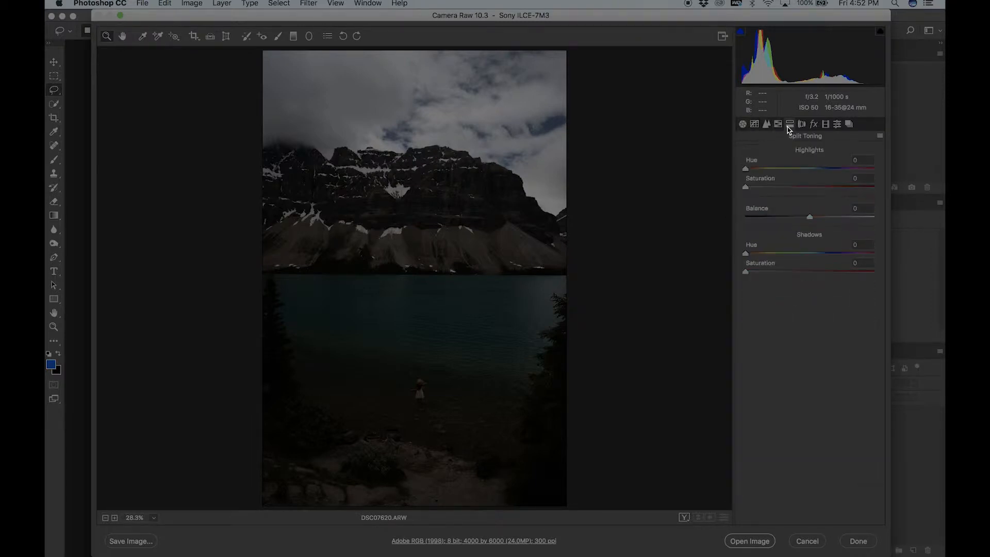
{"action": "left_click", "coordinate": [801, 124]}
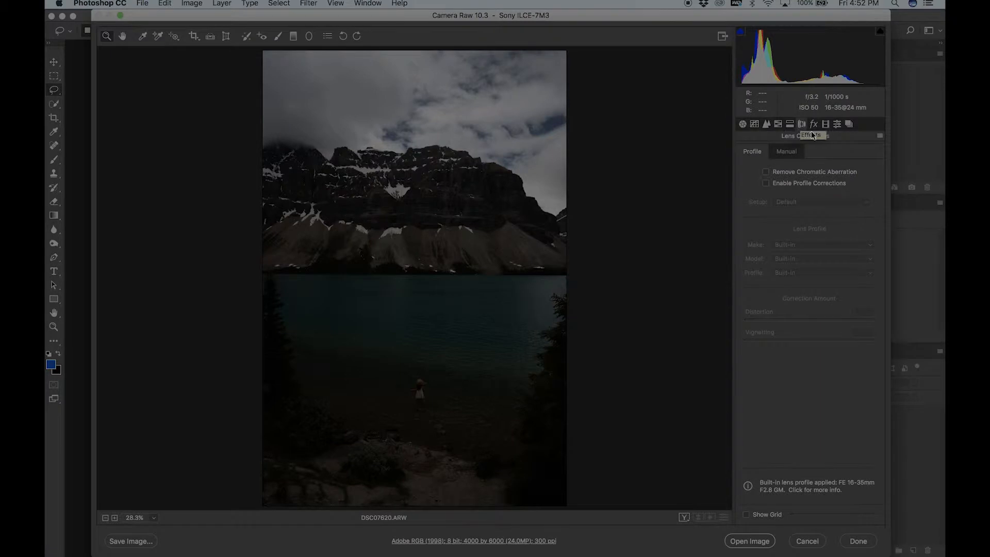
{"action": "left_click", "coordinate": [814, 186]}
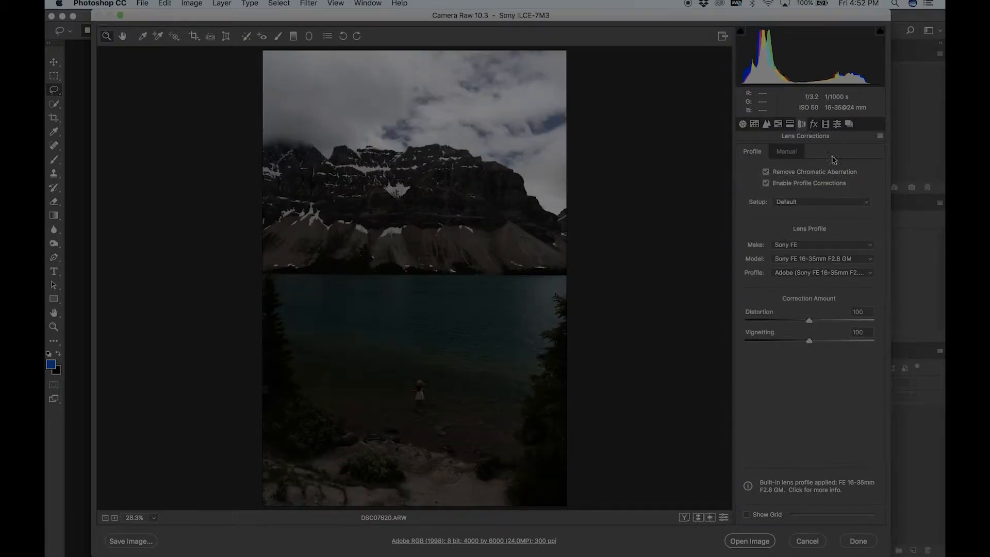
{"action": "left_click", "coordinate": [812, 125]}
{"action": "left_click", "coordinate": [825, 126]}
{"action": "left_click", "coordinate": [848, 125]}
{"action": "left_click", "coordinate": [837, 126]}
{"action": "left_click", "coordinate": [848, 126]}
In the basic adjustments, raise the exposure to +1.00 and lower the highlights to -89
{"action": "left_click", "coordinate": [743, 125]}
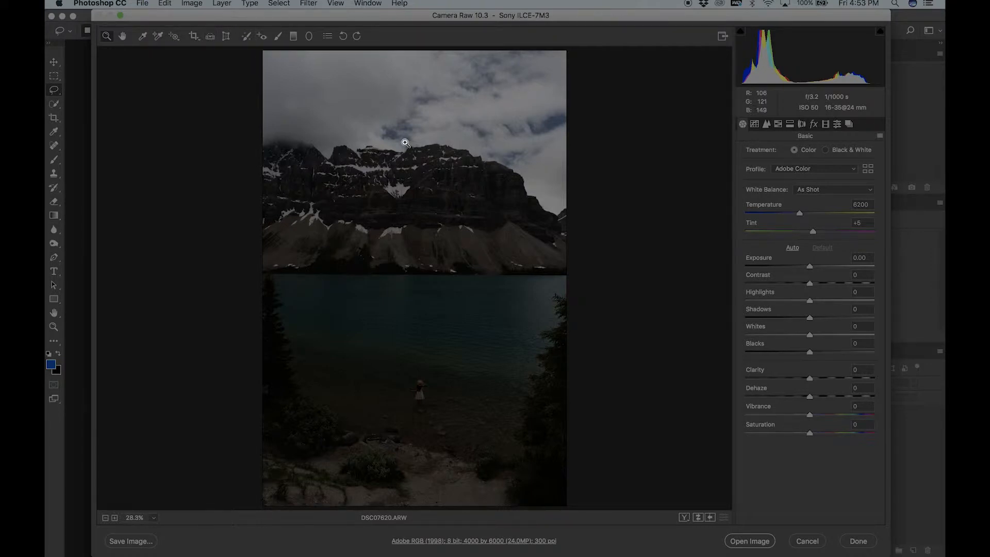
{"action": "left_click", "coordinate": [811, 267]}
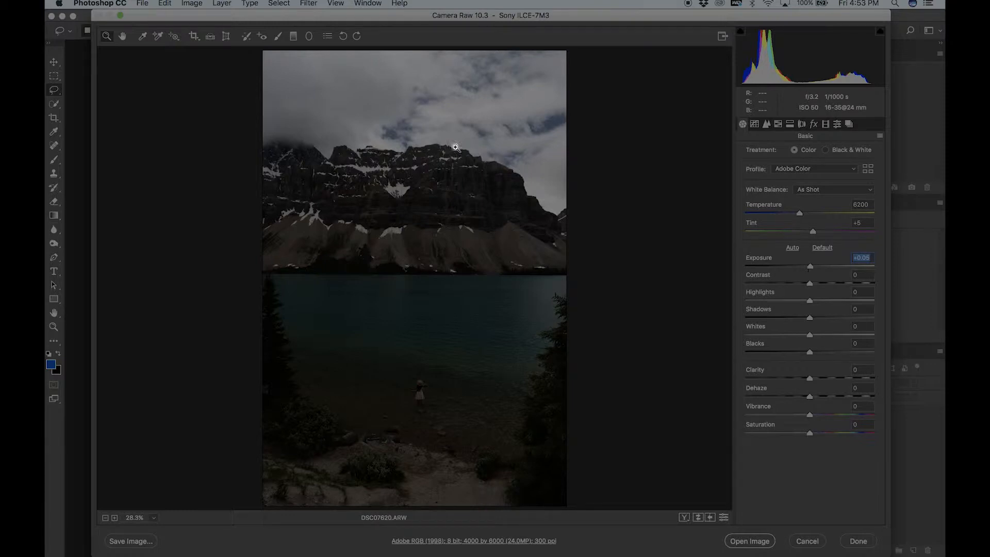
{"action": "left_click_drag", "start_coordinate": [810, 267], "coordinate": [822, 267]}
{"action": "left_click", "coordinate": [787, 302]}
{"action": "left_click_drag", "start_coordinate": [787, 304], "coordinate": [752, 303]}
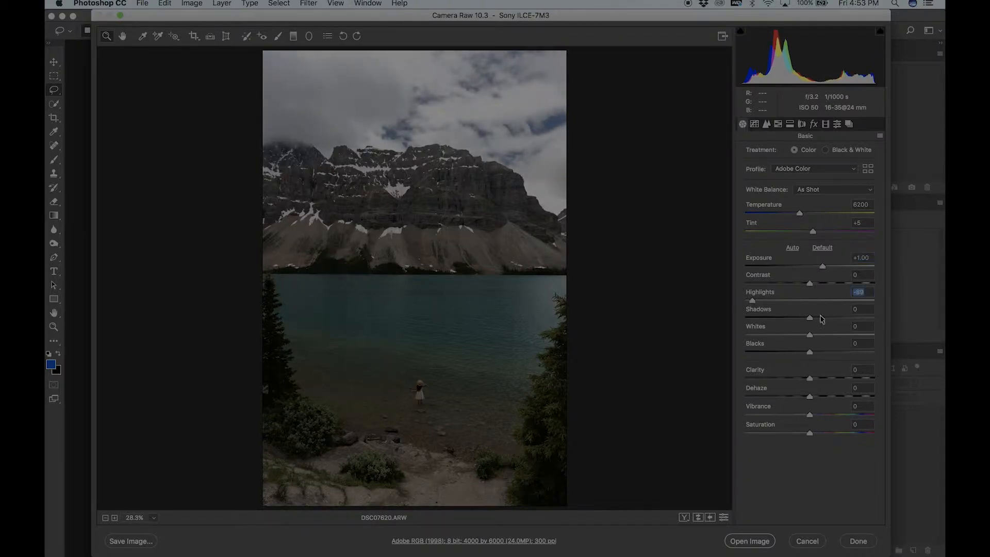
Set the shadows to +23, whites to +21, blacks to -23 and contrast to +11
{"action": "left_click_drag", "start_coordinate": [834, 322], "coordinate": [825, 323]}
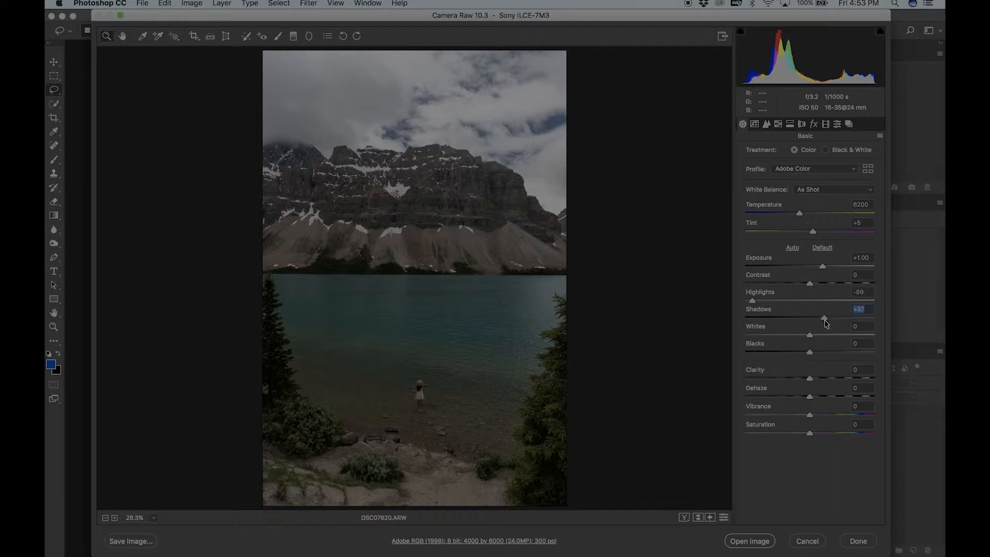
{"action": "left_click", "coordinate": [823, 335]}
{"action": "left_click", "coordinate": [796, 352]}
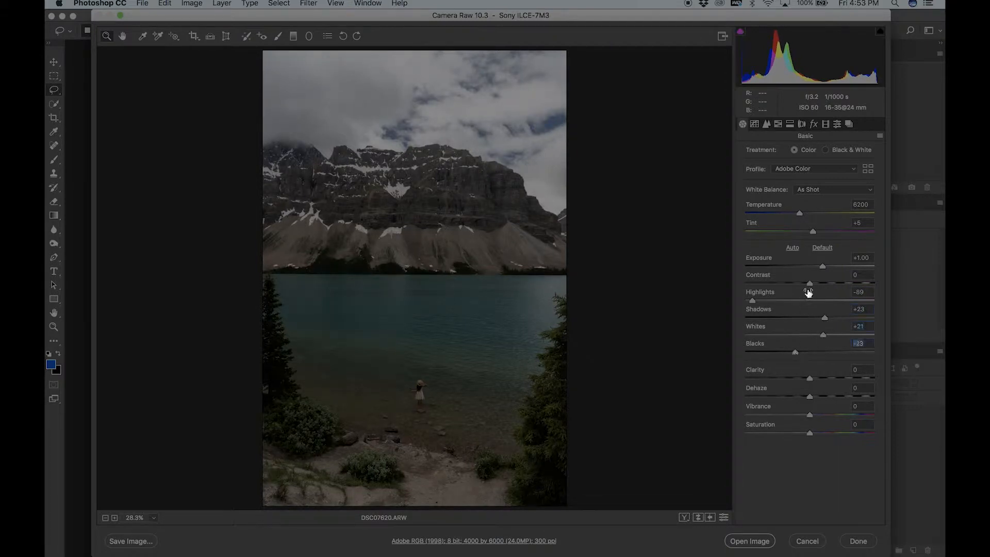
{"action": "left_click_drag", "start_coordinate": [809, 284], "coordinate": [816, 286]}
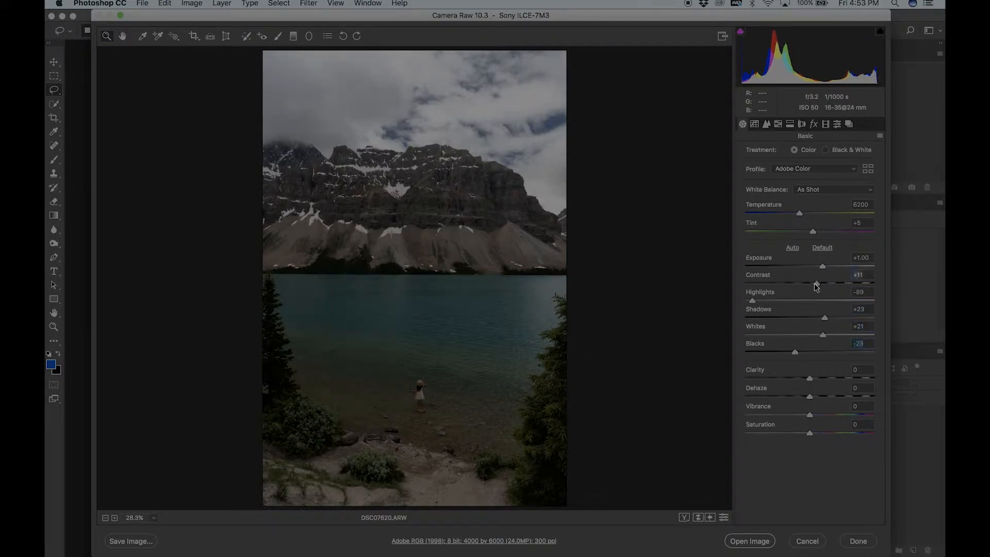
Compare the edit with the original, and set clarity to +12, contrast to +16 and whites to +32
{"action": "left_click", "coordinate": [699, 517]}
{"action": "left_click", "coordinate": [699, 517]}
{"action": "left_click", "coordinate": [816, 378]}
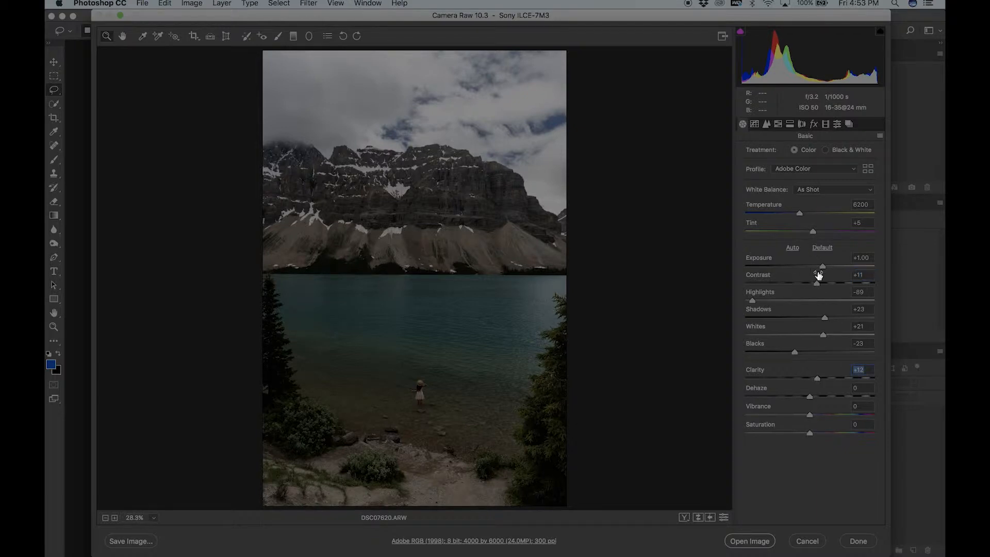
{"action": "left_click", "coordinate": [819, 283]}
{"action": "left_click_drag", "start_coordinate": [824, 335], "coordinate": [831, 335]}
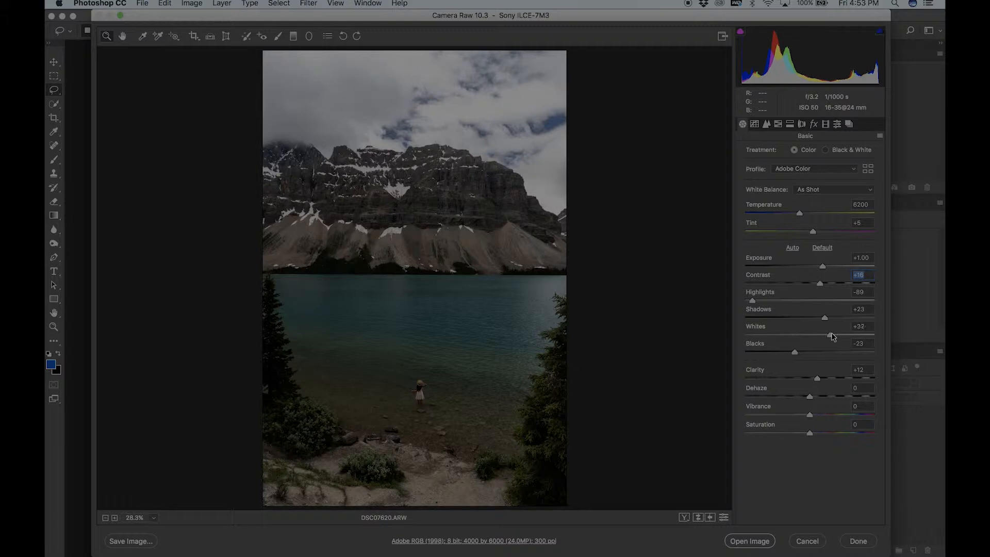
Set the highlights to -100, exposure to +1.05 and shadows to +41, and raise the vibrance slightly
{"action": "left_click_drag", "start_coordinate": [754, 301], "coordinate": [720, 305]}
{"action": "left_click_drag", "start_coordinate": [823, 266], "coordinate": [824, 268]}
{"action": "left_click", "coordinate": [836, 318]}
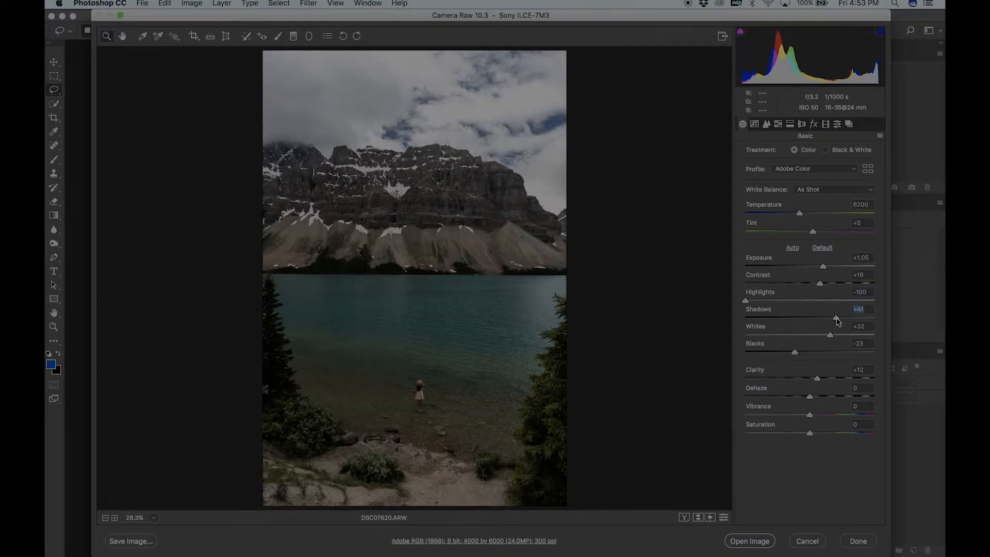
{"action": "left_click", "coordinate": [821, 414]}
In the HSL adjustments, set the hue of blues to -10, aquas to +12 and greens to +3, and the aquas' saturation to +34
{"action": "left_click", "coordinate": [779, 125]}
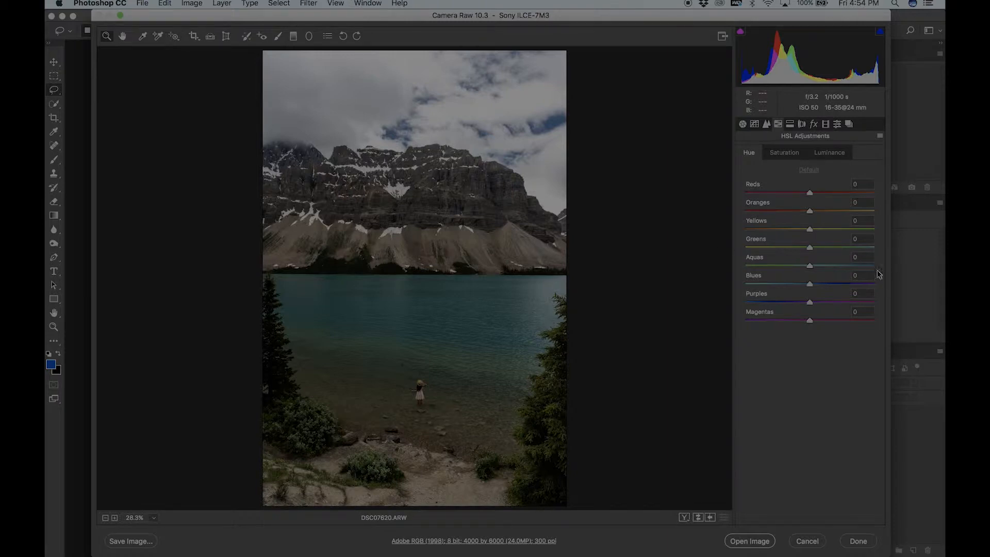
{"action": "left_click_drag", "start_coordinate": [810, 283], "coordinate": [802, 285]}
{"action": "mouse_move", "coordinate": [804, 288]}
{"action": "left_mouse_down"}
{"action": "mouse_move", "coordinate": [741, 268]}
{"action": "mouse_move", "coordinate": [836, 289]}
{"action": "mouse_move", "coordinate": [812, 287]}
{"action": "mouse_move", "coordinate": [820, 287]}
{"action": "left_mouse_up"}
{"action": "left_click_drag", "start_coordinate": [798, 248], "coordinate": [810, 269]}
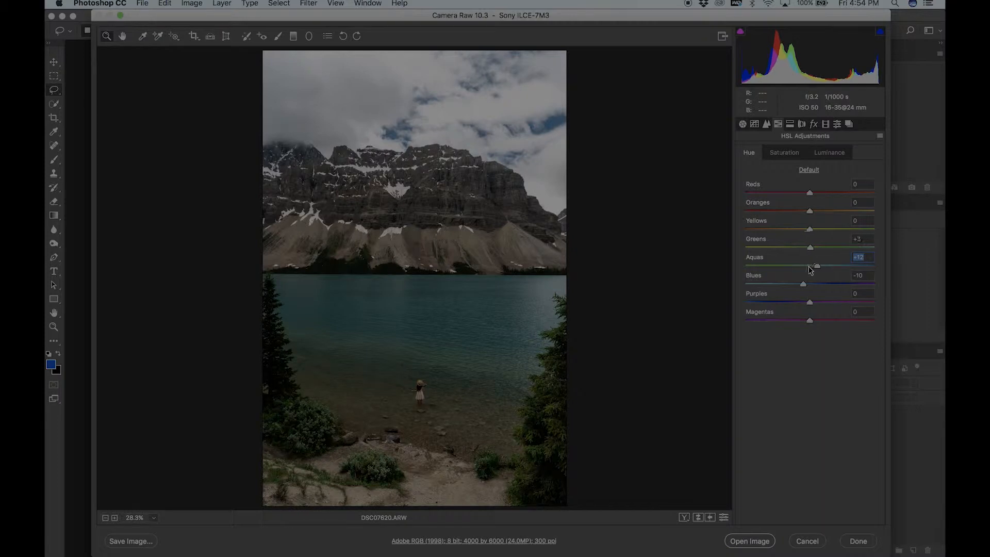
{"action": "key", "text": "shift+Tab"}
{"action": "left_click", "coordinate": [786, 153]}
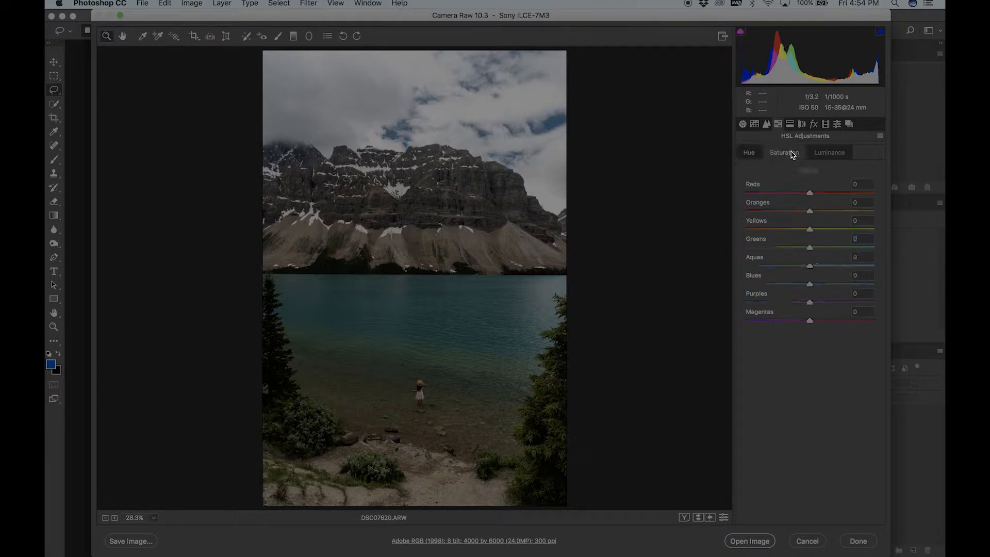
{"action": "left_click", "coordinate": [826, 265]}
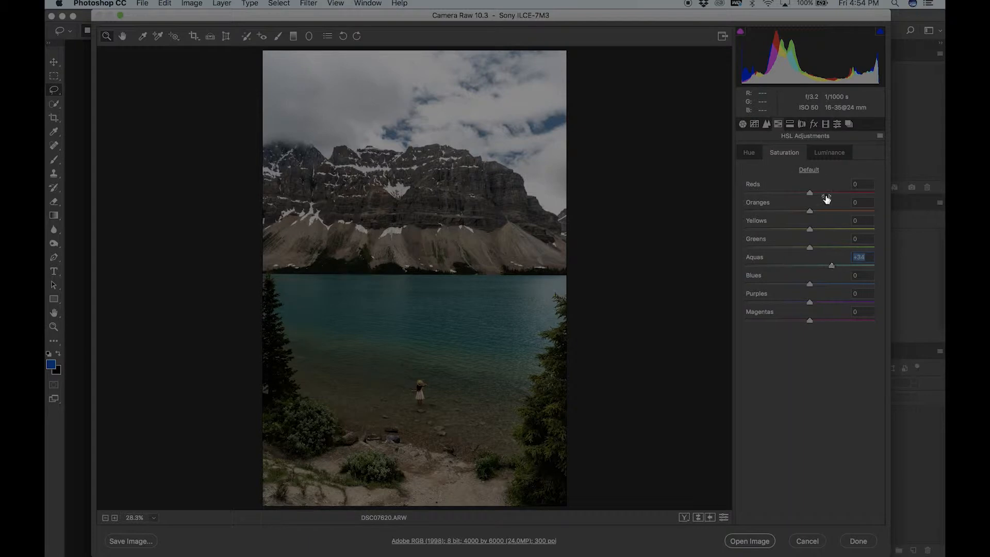
Set the blues' luminance to +30, raise the aquas' luminance past +27, and compare the result with the original
{"action": "left_click", "coordinate": [825, 151]}
{"action": "left_click", "coordinate": [826, 266]}
{"action": "left_click", "coordinate": [826, 283]}
{"action": "left_click", "coordinate": [829, 283]}
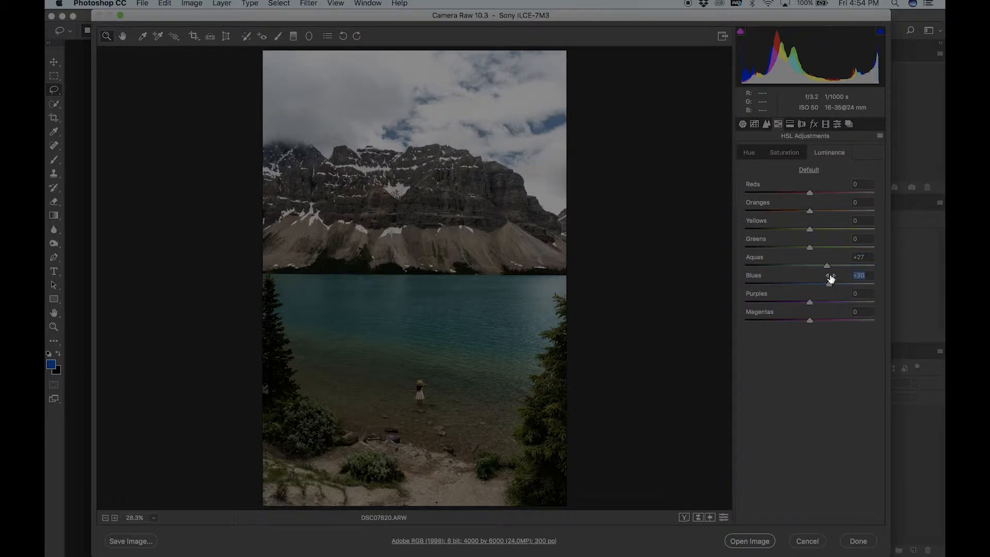
{"action": "left_click", "coordinate": [836, 266]}
{"action": "left_click", "coordinate": [699, 518]}
{"action": "left_click", "coordinate": [700, 518]}
Add a graduated filter from the top of the sky to the mountain's base with exposure -0.85, and compare before and after
{"action": "left_click", "coordinate": [294, 37]}
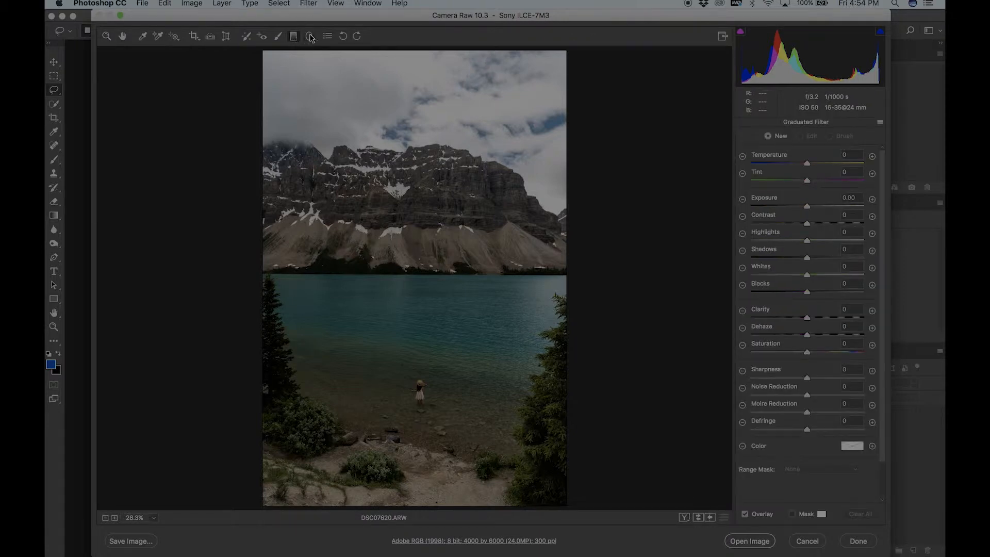
{"action": "left_click_drag", "start_coordinate": [411, 61], "coordinate": [413, 258]}
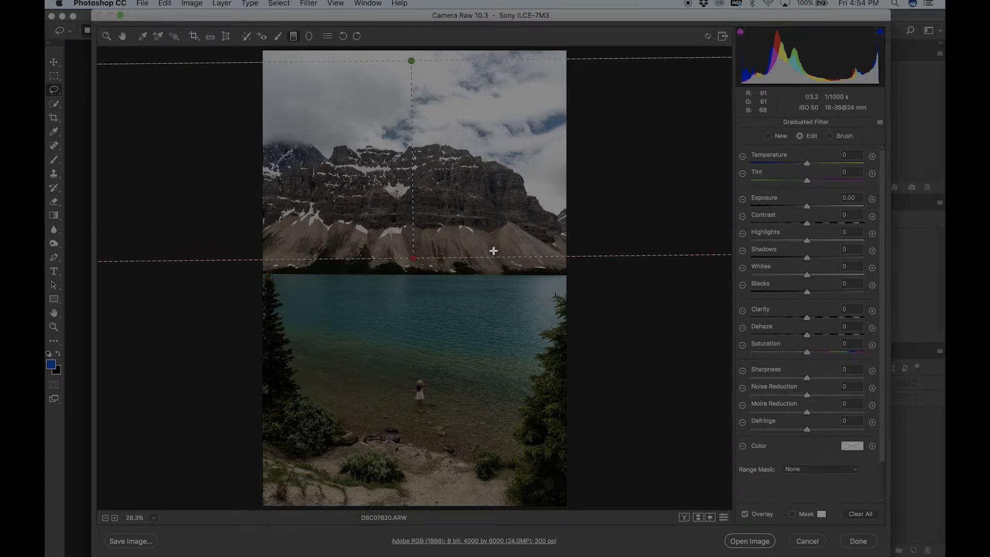
{"action": "left_click_drag", "start_coordinate": [807, 206], "coordinate": [800, 206]}
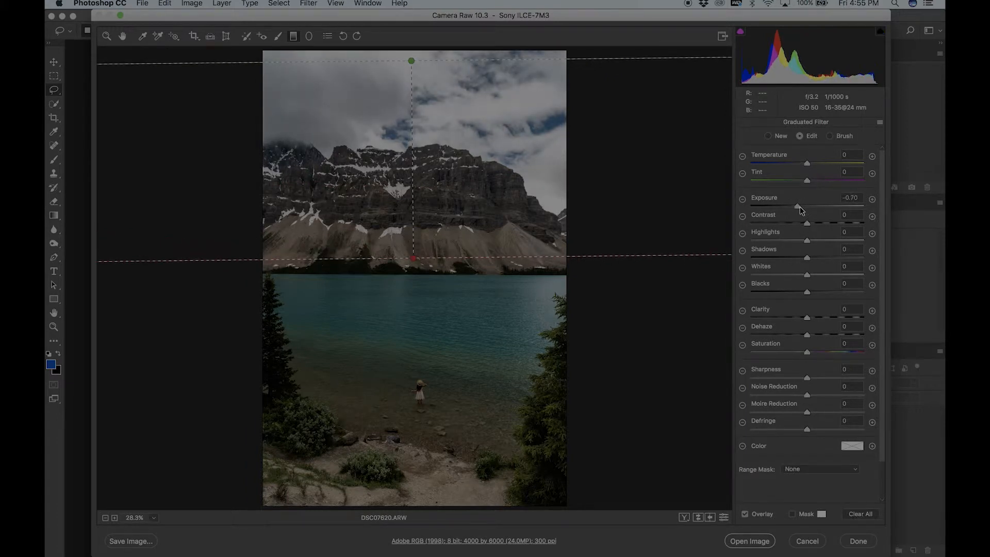
{"action": "left_click_drag", "start_coordinate": [799, 206], "coordinate": [795, 206]}
{"action": "left_click", "coordinate": [699, 517]}
{"action": "left_click", "coordinate": [699, 517]}
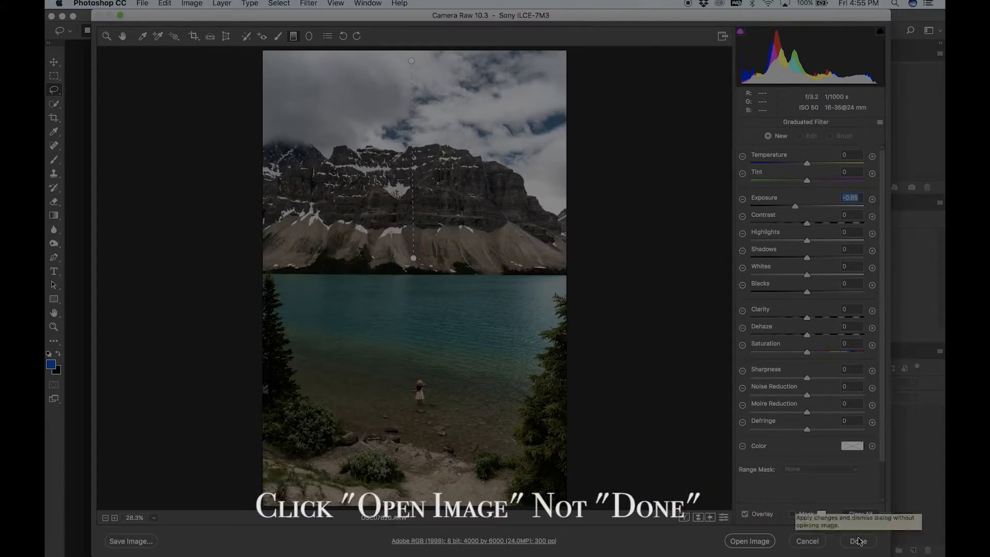
Open the adjusted raw image in the main Photoshop editor and duplicate the Background layer
{"action": "left_click", "coordinate": [749, 541]}
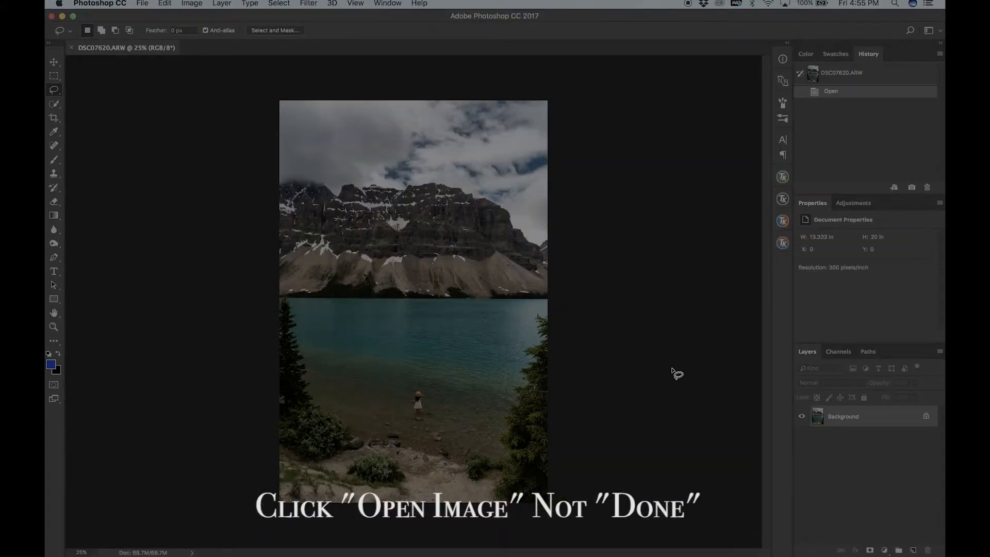
{"action": "key", "text": "v"}
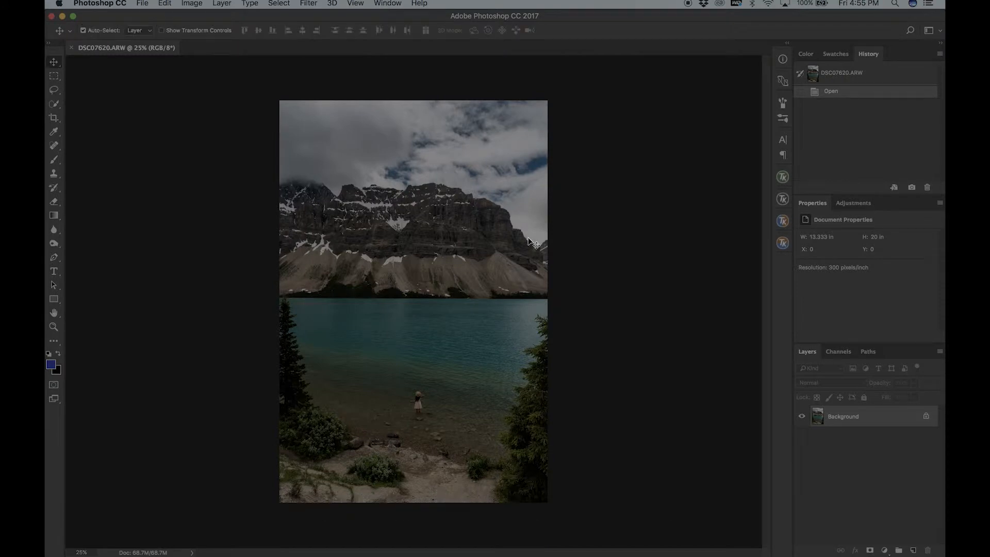
{"action": "scroll", "coordinate": [446, 219], "scroll_direction": "up", "scroll_amount": 2}
{"action": "scroll", "coordinate": [446, 219], "scroll_direction": "down", "scroll_amount": 2}
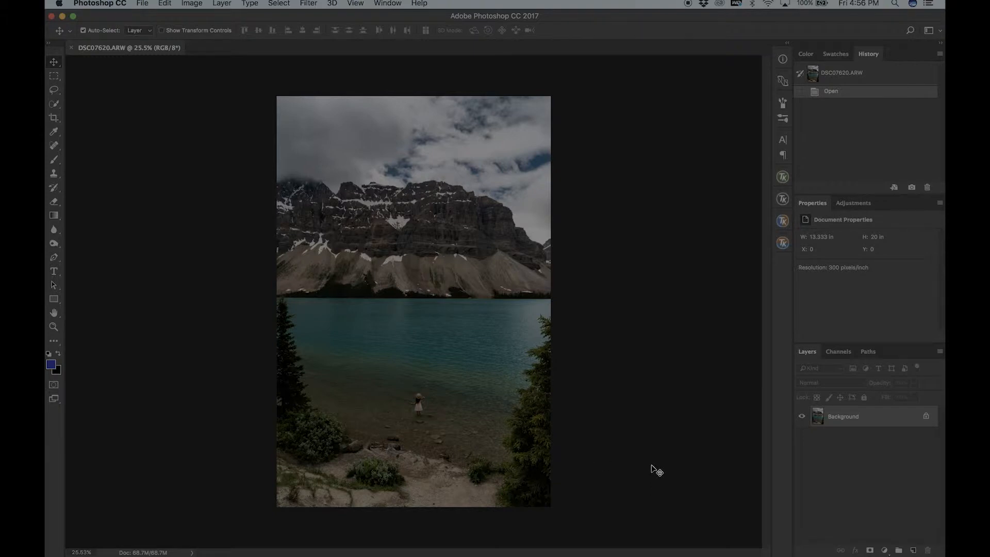
{"action": "scroll", "coordinate": [504, 330], "scroll_direction": "up", "scroll_amount": 3}
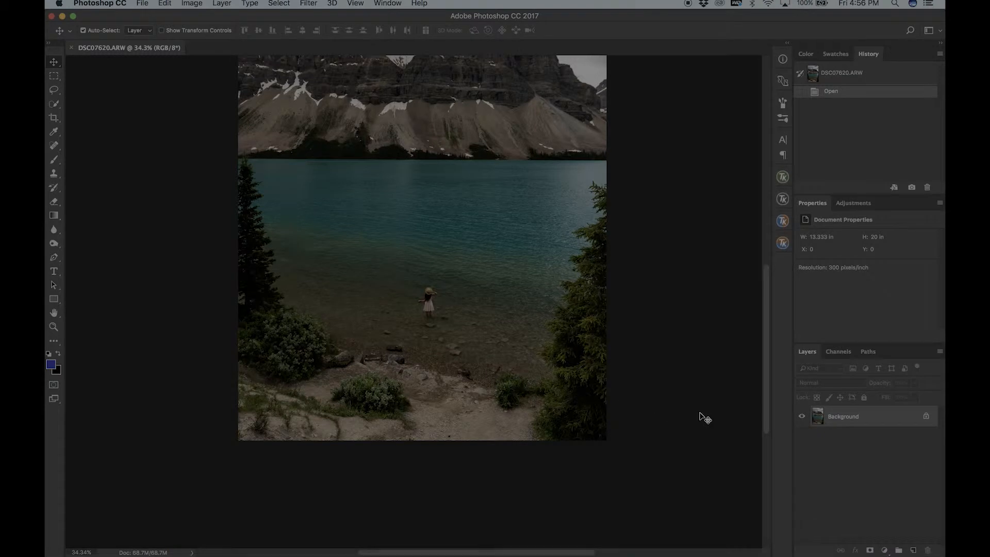
{"action": "key", "text": "super+j"}
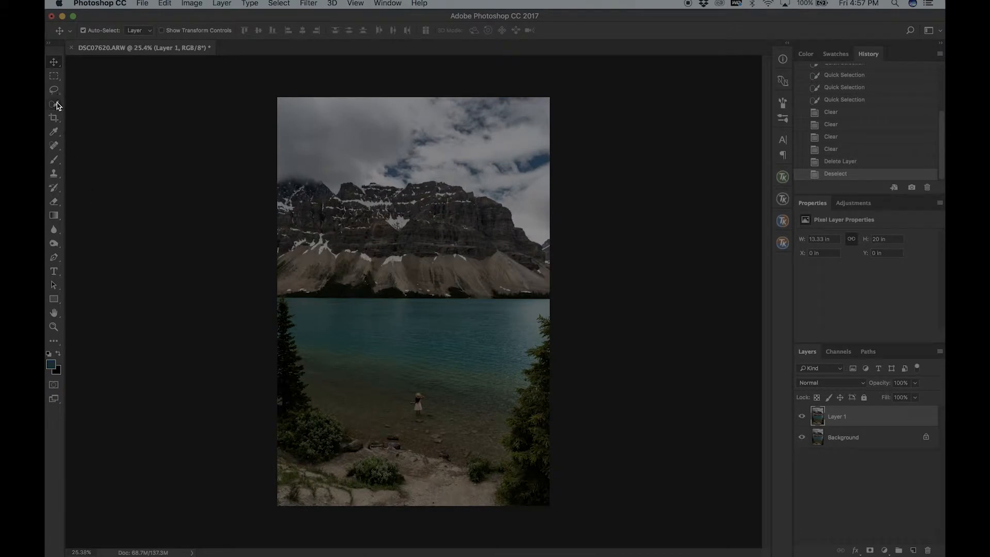
Select the lake water on Layer 1 with the Quick Selection tool, from the far shore down to the shallows
{"action": "left_click", "coordinate": [54, 104]}
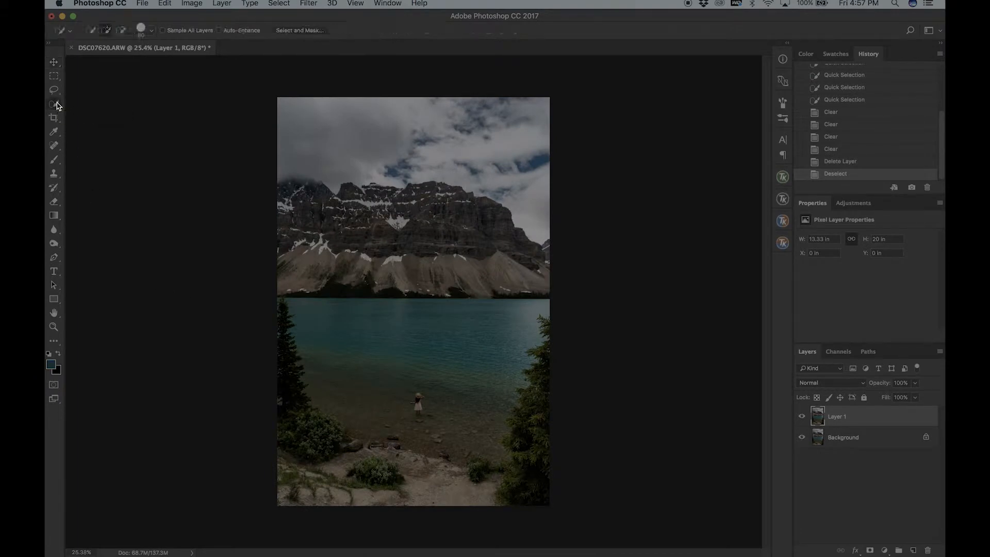
{"action": "mouse_move", "coordinate": [359, 326]}
{"action": "left_mouse_down"}
{"action": "mouse_move", "coordinate": [329, 326]}
{"action": "mouse_move", "coordinate": [350, 343]}
{"action": "left_mouse_up"}
{"action": "mouse_move", "coordinate": [477, 337]}
{"action": "left_mouse_down"}
{"action": "mouse_move", "coordinate": [469, 418]}
{"action": "mouse_move", "coordinate": [435, 413]}
{"action": "left_mouse_up"}
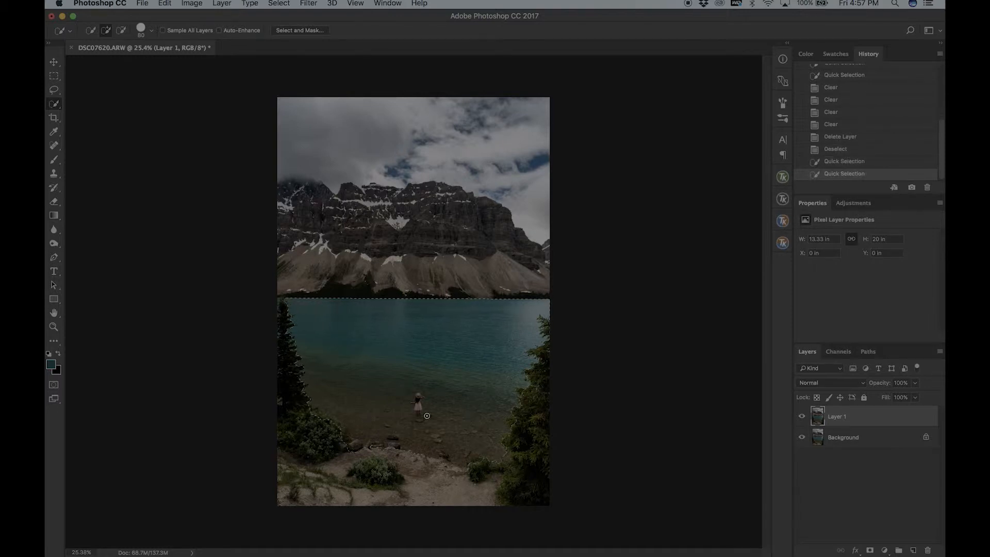
Subtract the right-hand tree from the water selection, from its tip down along its left edge
{"action": "scroll", "coordinate": [495, 419], "scroll_direction": "up", "scroll_amount": 2}
{"action": "key", "text": "alt"}
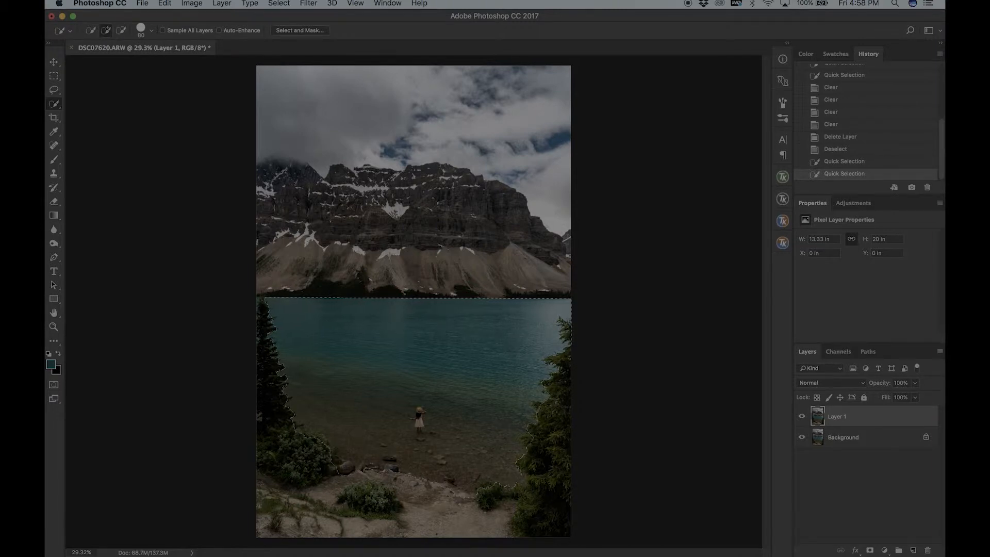
{"action": "scroll", "coordinate": [568, 328], "scroll_direction": "up", "scroll_amount": 3}
{"action": "key", "text": "alt"}
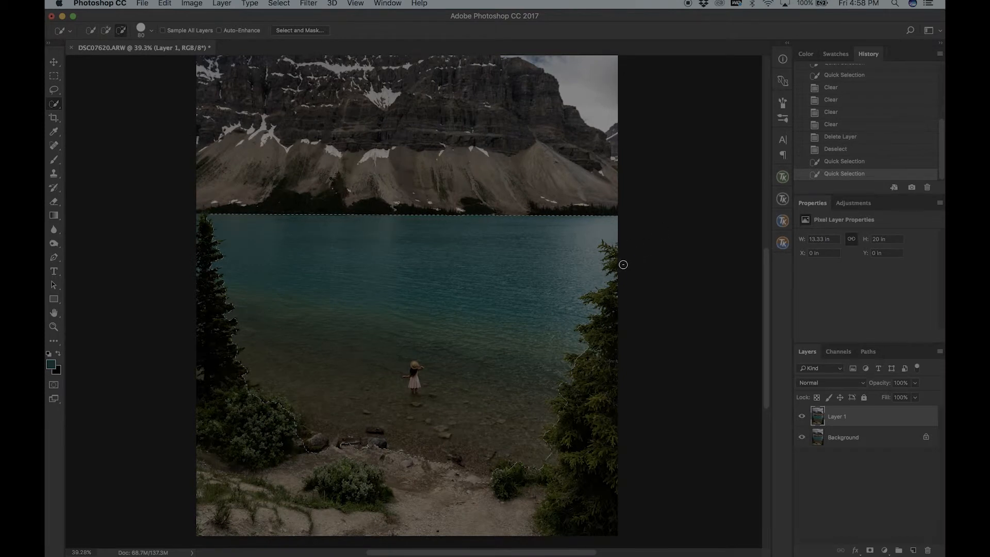
{"action": "left_click_drag", "start_coordinate": [614, 268], "coordinate": [607, 247]}
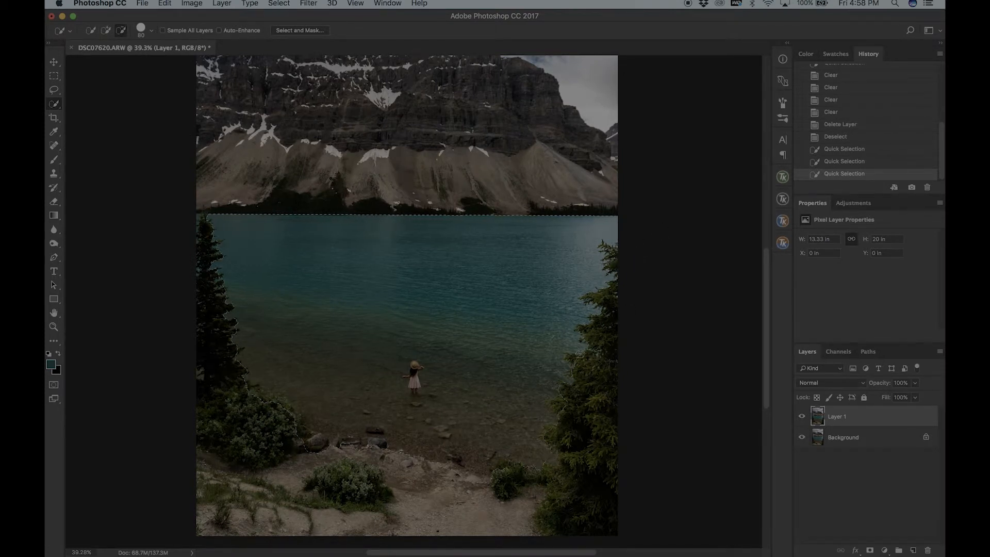
{"action": "left_click", "coordinate": [564, 391]}
{"action": "left_click", "coordinate": [548, 403]}
{"action": "left_click", "coordinate": [547, 429]}
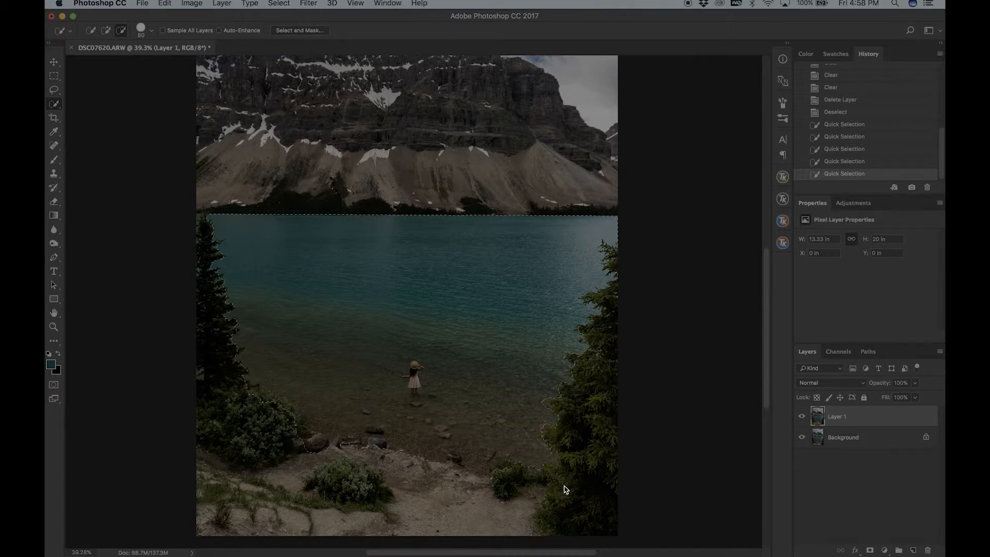
Subtract the near shoreline, its rocks and the left-hand bushes from the water selection
{"action": "left_click", "coordinate": [496, 471]}
{"action": "left_click", "coordinate": [447, 465]}
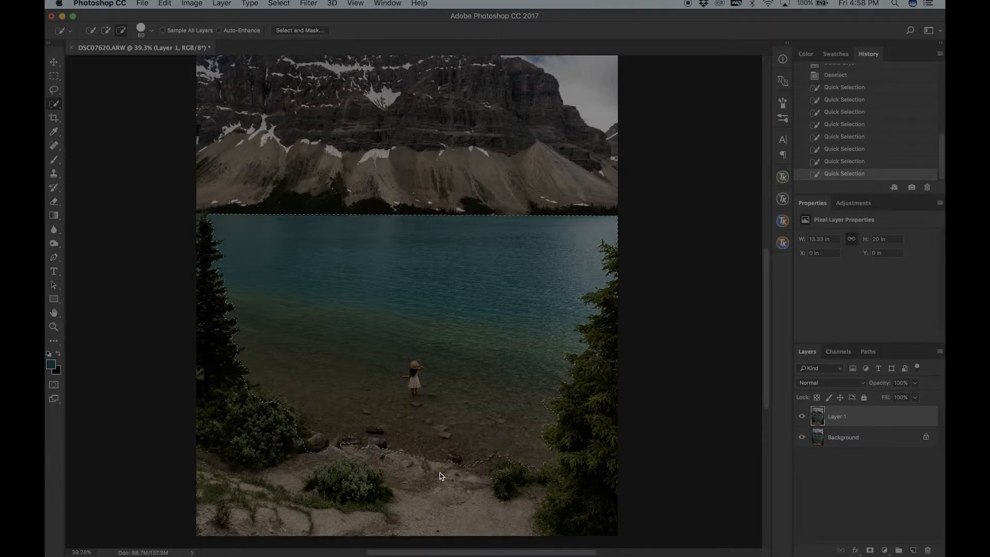
{"action": "left_click", "coordinate": [372, 441]}
{"action": "mouse_move", "coordinate": [373, 441]}
{"action": "left_mouse_down"}
{"action": "mouse_move", "coordinate": [310, 448]}
{"action": "mouse_move", "coordinate": [303, 437]}
{"action": "mouse_move", "coordinate": [320, 444]}
{"action": "mouse_move", "coordinate": [308, 432]}
{"action": "mouse_move", "coordinate": [336, 457]}
{"action": "mouse_move", "coordinate": [293, 454]}
{"action": "mouse_move", "coordinate": [381, 462]}
{"action": "mouse_move", "coordinate": [238, 387]}
{"action": "left_mouse_up"}
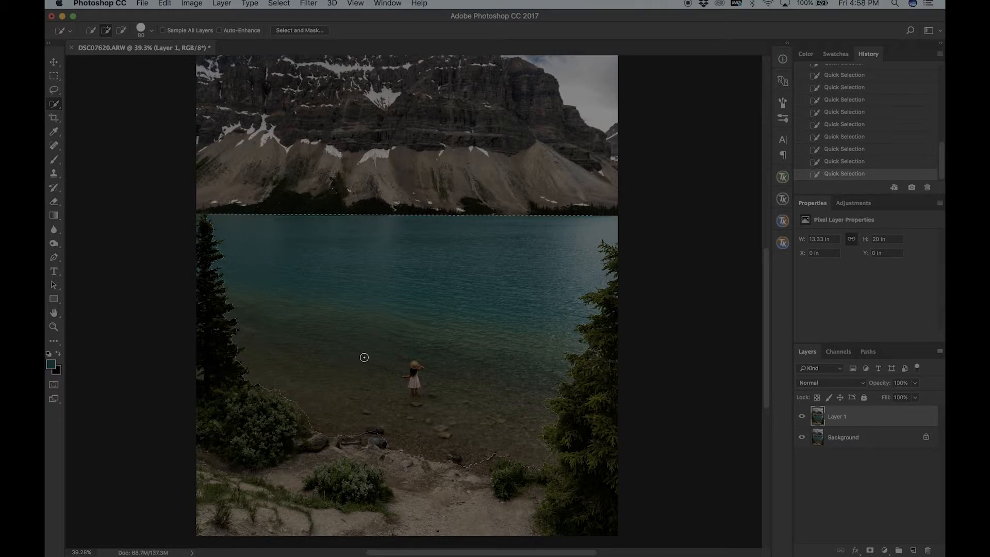
Subtract the woman's hat, upper body and dress from the water selection with a 35 px Quick Selection brush
{"action": "scroll", "coordinate": [364, 345], "scroll_direction": "up", "scroll_amount": 1}
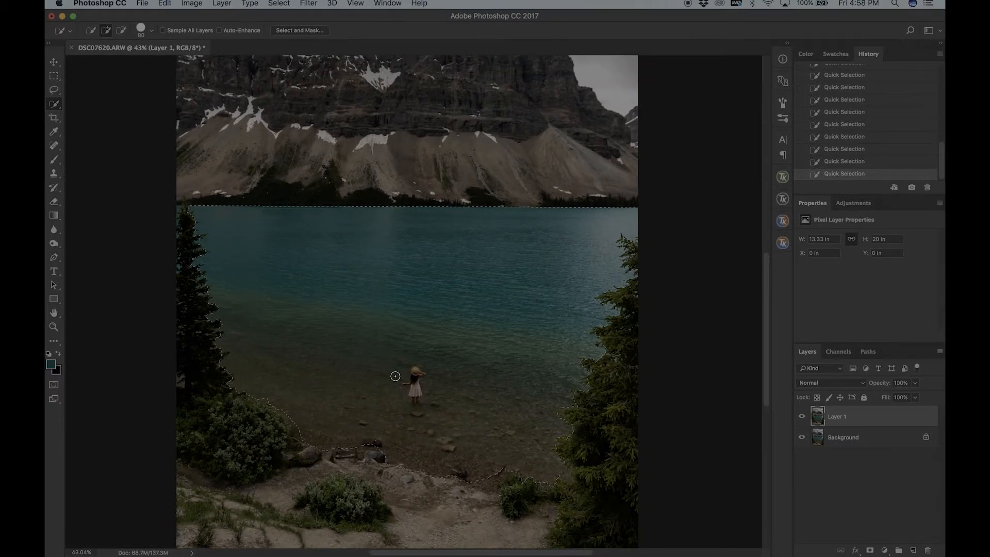
{"action": "scroll", "coordinate": [364, 345], "scroll_direction": "up", "scroll_amount": 1}
{"action": "scroll", "coordinate": [407, 259], "scroll_direction": "down", "scroll_amount": 3}
{"action": "scroll", "coordinate": [407, 259], "scroll_direction": "up", "scroll_amount": 4}
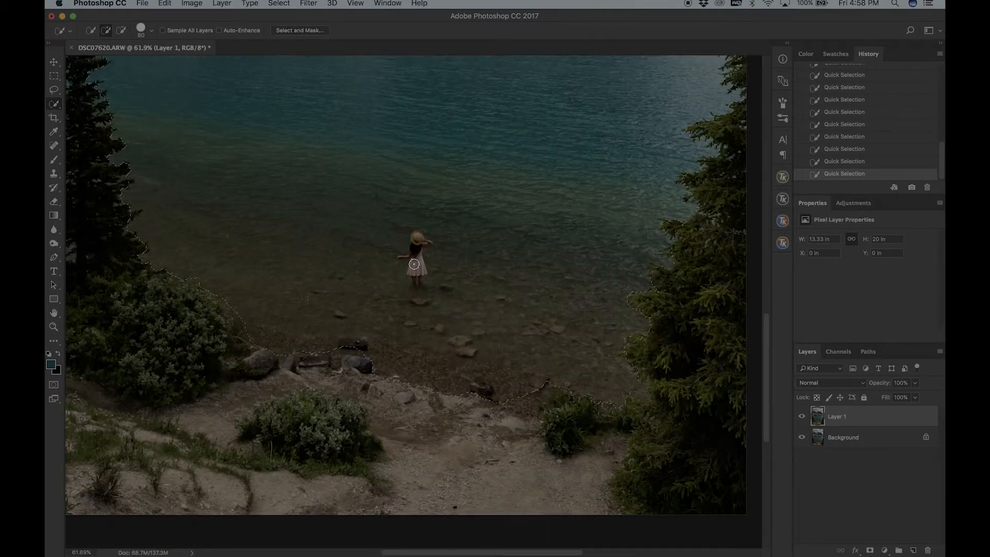
{"action": "key", "text": "bracketleft"}
{"action": "key", "text": "bracketleft"}
{"action": "key", "text": "bracketleft"}
{"action": "key", "text": "bracketleft"}
{"action": "key", "text": "bracketleft"}
{"action": "key", "text": "bracketleft"}
{"action": "key", "text": "alt"}
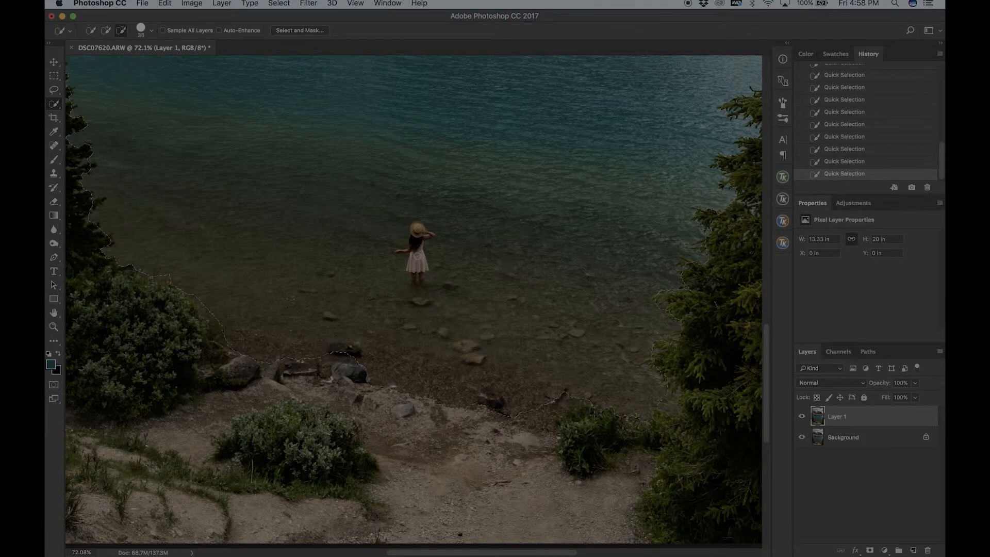
{"action": "mouse_move", "coordinate": [418, 257]}
{"action": "left_mouse_down"}
{"action": "mouse_move", "coordinate": [418, 232]}
{"action": "mouse_move", "coordinate": [430, 237]}
{"action": "left_mouse_up"}
{"action": "scroll", "coordinate": [416, 231], "scroll_direction": "up", "scroll_amount": 3}
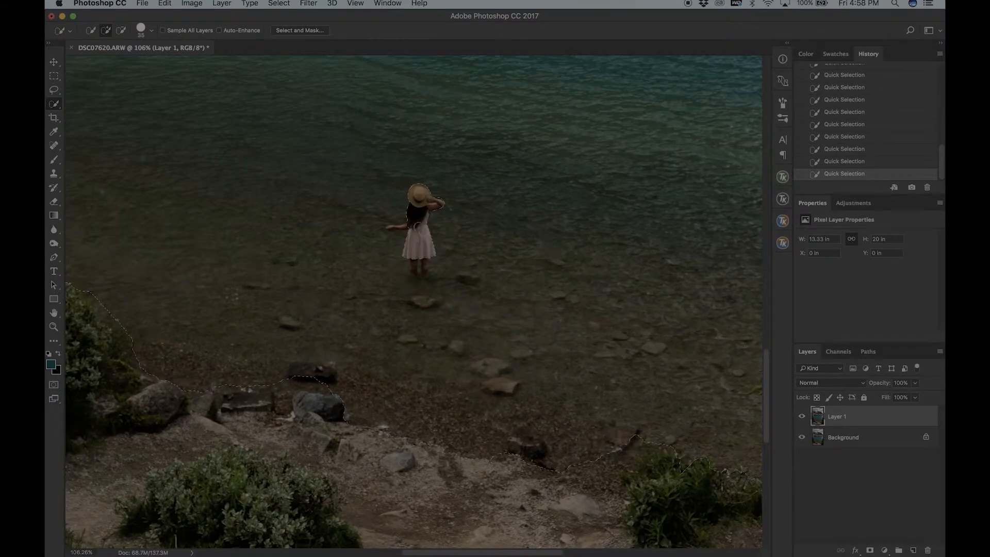
{"action": "scroll", "coordinate": [418, 216], "scroll_direction": "up", "scroll_amount": 2}
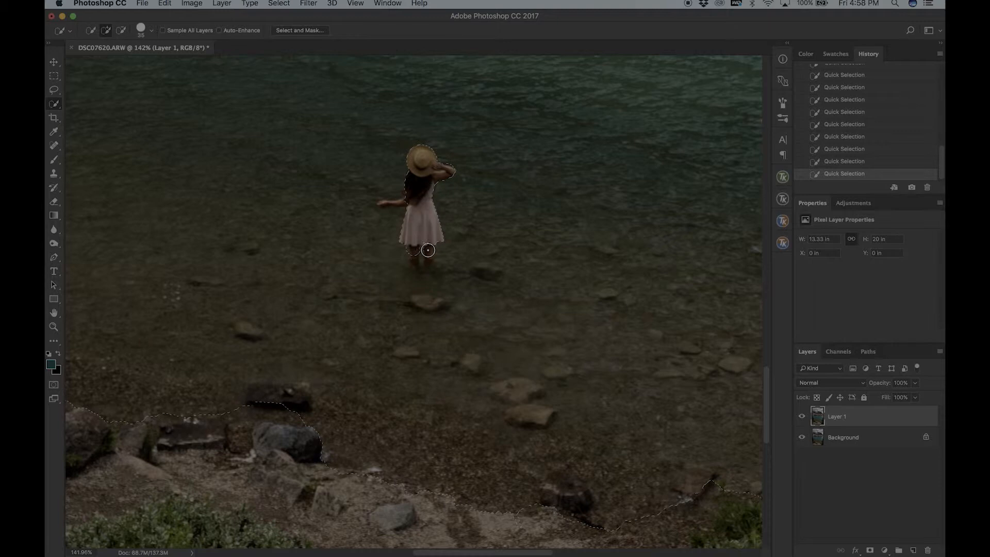
Subtract the woman's outstretched arm and legs from the water selection with a 10 px brush
{"action": "key", "text": "alt"}
{"action": "key", "text": "bracketleft"}
{"action": "key", "text": "alt"}
{"action": "key", "text": "alt"}
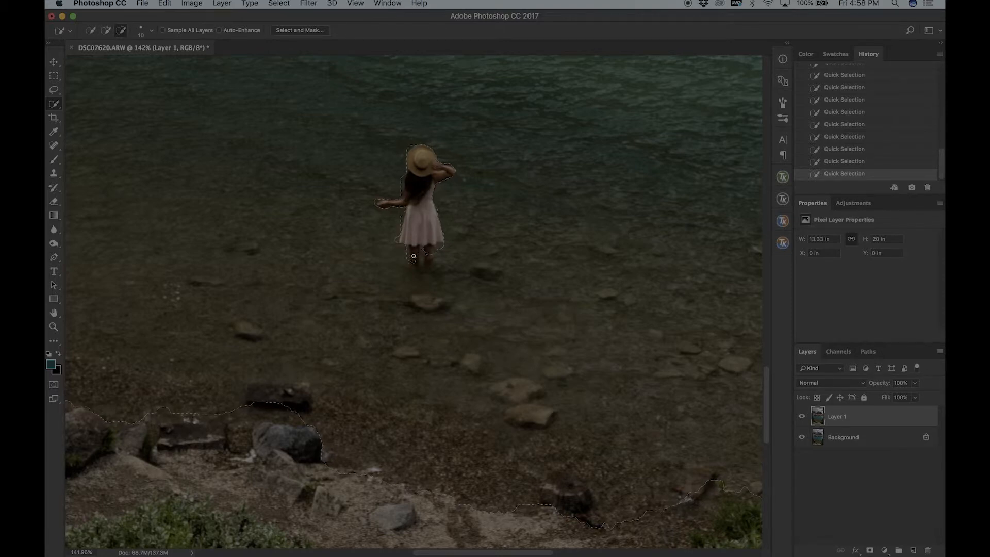
{"action": "key", "text": "alt"}
Set the Quick Selection brush size to 125 px
{"action": "key", "text": "bracketright"}
{"action": "key", "text": "bracketright"}
{"action": "key", "text": "bracketright"}
{"action": "key", "text": "bracketright"}
{"action": "key", "text": "bracketright"}
{"action": "key", "text": "bracketright"}
{"action": "key", "text": "bracketright"}
{"action": "key", "text": "bracketright"}
{"action": "key", "text": "bracketright"}
{"action": "key", "text": "bracketright"}
{"action": "key", "text": "bracketright"}
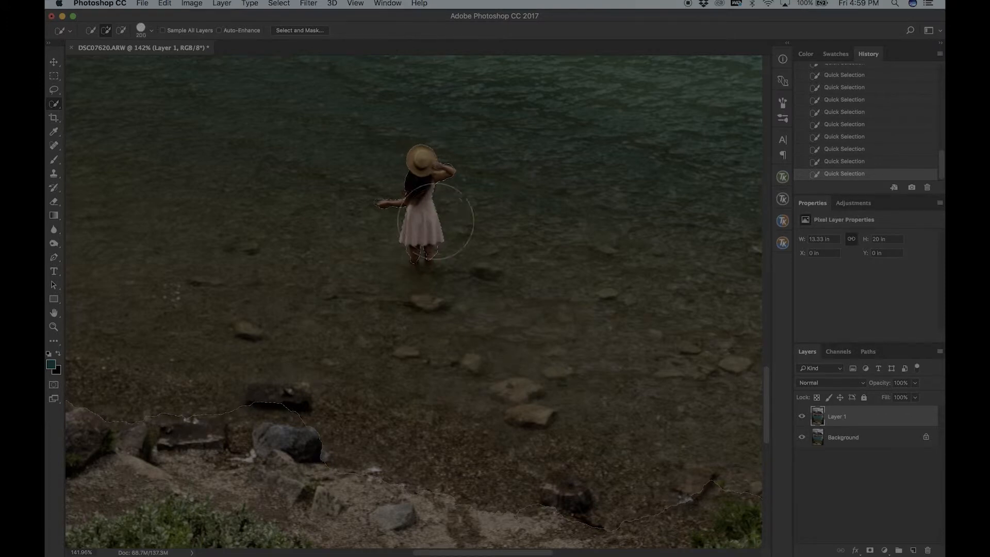
{"action": "scroll", "coordinate": [436, 220], "scroll_direction": "down", "scroll_amount": 6}
{"action": "key", "text": "bracketleft"}
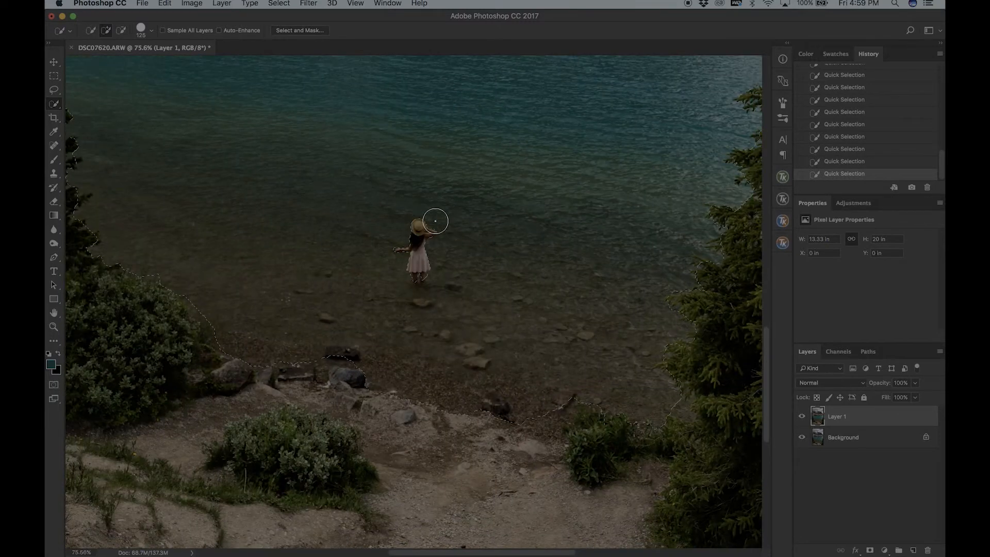
{"action": "scroll", "coordinate": [435, 221], "scroll_direction": "down", "scroll_amount": 4}
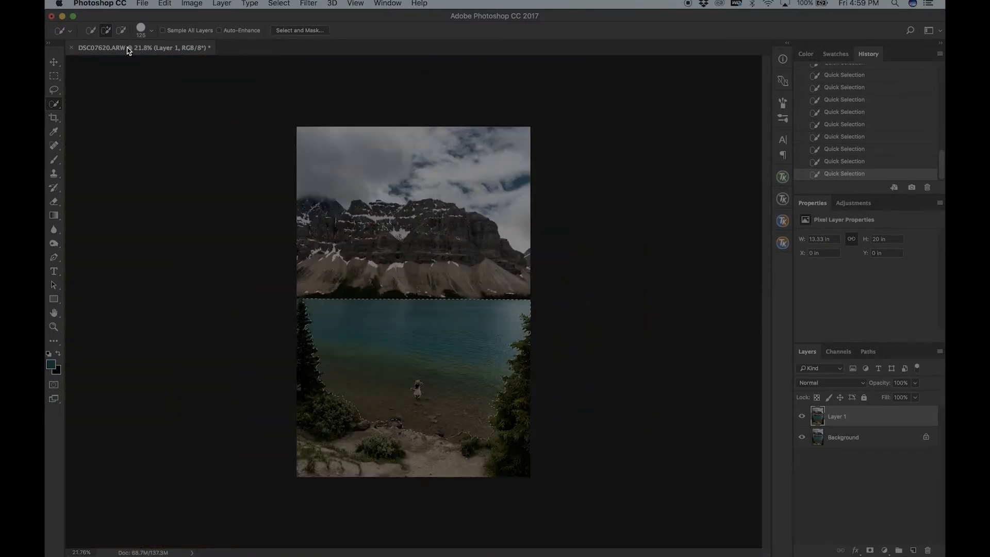
Copy the selected water from Layer 1 and paste it onto a new layer
{"action": "left_click", "coordinate": [50, 66]}
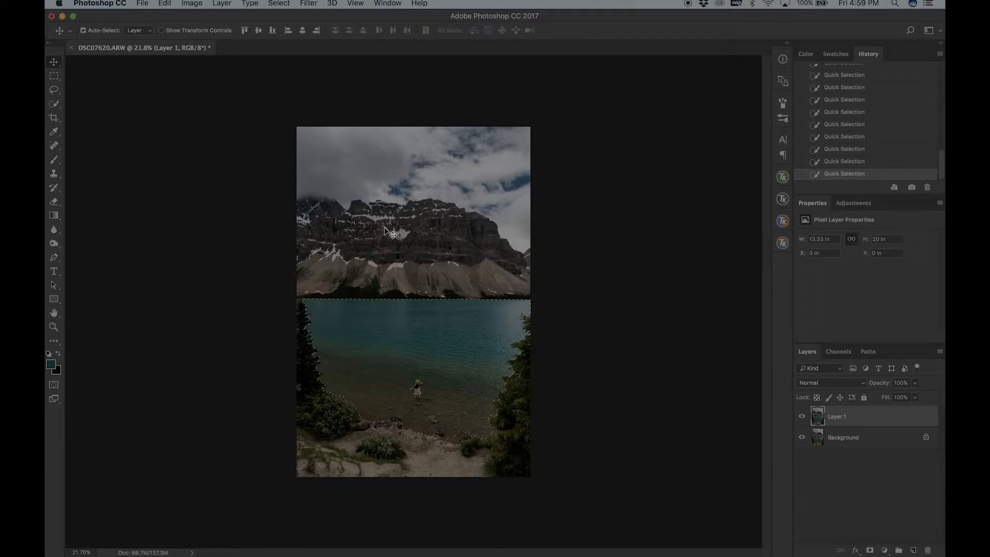
{"action": "key", "text": "super+c"}
{"action": "key", "text": "super+v"}
Hide Layer 1 and the Background to inspect the pasted water cutout alone, and show both layers again
{"action": "left_click", "coordinate": [802, 437]}
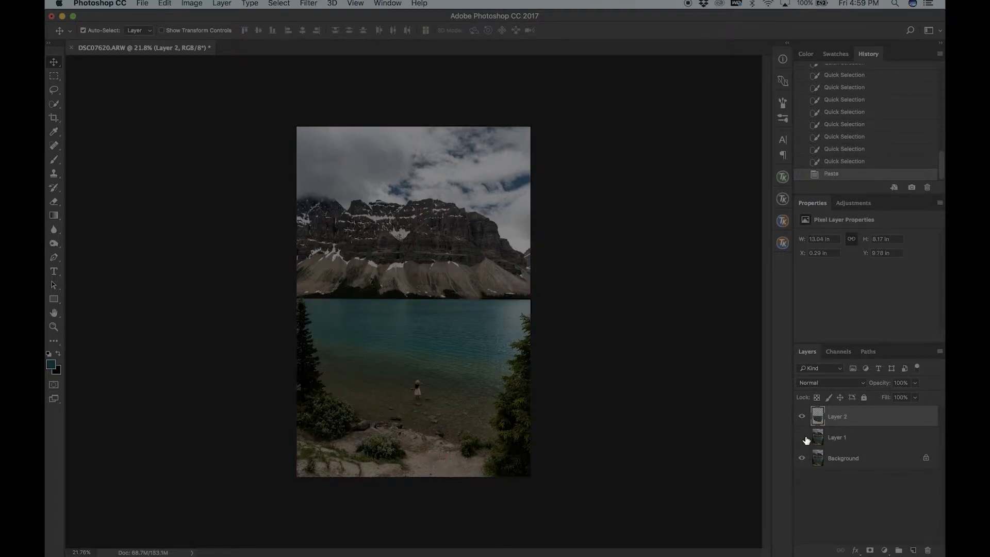
{"action": "left_click", "coordinate": [803, 461]}
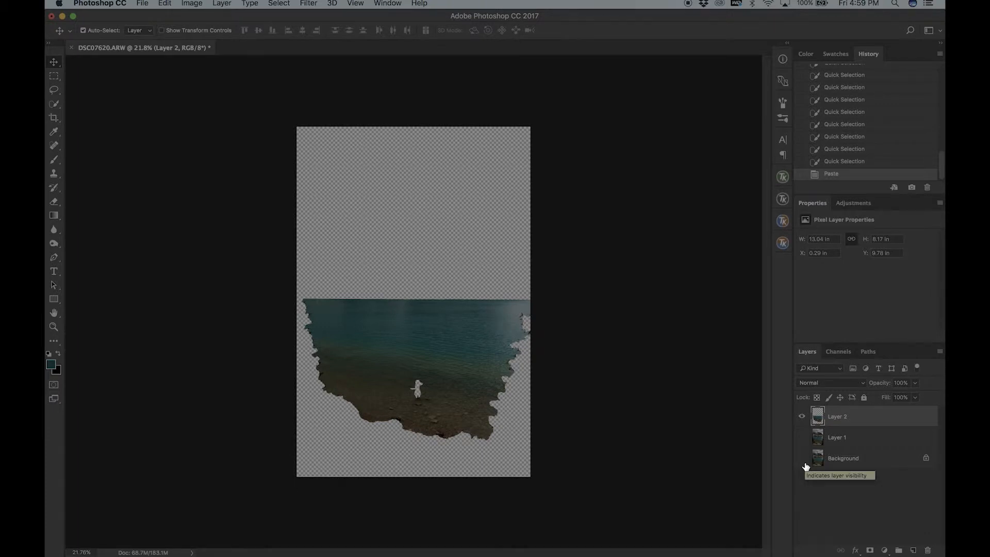
{"action": "left_click", "coordinate": [803, 460]}
{"action": "left_click", "coordinate": [802, 436]}
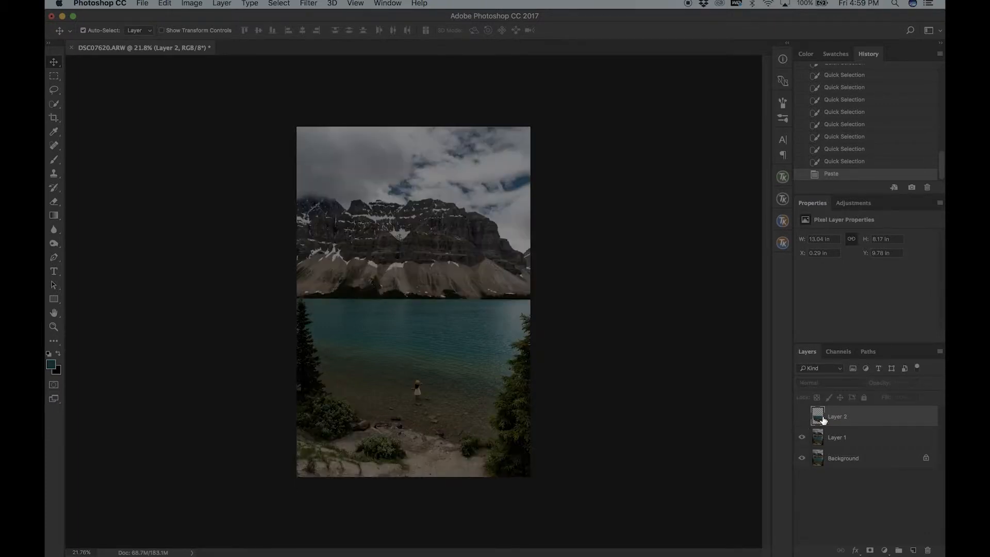
Start the Camera Raw Filter on Layer 2 and set Temperature to -21 and Tint to -13
{"action": "left_click", "coordinate": [330, 3]}
{"action": "mouse_move", "coordinate": [312, 3]}
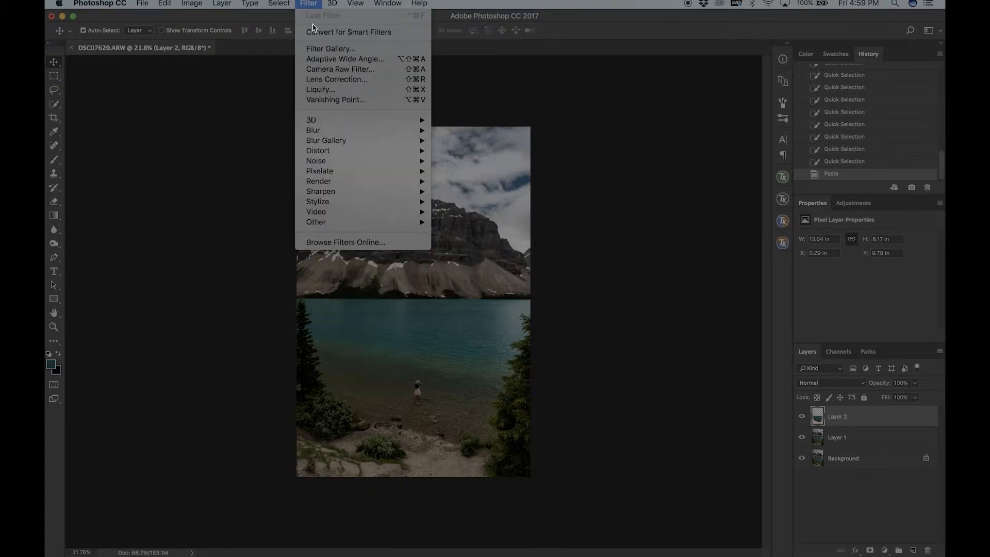
{"action": "left_click", "coordinate": [321, 69]}
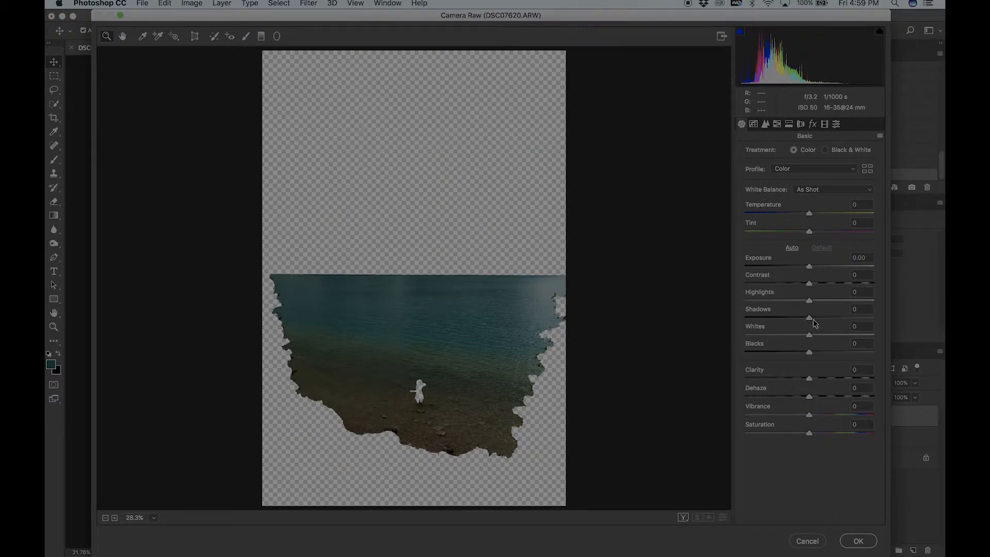
{"action": "left_click_drag", "start_coordinate": [808, 213], "coordinate": [801, 231]}
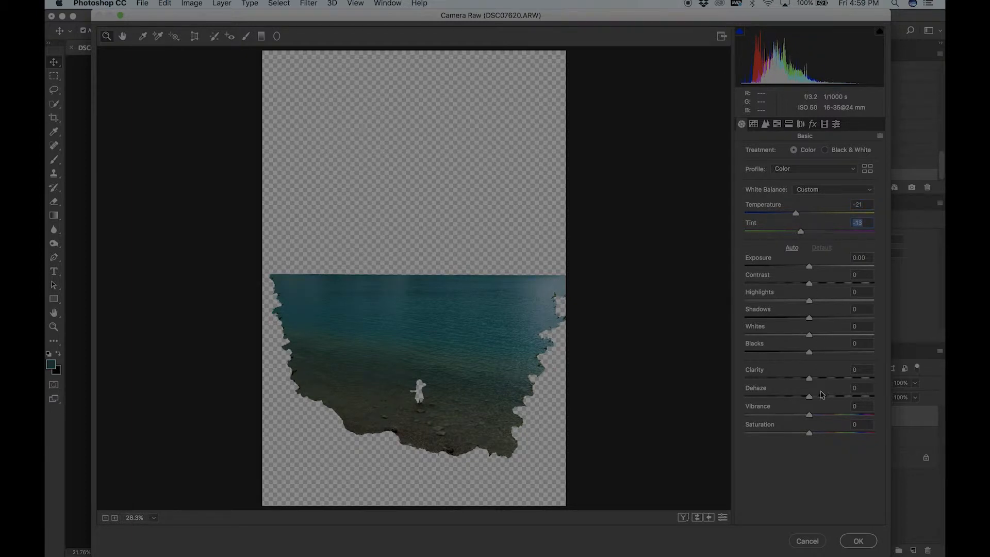
Set Dehaze to +6 and Vibrance to +13, compare before and after, and apply the filter to the water
{"action": "left_click_drag", "start_coordinate": [812, 398], "coordinate": [816, 398]}
{"action": "left_click", "coordinate": [818, 415]}
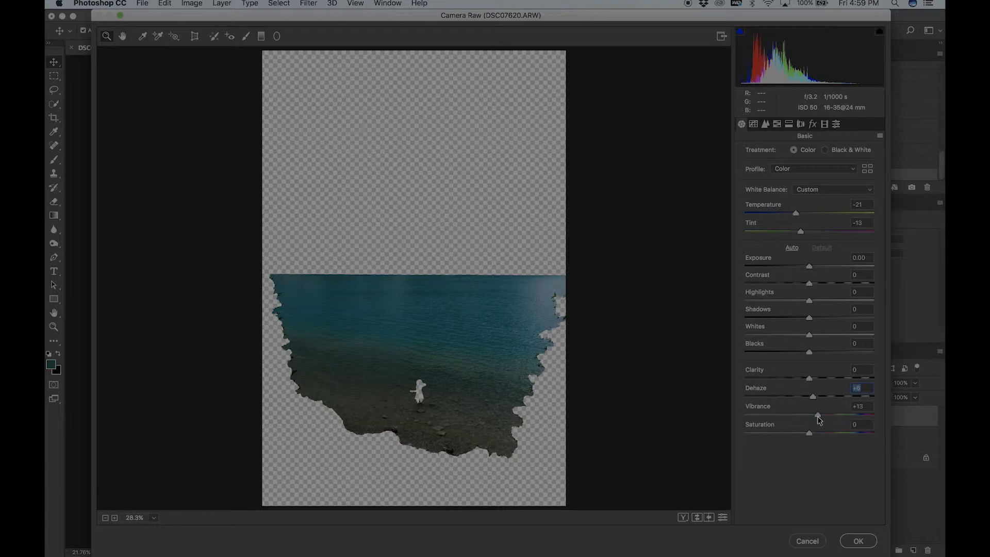
{"action": "left_click", "coordinate": [697, 517]}
{"action": "left_click", "coordinate": [697, 517]}
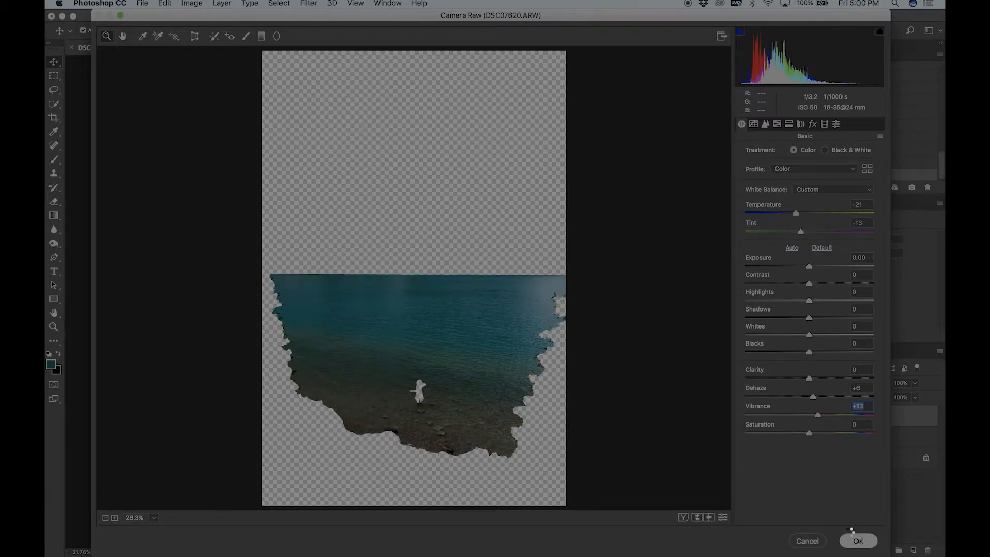
{"action": "left_click", "coordinate": [863, 539]}
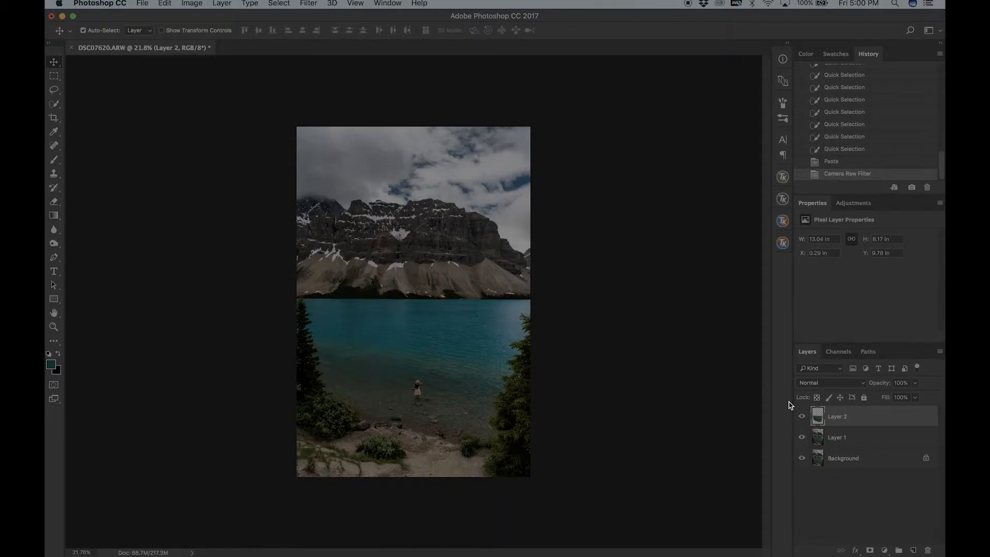
Toggle Layer 2's visibility to compare the lake with and without the colour adjustment
{"action": "left_click", "coordinate": [803, 417]}
{"action": "left_click", "coordinate": [802, 418]}
{"action": "left_click", "coordinate": [802, 417]}
{"action": "left_click", "coordinate": [802, 417]}
Examine the edges of the recoloured water along the trees, the shoreline, the woman and the far shore
{"action": "scroll", "coordinate": [469, 310], "scroll_direction": "up", "scroll_amount": 3}
{"action": "scroll", "coordinate": [568, 318], "scroll_direction": "up", "scroll_amount": 3}
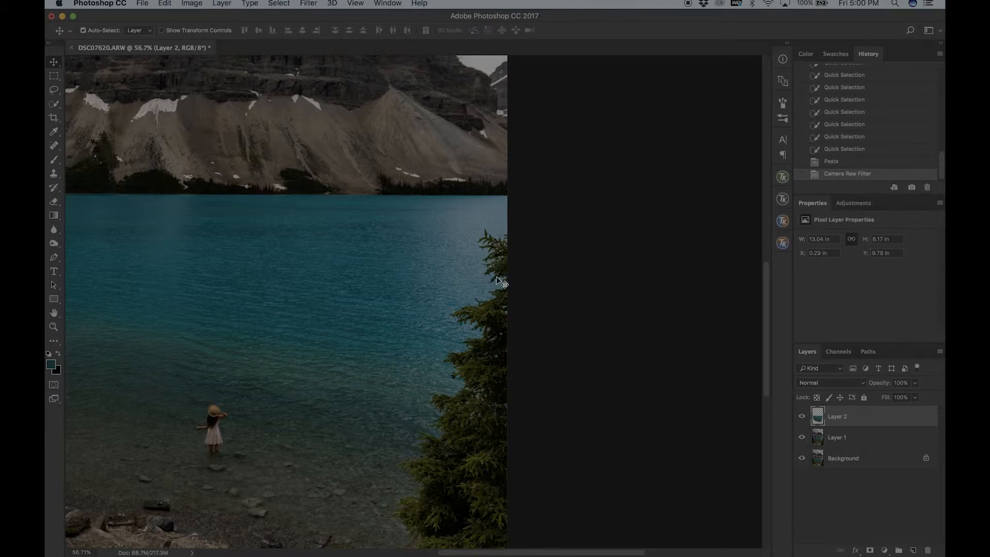
{"action": "scroll", "coordinate": [497, 281], "scroll_direction": "down", "scroll_amount": 5}
{"action": "scroll", "coordinate": [497, 281], "scroll_direction": "left", "scroll_amount": 3}
{"action": "scroll", "coordinate": [513, 306], "scroll_direction": "down", "scroll_amount": 1}
{"action": "scroll", "coordinate": [513, 306], "scroll_direction": "left", "scroll_amount": 1}
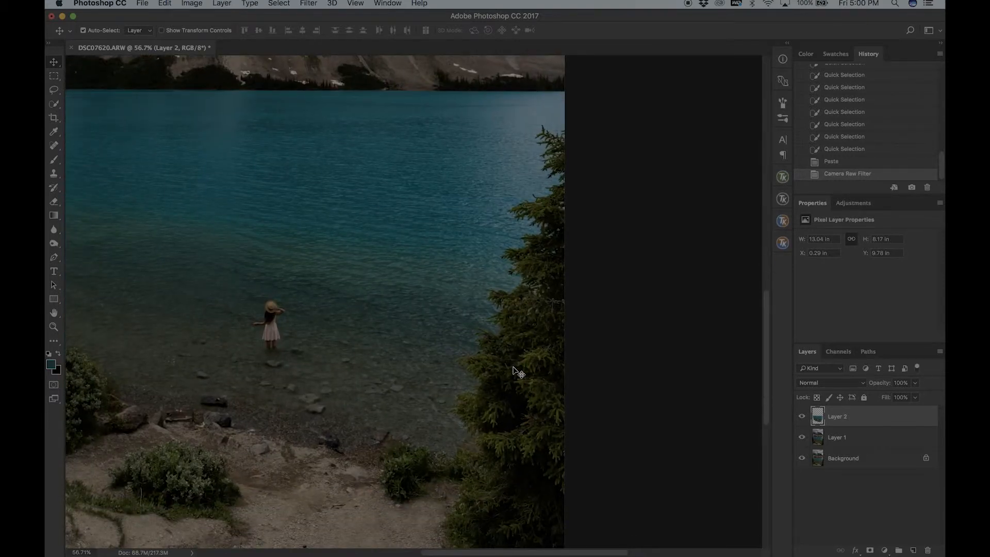
{"action": "scroll", "coordinate": [517, 371], "scroll_direction": "left", "scroll_amount": 1}
{"action": "scroll", "coordinate": [517, 372], "scroll_direction": "left", "scroll_amount": 8}
{"action": "scroll", "coordinate": [517, 371], "scroll_direction": "down", "scroll_amount": 1}
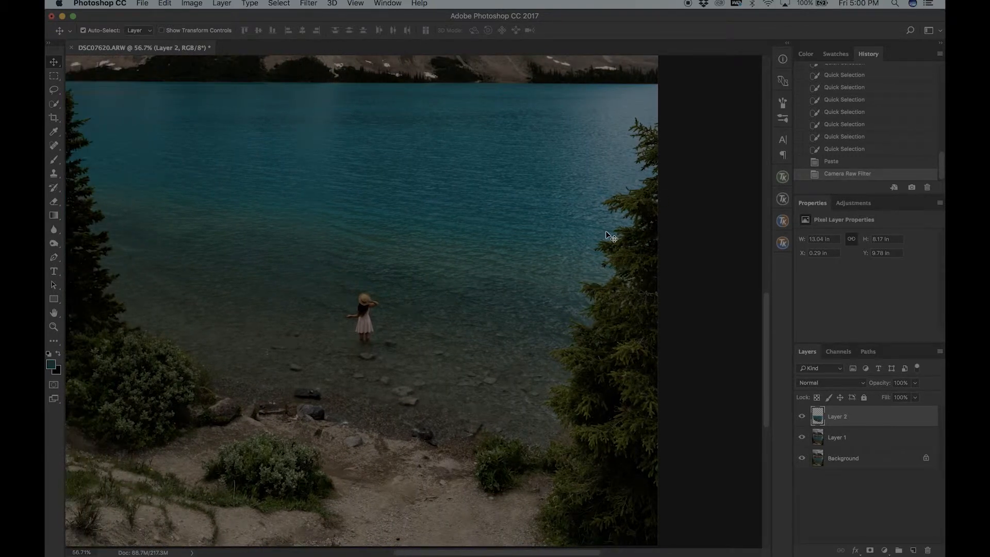
{"action": "scroll", "coordinate": [490, 331], "scroll_direction": "left", "scroll_amount": 8}
{"action": "scroll", "coordinate": [489, 331], "scroll_direction": "down", "scroll_amount": 1}
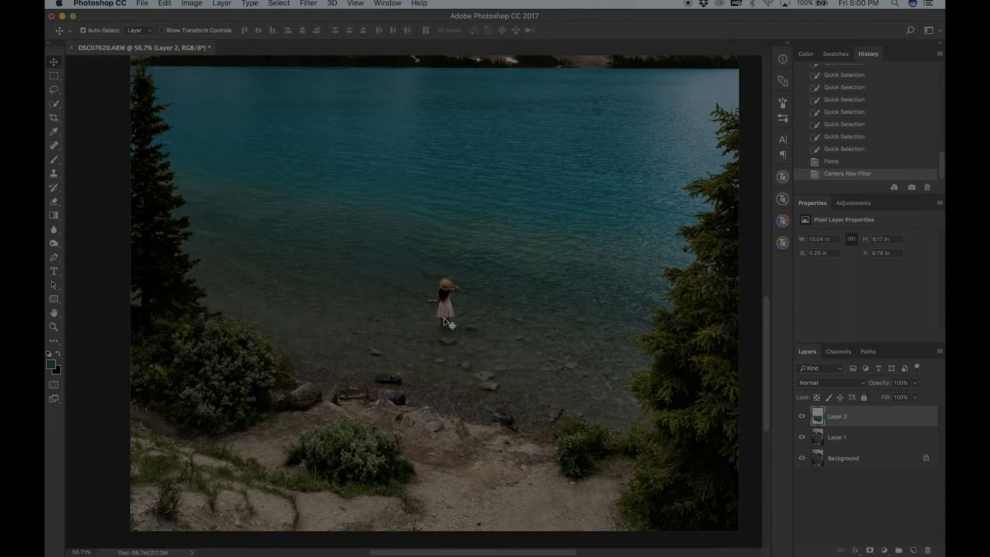
{"action": "scroll", "coordinate": [416, 330], "scroll_direction": "left", "scroll_amount": 1}
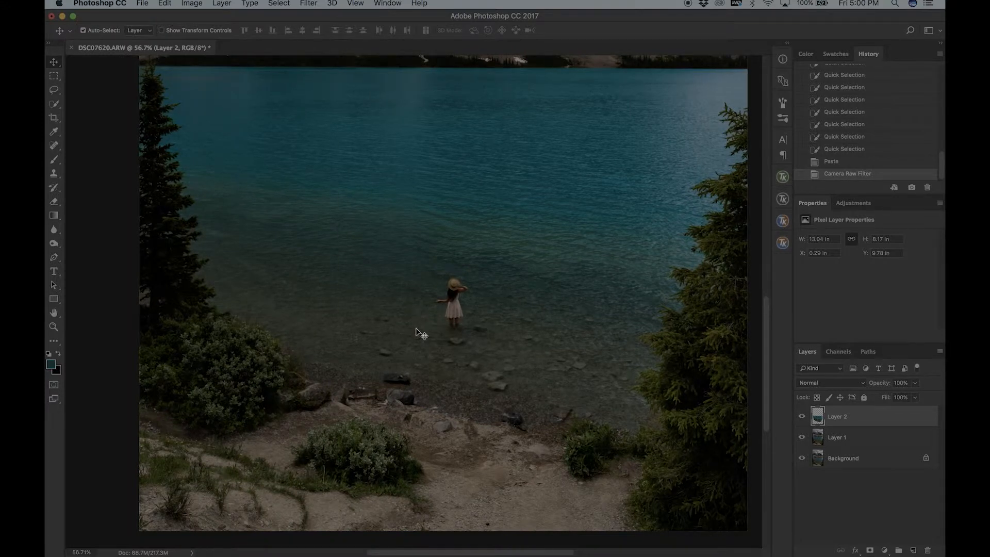
{"action": "scroll", "coordinate": [421, 335], "scroll_direction": "left", "scroll_amount": 15}
{"action": "scroll", "coordinate": [421, 334], "scroll_direction": "down", "scroll_amount": 3}
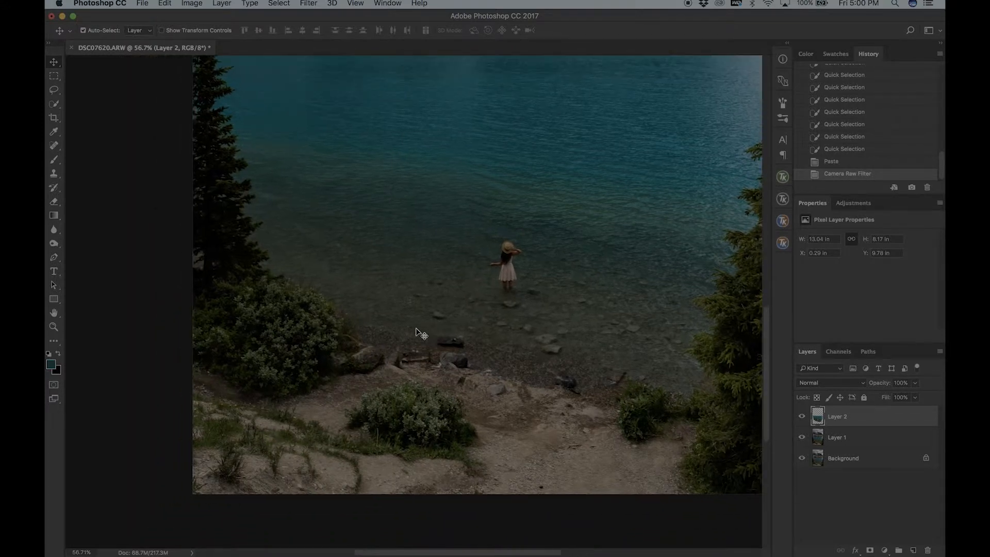
{"action": "scroll", "coordinate": [422, 334], "scroll_direction": "up", "scroll_amount": 10}
{"action": "scroll", "coordinate": [421, 334], "scroll_direction": "up", "scroll_amount": 3}
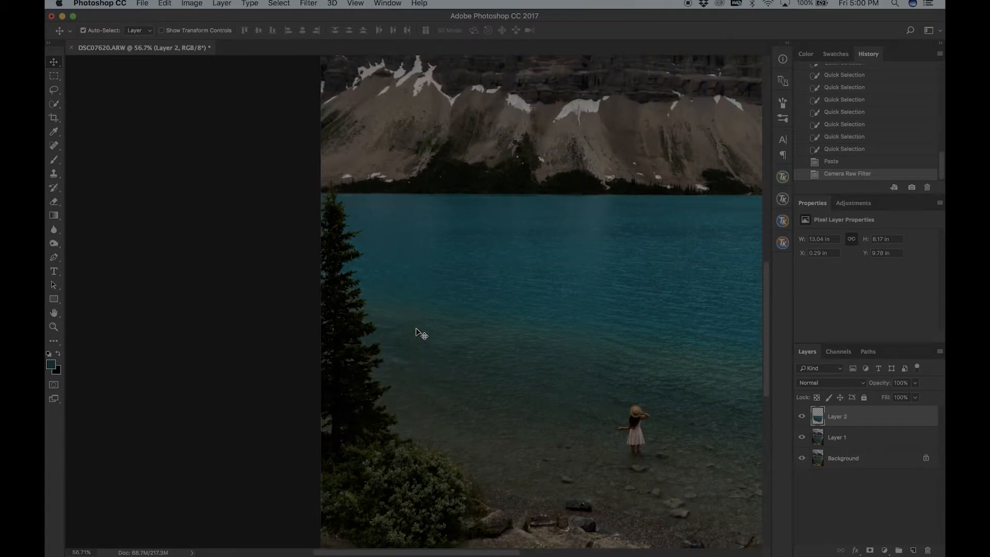
{"action": "scroll", "coordinate": [421, 334], "scroll_direction": "down", "scroll_amount": 8}
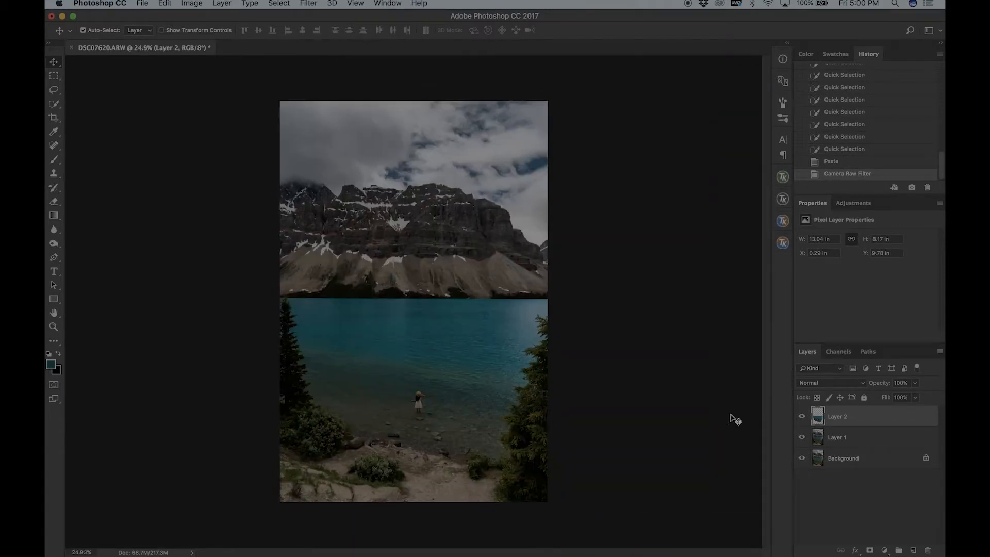
Compare the photo with Layer 2 hidden and shown again, and inspect the shallow water around the woman
{"action": "left_click", "coordinate": [801, 419]}
{"action": "left_click", "coordinate": [801, 419]}
{"action": "left_click", "coordinate": [800, 419]}
{"action": "left_click", "coordinate": [803, 420]}
{"action": "scroll", "coordinate": [466, 379], "scroll_direction": "up", "scroll_amount": 5}
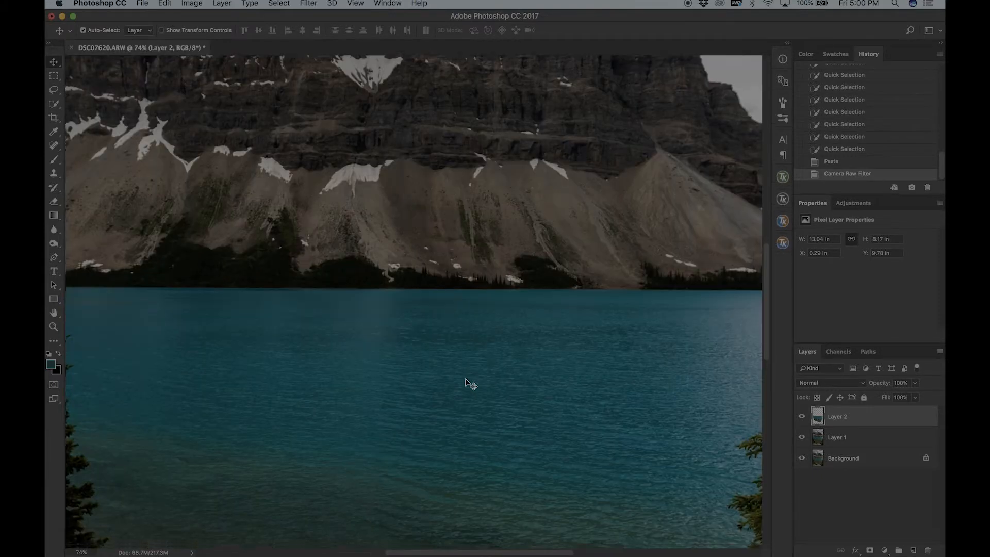
{"action": "scroll", "coordinate": [465, 378], "scroll_direction": "down", "scroll_amount": 10}
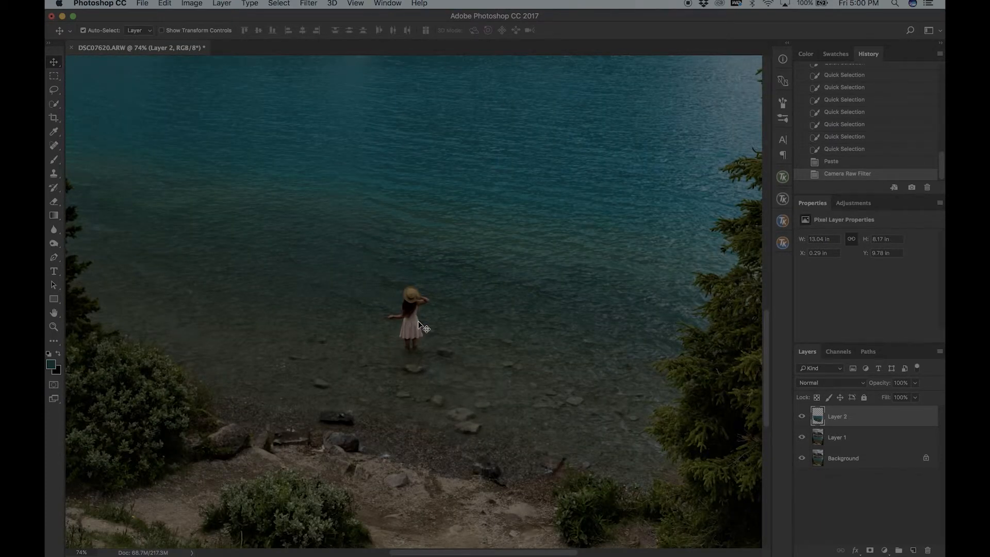
{"action": "scroll", "coordinate": [422, 327], "scroll_direction": "down", "scroll_amount": 5}
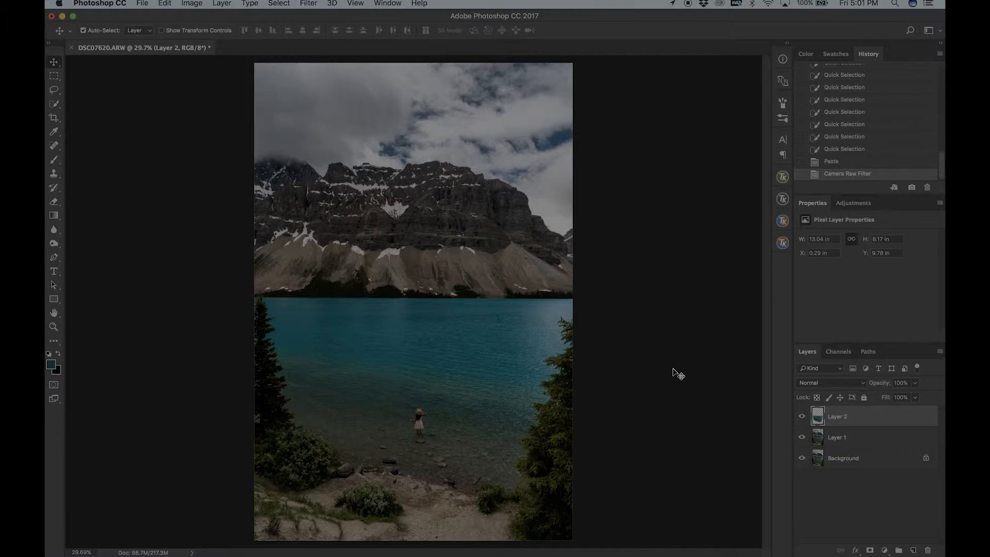
{"action": "scroll", "coordinate": [678, 374], "scroll_direction": "down", "scroll_amount": 2}
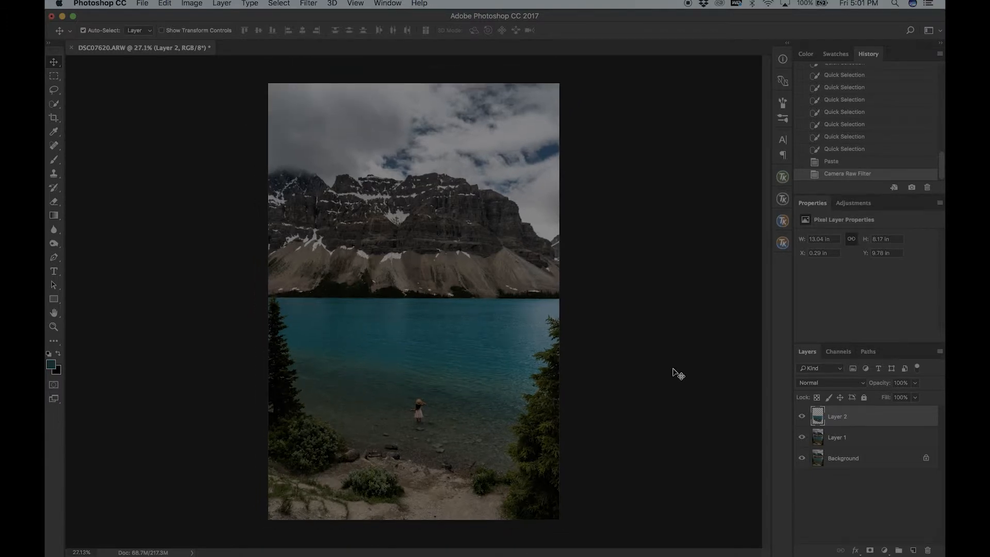
{"action": "left_click", "coordinate": [142, 3]}
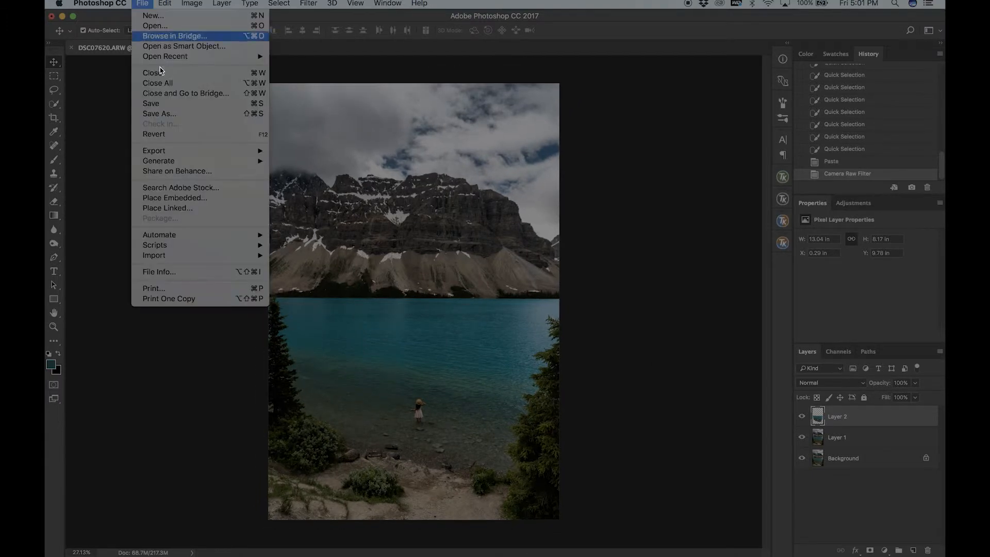
{"action": "left_click", "coordinate": [164, 103]}
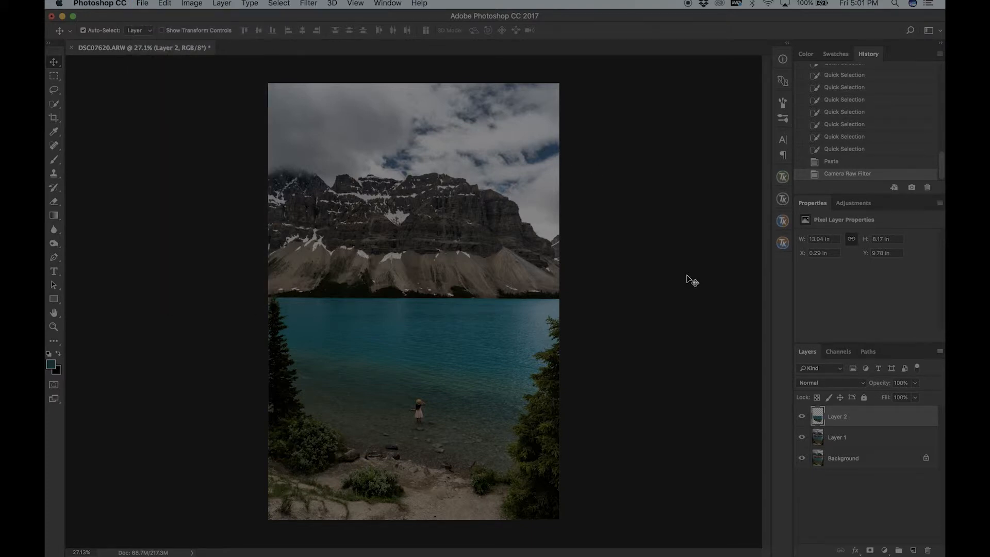
Select the shallow water around the woman on Layer 2 with Quick Selection, leaving out the deep water and the tree edges
{"action": "left_click", "coordinate": [848, 437]}
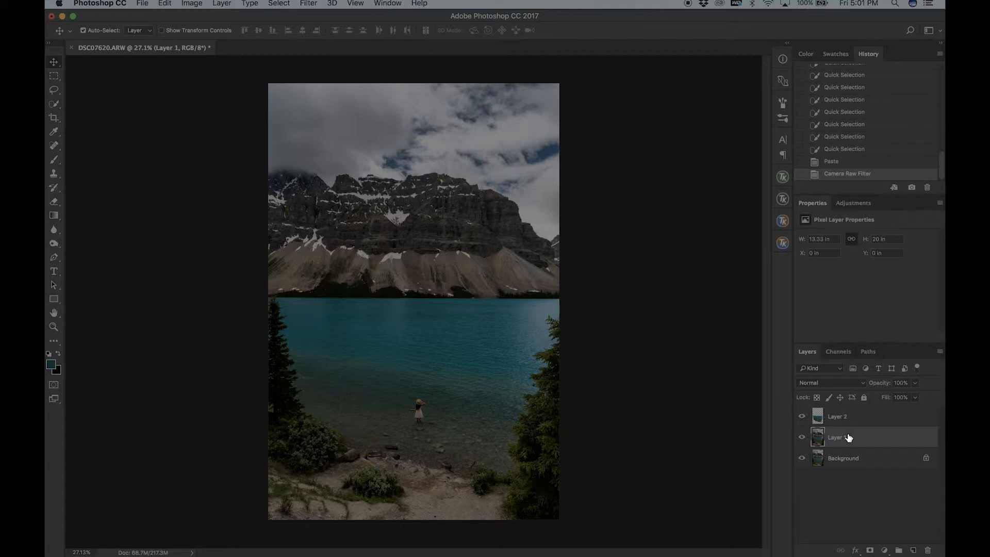
{"action": "left_click", "coordinate": [847, 420]}
{"action": "left_click", "coordinate": [54, 104]}
{"action": "mouse_move", "coordinate": [338, 366]}
{"action": "left_mouse_down"}
{"action": "mouse_move", "coordinate": [462, 421]}
{"action": "mouse_move", "coordinate": [353, 397]}
{"action": "mouse_move", "coordinate": [313, 379]}
{"action": "mouse_move", "coordinate": [321, 371]}
{"action": "left_mouse_up"}
{"action": "mouse_move", "coordinate": [523, 329]}
{"action": "left_mouse_down", "text": "alt"}
{"action": "mouse_move", "coordinate": [557, 325]}
{"action": "mouse_move", "coordinate": [460, 327]}
{"action": "mouse_move", "coordinate": [347, 312]}
{"action": "mouse_move", "coordinate": [333, 320]}
{"action": "mouse_move", "coordinate": [536, 356]}
{"action": "mouse_move", "coordinate": [354, 343]}
{"action": "mouse_move", "coordinate": [538, 371]}
{"action": "left_mouse_up", "text": "alt"}
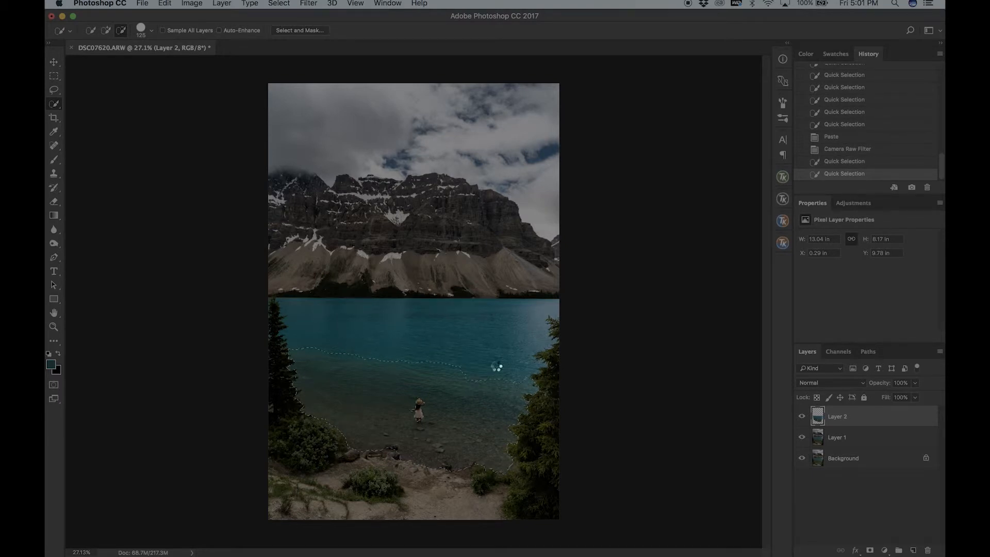
{"action": "mouse_move", "coordinate": [567, 379]}
{"action": "left_mouse_down"}
{"action": "mouse_move", "coordinate": [531, 448]}
{"action": "mouse_move", "coordinate": [538, 414]}
{"action": "left_mouse_up"}
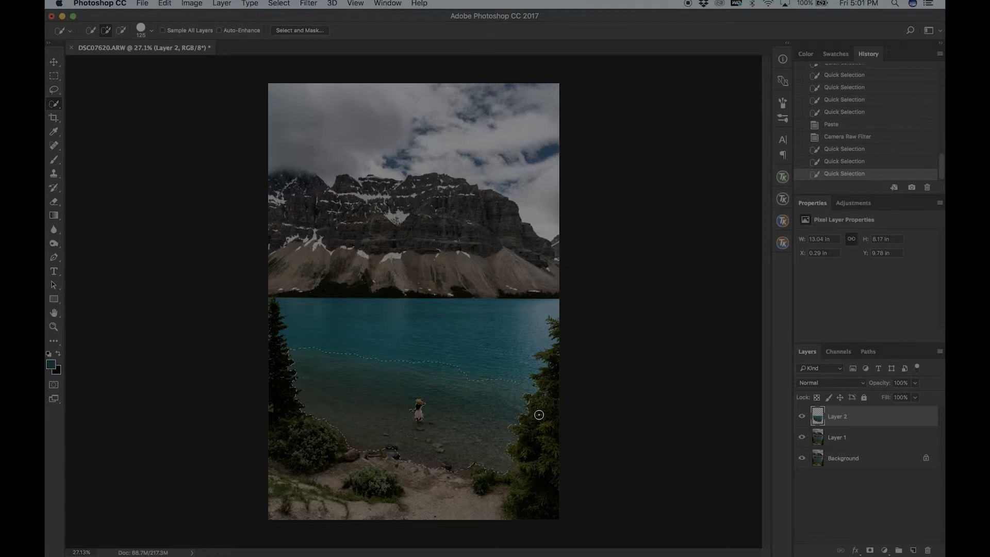
Refine the Quick Selection of the shallows along the rocky shoreline and check its edge around the woman
{"action": "scroll", "coordinate": [539, 414], "scroll_direction": "up", "scroll_amount": 5}
{"action": "scroll", "coordinate": [541, 397], "scroll_direction": "down", "scroll_amount": 3}
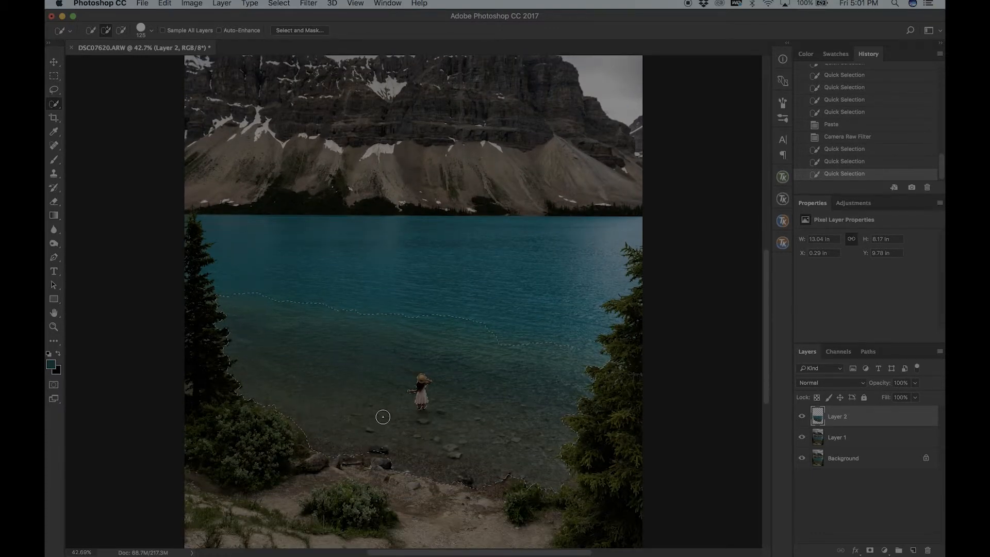
{"action": "scroll", "coordinate": [382, 416], "scroll_direction": "down", "scroll_amount": 2}
{"action": "scroll", "coordinate": [383, 417], "scroll_direction": "right", "scroll_amount": 1}
{"action": "mouse_move", "coordinate": [464, 437]}
{"action": "left_mouse_down"}
{"action": "mouse_move", "coordinate": [387, 419]}
{"action": "mouse_move", "coordinate": [473, 431]}
{"action": "mouse_move", "coordinate": [411, 410]}
{"action": "mouse_move", "coordinate": [300, 398]}
{"action": "mouse_move", "coordinate": [269, 379]}
{"action": "mouse_move", "coordinate": [272, 386]}
{"action": "left_mouse_up"}
{"action": "left_click_drag", "start_coordinate": [333, 373], "coordinate": [314, 373]}
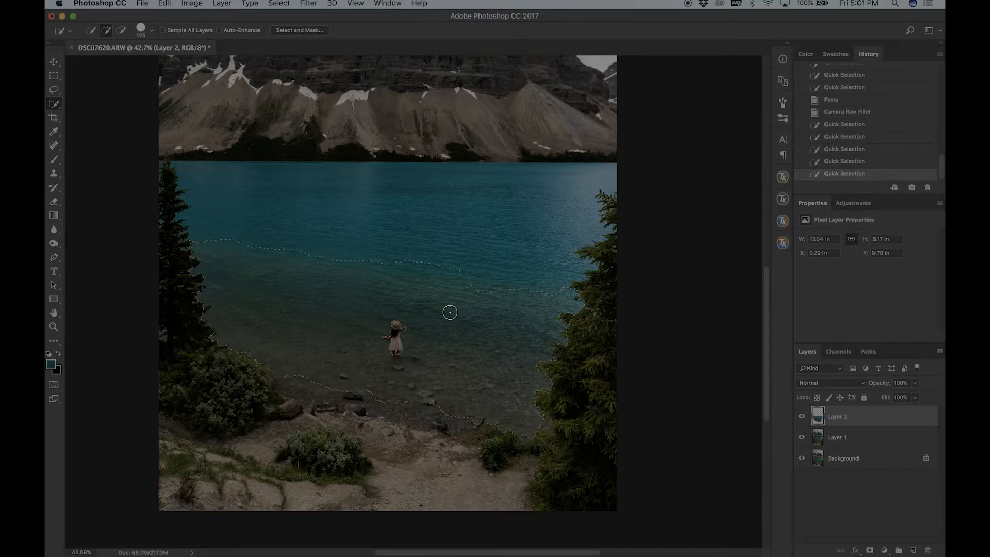
{"action": "scroll", "coordinate": [450, 312], "scroll_direction": "up", "scroll_amount": 5}
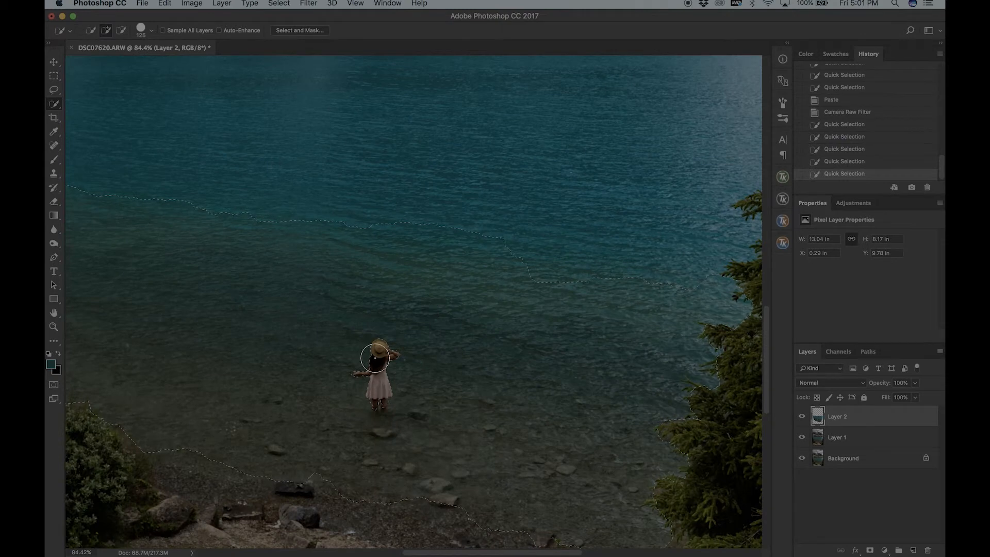
{"action": "scroll", "coordinate": [375, 358], "scroll_direction": "down", "scroll_amount": 6}
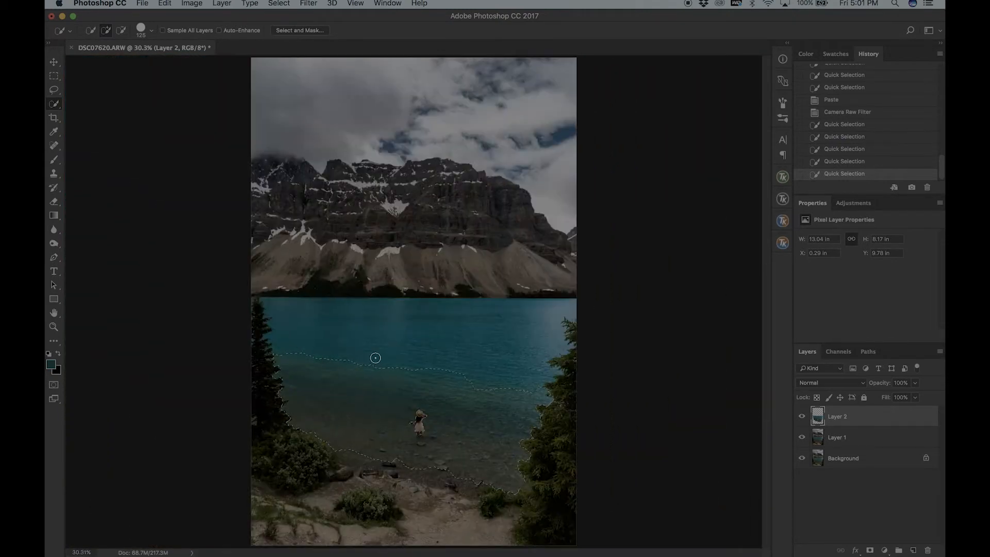
{"action": "scroll", "coordinate": [376, 358], "scroll_direction": "down", "scroll_amount": 1}
Copy the selected shallows onto a new layer above Layer 2, and toggle the underlying layers' visibility to check the cut-out
{"action": "key", "text": "v"}
{"action": "key", "text": "super+c"}
{"action": "key", "text": "super+v"}
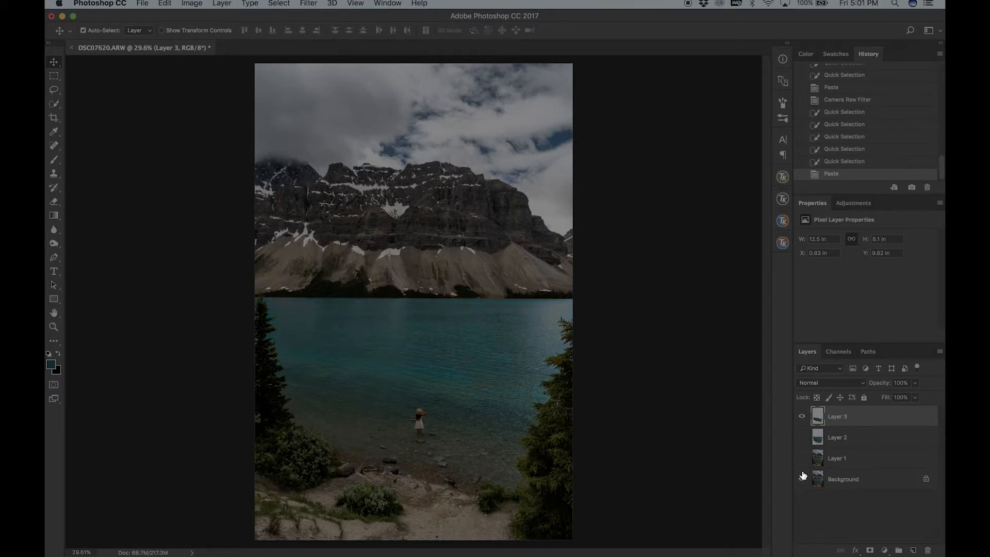
{"action": "left_click", "coordinate": [802, 479]}
{"action": "left_click", "coordinate": [802, 478]}
Try a Camera Raw filter with Temperature -16 and Tint -11 on Layer 3, compare it, and undo it
{"action": "left_click", "coordinate": [308, 3]}
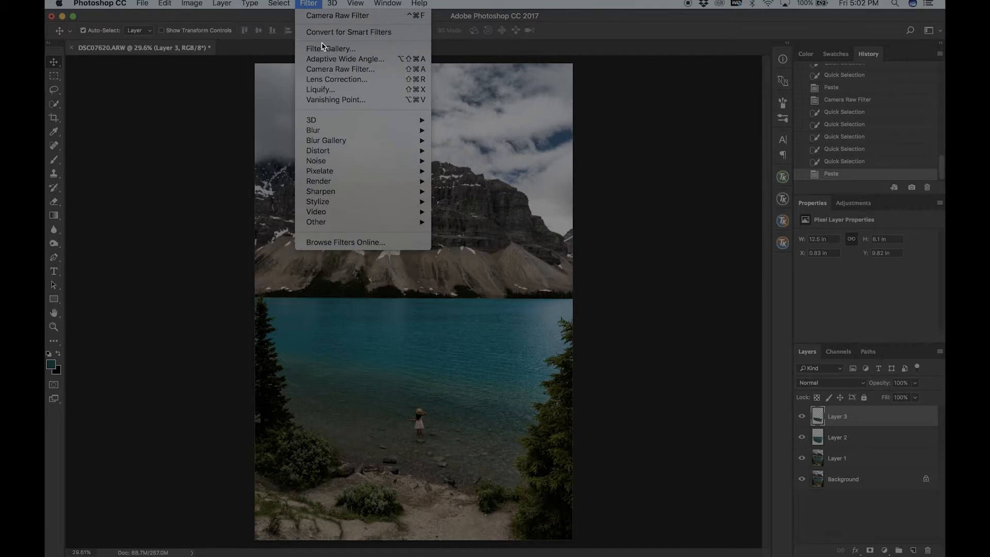
{"action": "left_click", "coordinate": [327, 71]}
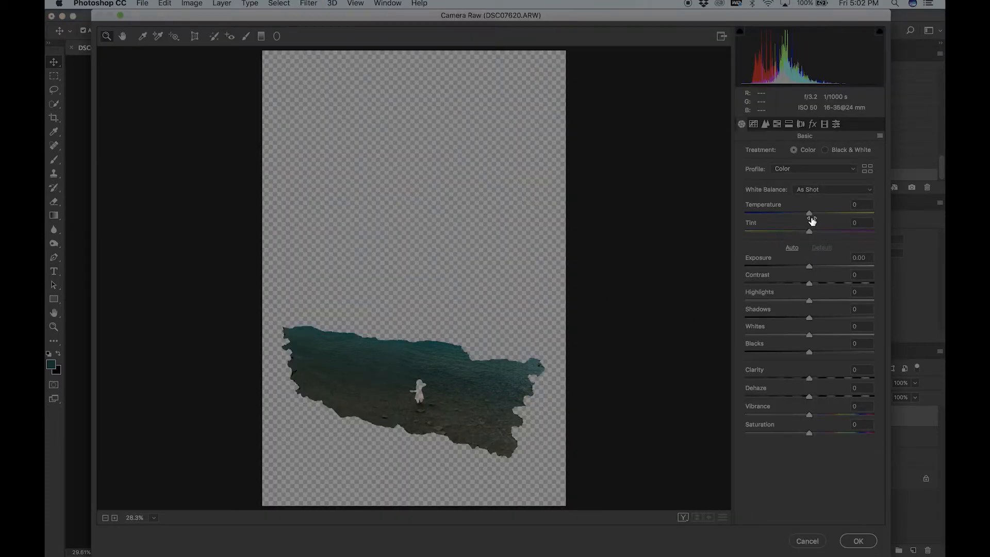
{"action": "mouse_move", "coordinate": [809, 213]}
{"action": "left_mouse_down"}
{"action": "mouse_move", "coordinate": [798, 216]}
{"action": "mouse_move", "coordinate": [802, 230]}
{"action": "left_mouse_up"}
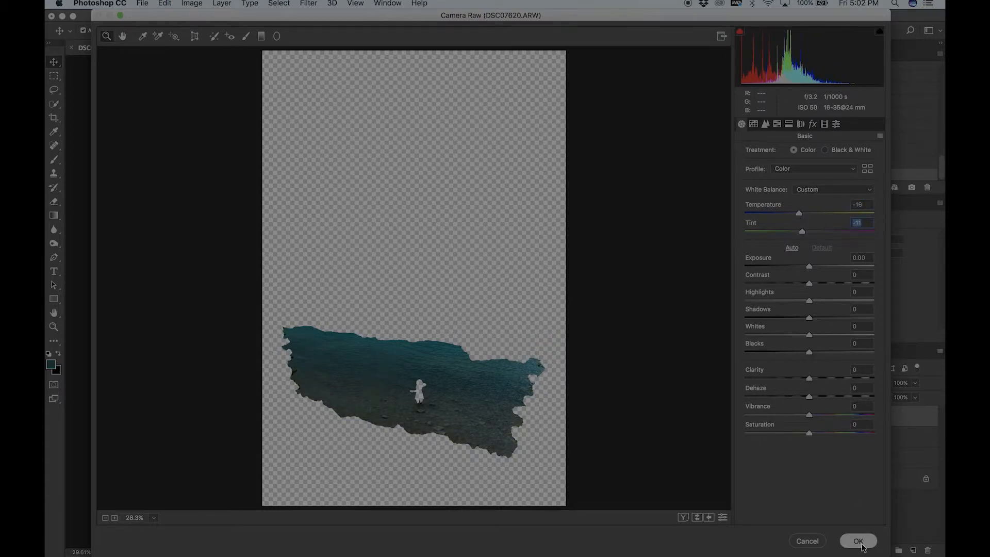
{"action": "left_click", "coordinate": [859, 541]}
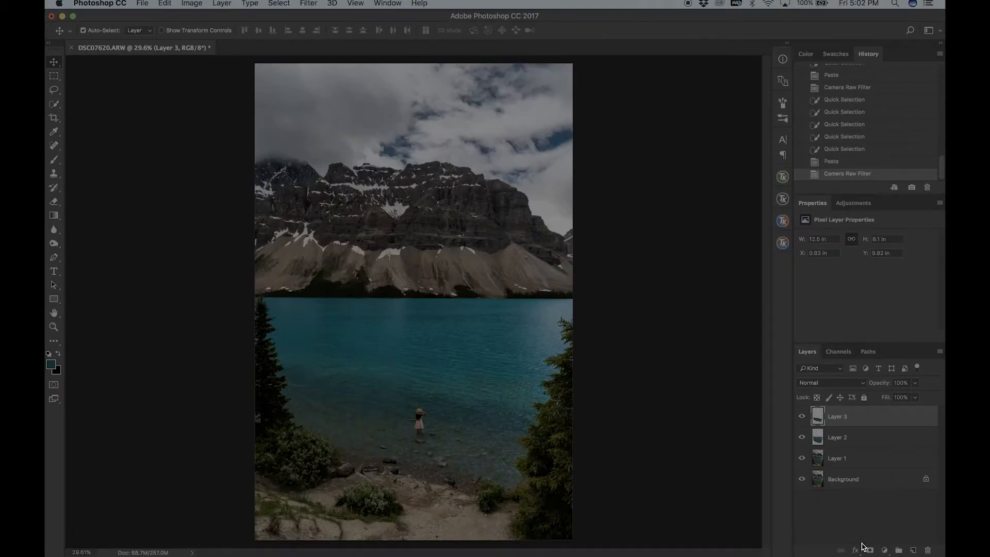
{"action": "left_click", "coordinate": [801, 417]}
{"action": "left_click", "coordinate": [802, 417]}
{"action": "key", "text": "super+z"}
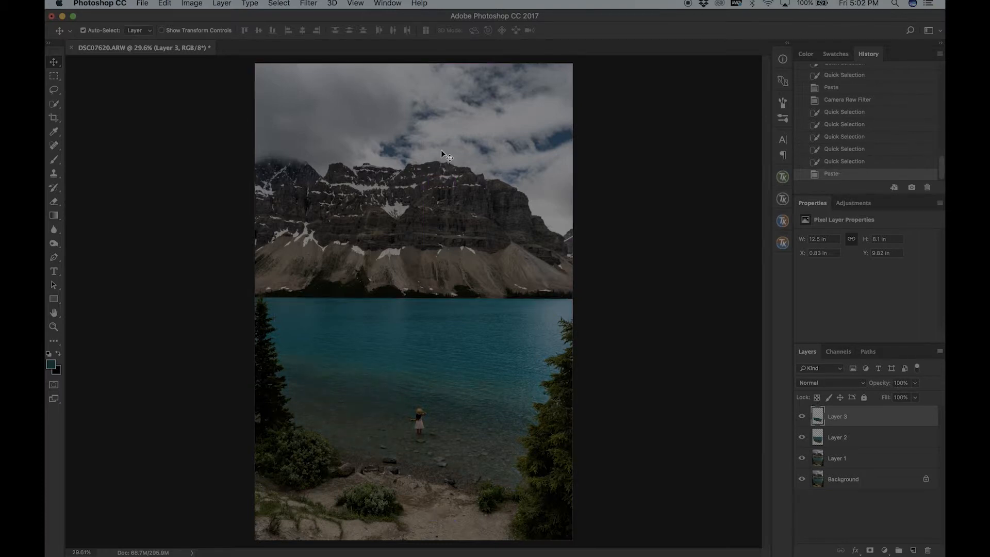
Start a Camera Raw filter on Layer 3 and set Temperature to -15 and Tint to -14
{"action": "left_click", "coordinate": [300, 2]}
{"action": "left_click", "coordinate": [330, 72]}
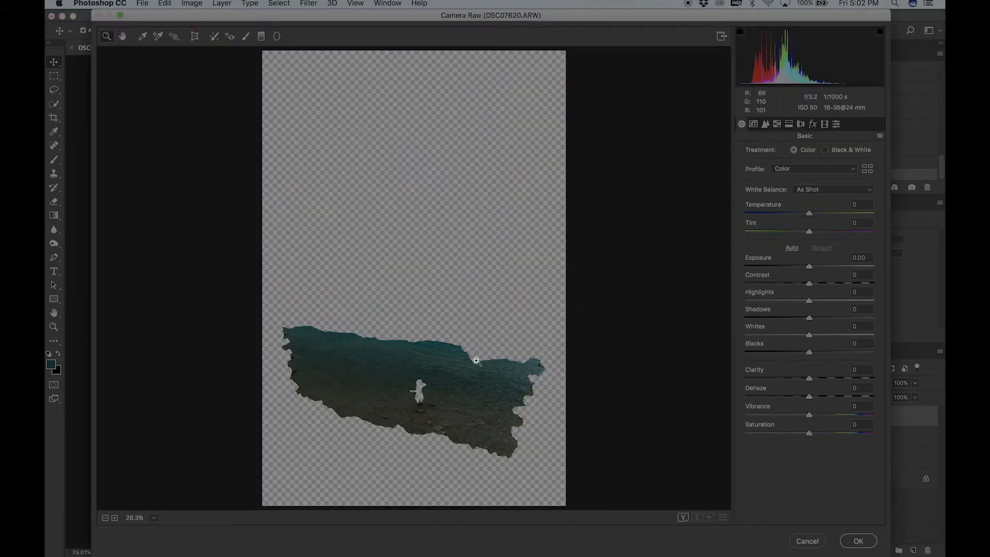
{"action": "left_click", "coordinate": [800, 213]}
{"action": "left_click_drag", "start_coordinate": [808, 231], "coordinate": [799, 231]}
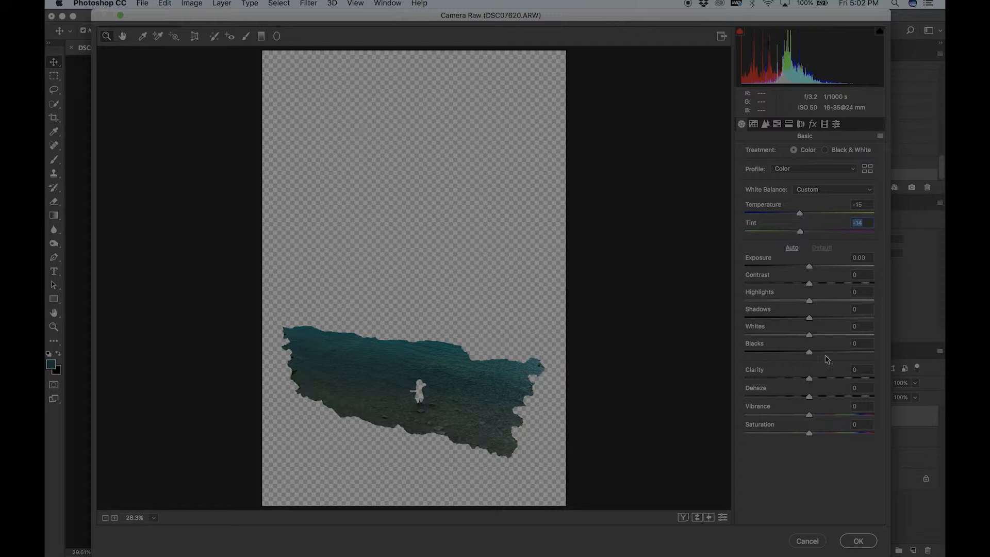
Set Blacks to +18, Shadows to +22 and Exposure to -0.20, and apply the filter to the shallows
{"action": "left_click_drag", "start_coordinate": [809, 352], "coordinate": [821, 369]}
{"action": "left_click_drag", "start_coordinate": [809, 317], "coordinate": [822, 319]}
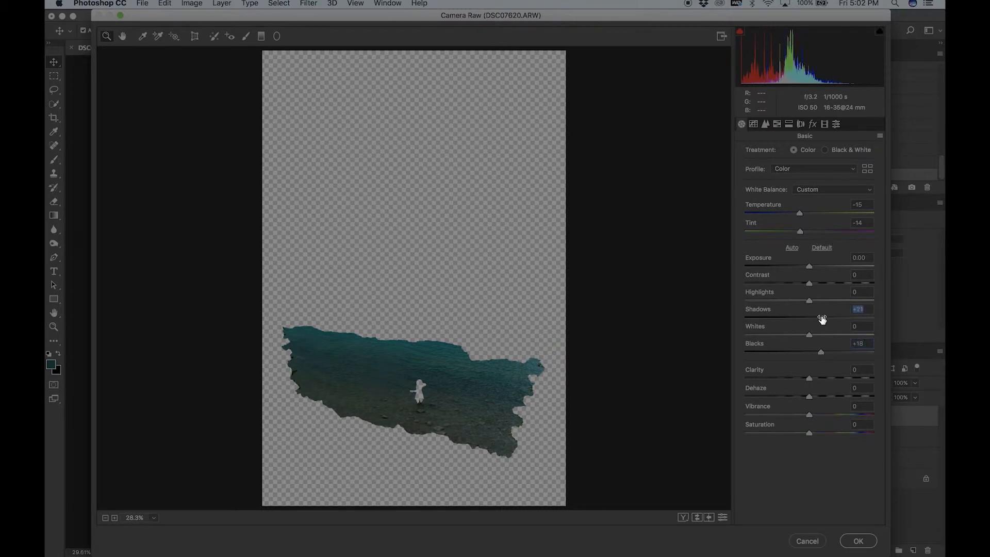
{"action": "left_click_drag", "start_coordinate": [807, 267], "coordinate": [805, 267]}
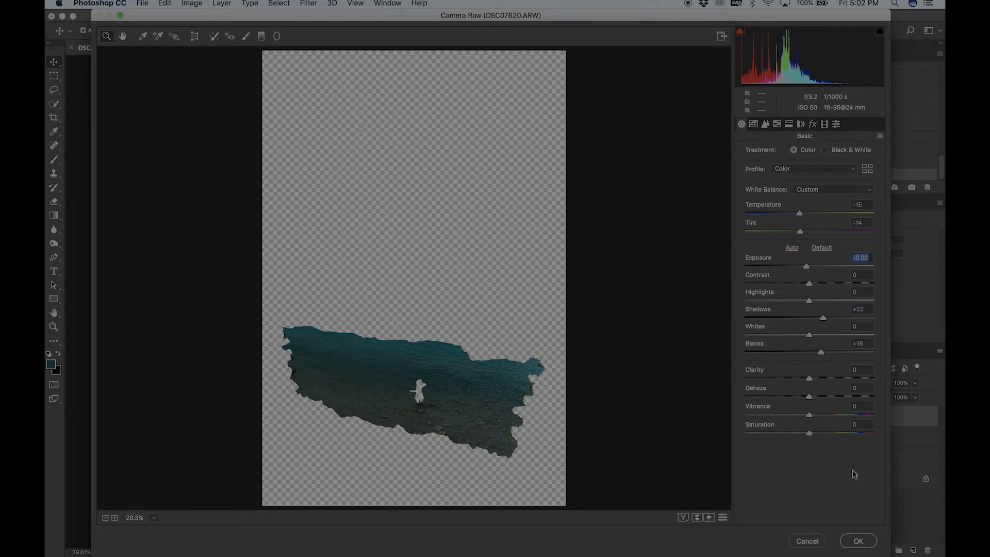
{"action": "left_click", "coordinate": [858, 541]}
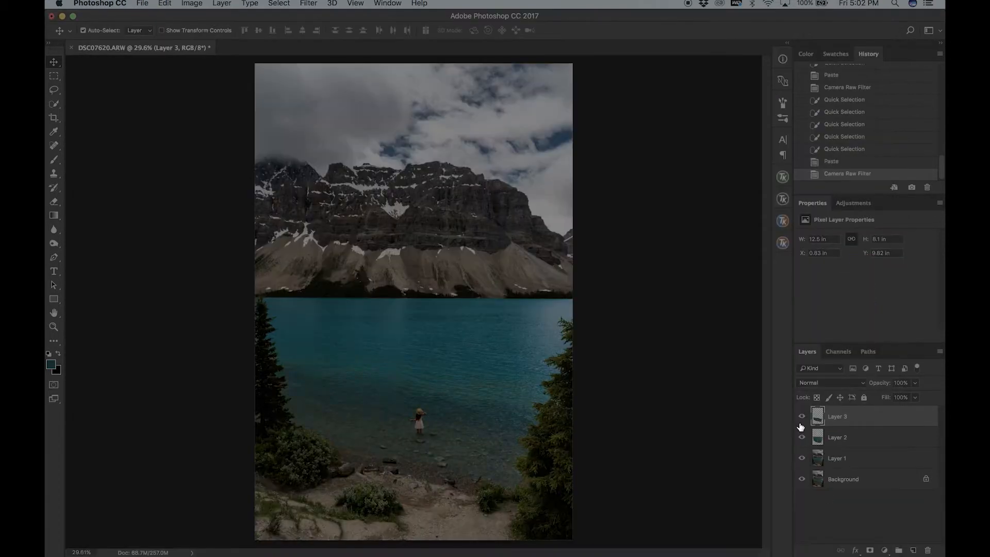
Compare the photo with Layer 3 hidden and shown, and inspect how the shallows blend into the deeper water
{"action": "left_click", "coordinate": [798, 417]}
{"action": "left_click", "coordinate": [797, 417]}
{"action": "key", "text": "super+minus"}
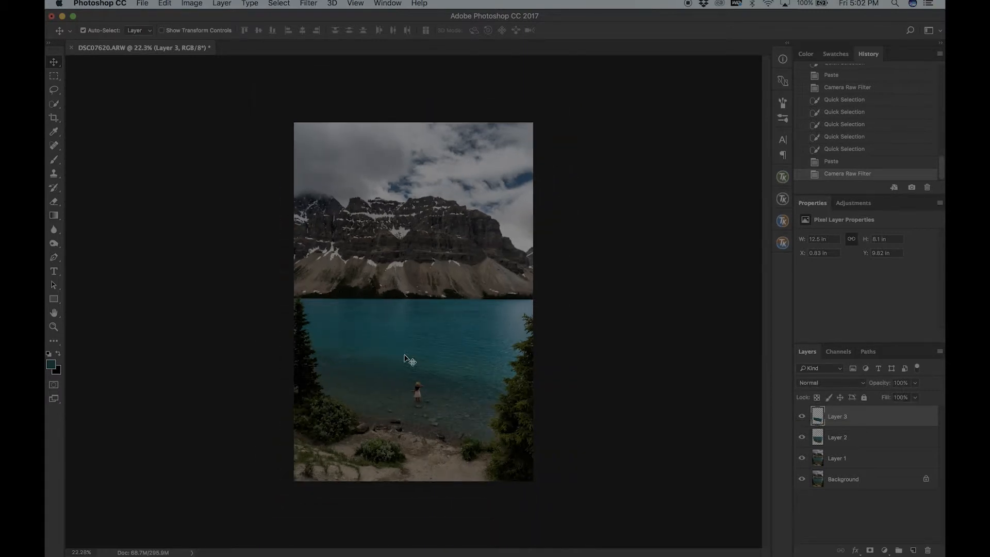
{"action": "key", "text": "super+plus"}
{"action": "key", "text": "super+plus"}
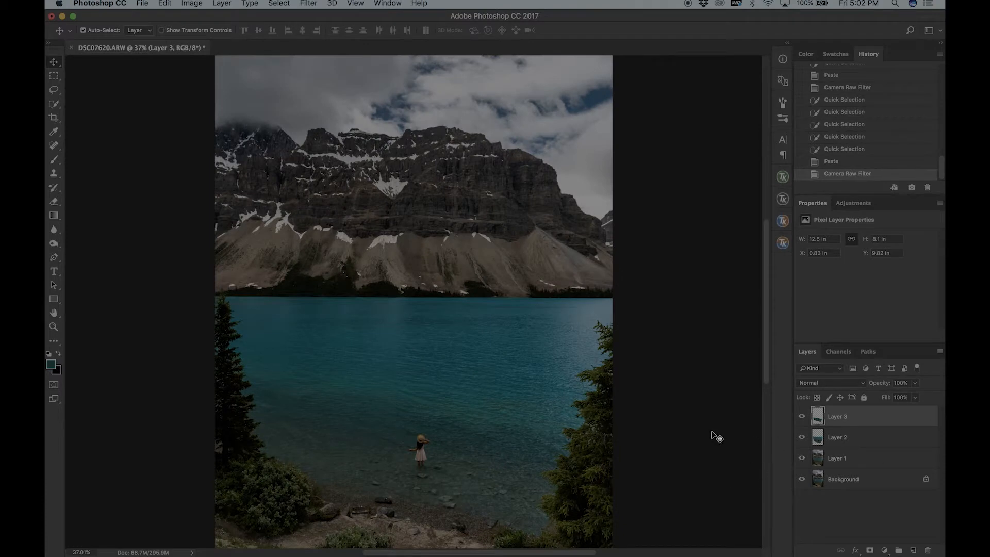
{"action": "scroll", "coordinate": [677, 428], "scroll_direction": "down", "scroll_amount": 3}
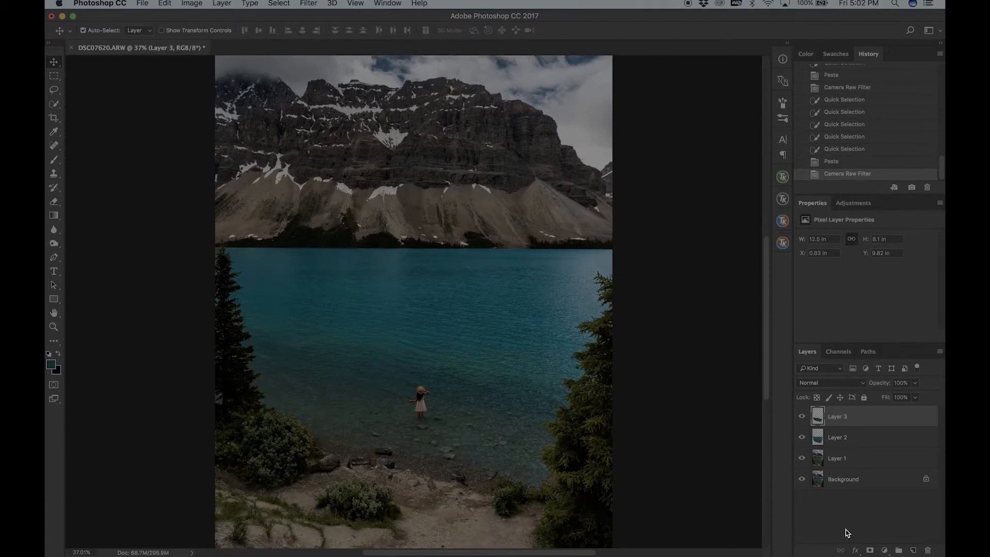
Add a layer mask to Layer 3 and ready the Brush tool at a size of 600
{"action": "left_click", "coordinate": [870, 550]}
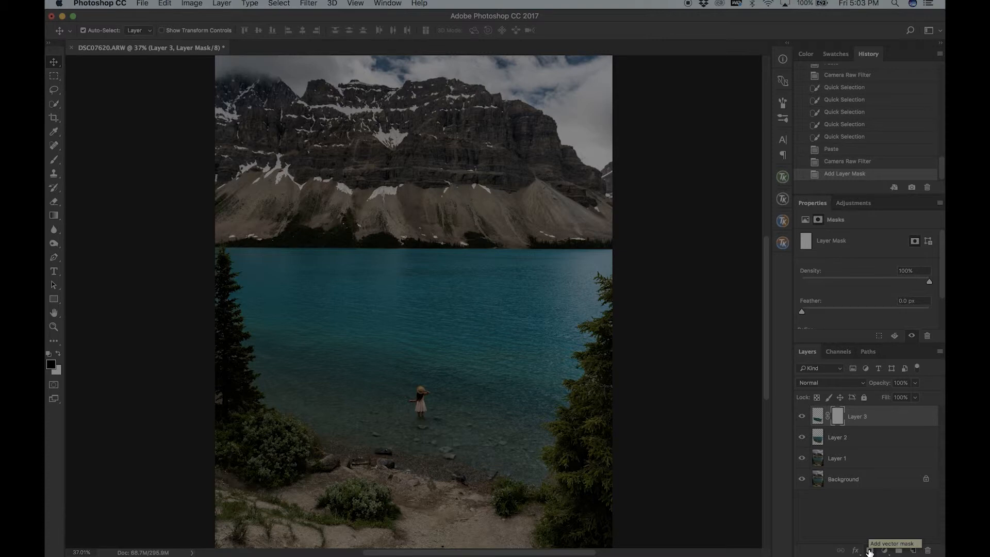
{"action": "scroll", "coordinate": [585, 367], "scroll_direction": "down", "scroll_amount": 2}
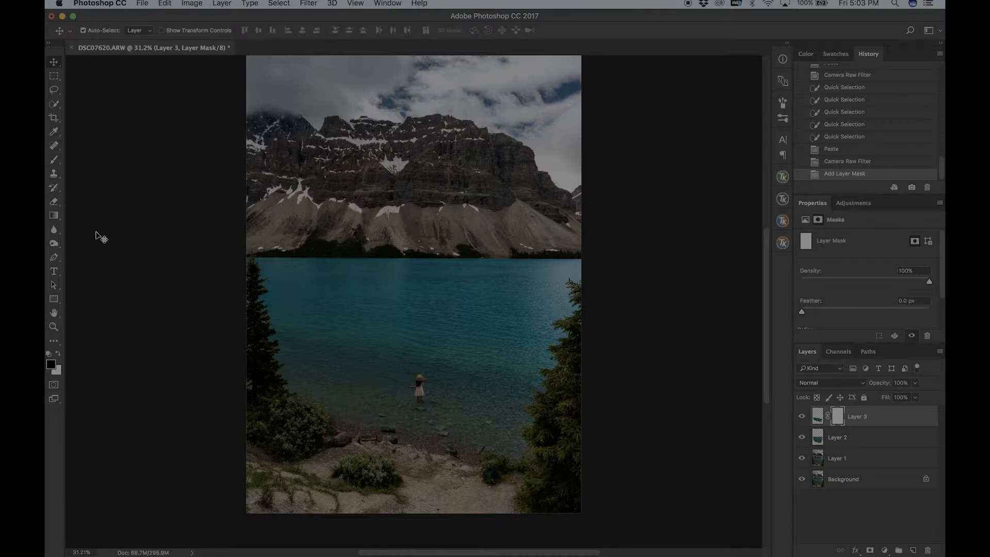
{"action": "left_click", "coordinate": [57, 160]}
{"action": "key", "text": "bracketright"}
{"action": "key", "text": "bracketright"}
{"action": "key", "text": "bracketright"}
{"action": "key", "text": "bracketright"}
{"action": "key", "text": "bracketright"}
{"action": "key", "text": "bracketright"}
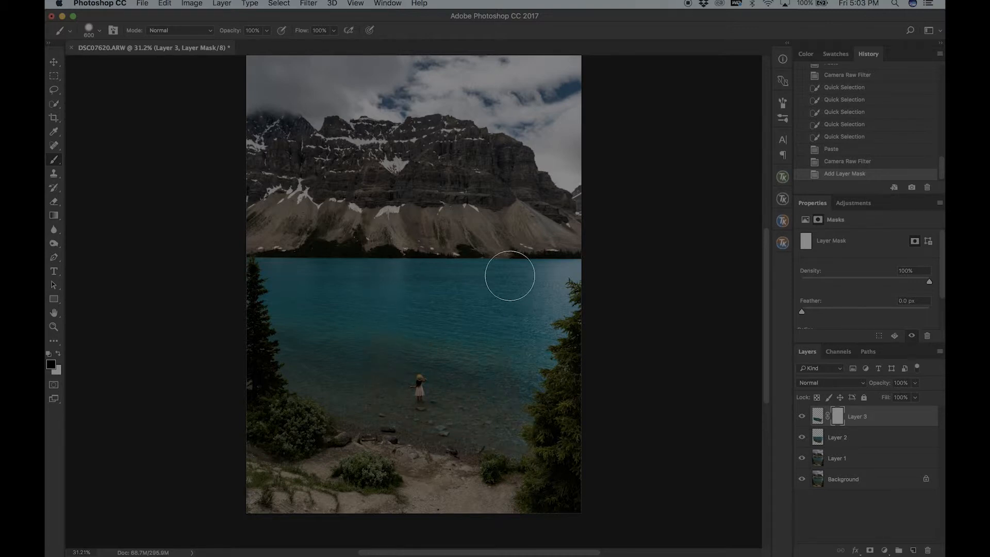
Try painting black on Layer 3's mask across the water, and undo the stroke
{"action": "left_click_drag", "start_coordinate": [269, 303], "coordinate": [382, 322]}
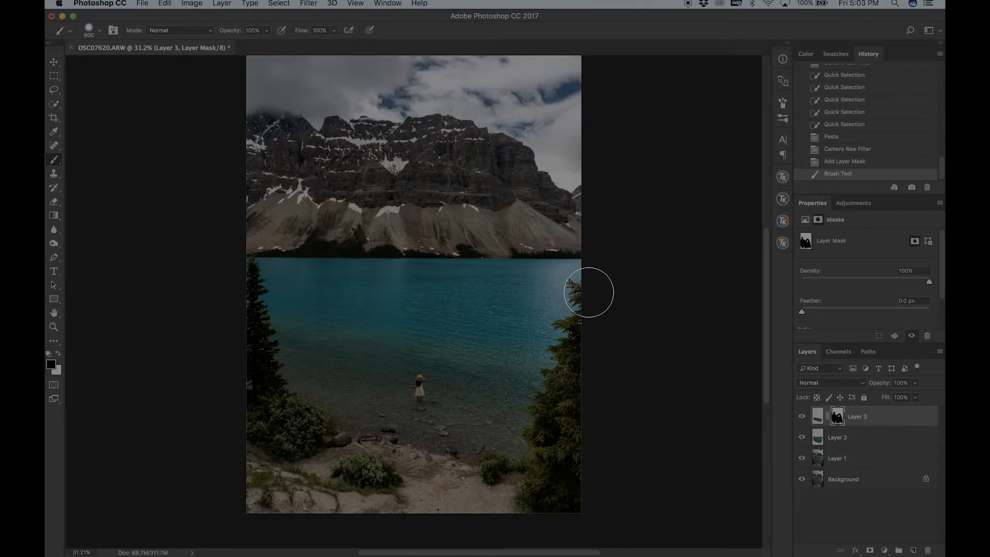
{"action": "key", "text": "super+z"}
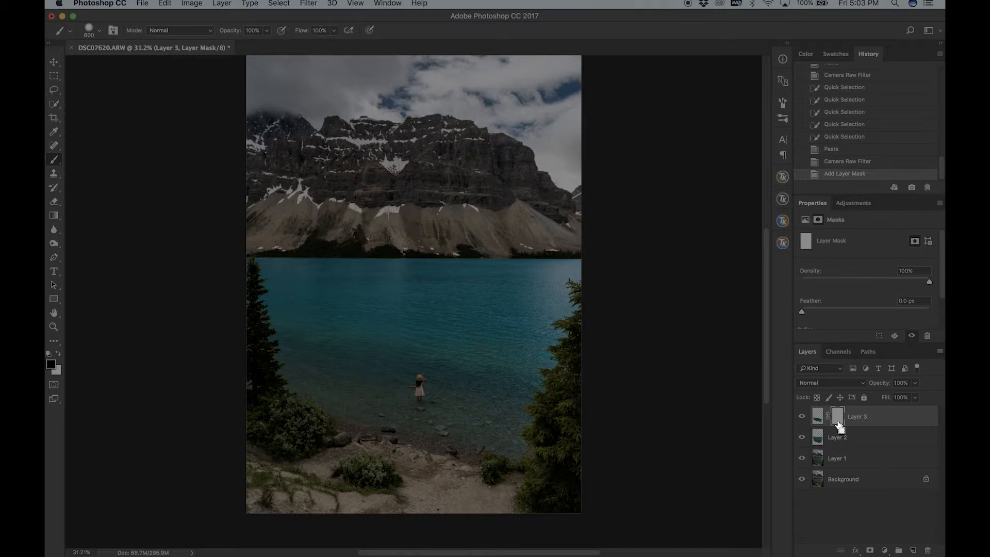
Try inverting Layer 3's mask and painting white over the water around the woman, and undo both changes
{"action": "key", "text": "super+i"}
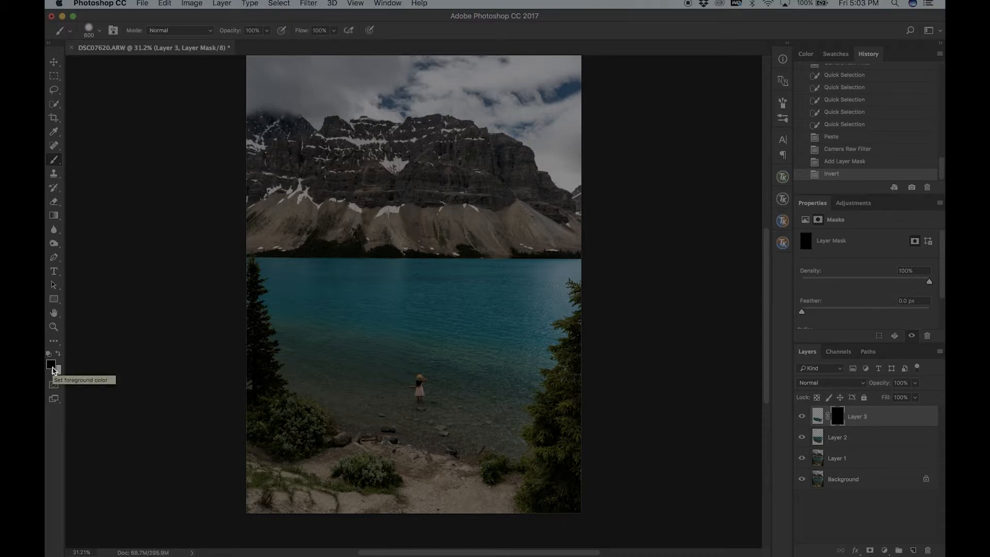
{"action": "key", "text": "x"}
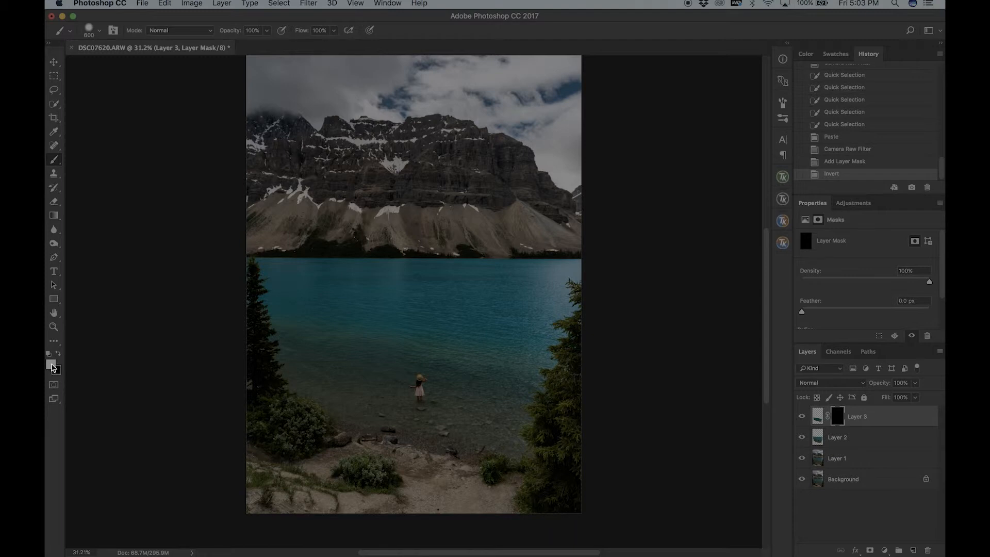
{"action": "left_click_drag", "start_coordinate": [417, 363], "coordinate": [503, 366]}
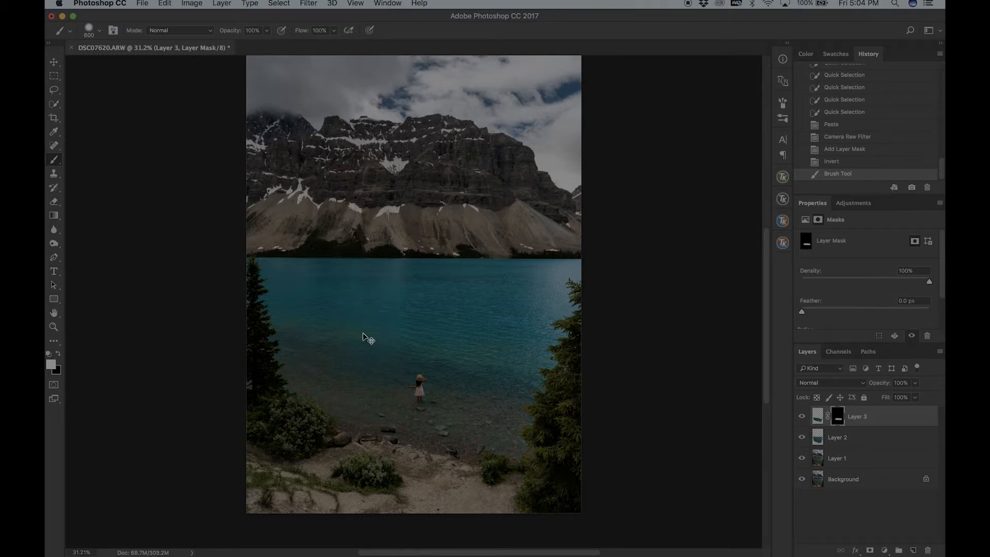
{"action": "key", "text": "super+z"}
{"action": "key", "text": "super+alt+z"}
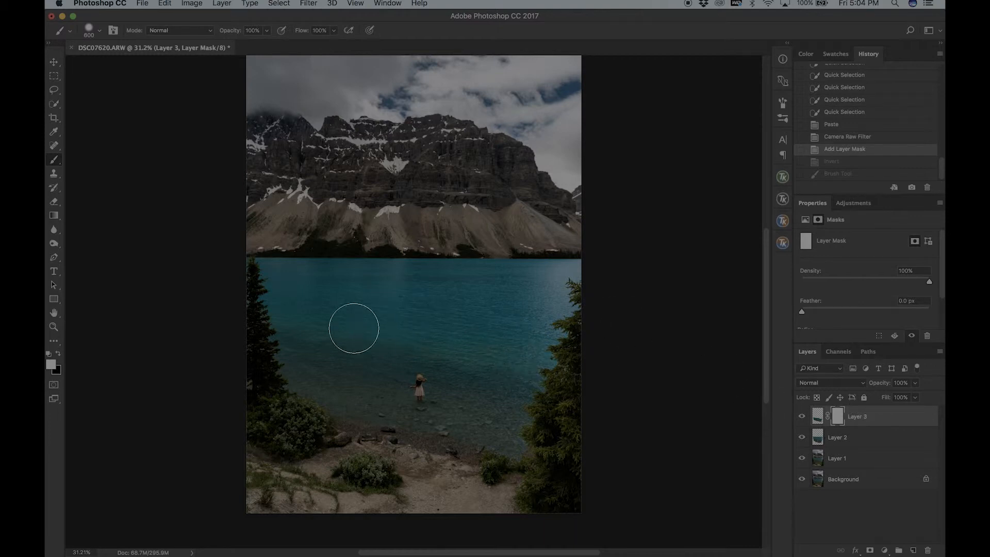
Set the brush to size 250 and 20% opacity, with black as the foreground colour
{"action": "key", "text": "bracketleft"}
{"action": "key", "text": "bracketleft"}
{"action": "key", "text": "bracketleft"}
{"action": "key", "text": "bracketleft"}
{"action": "key", "text": "bracketleft"}
{"action": "key", "text": "bracketleft"}
{"action": "mouse_move", "coordinate": [72, 554]}
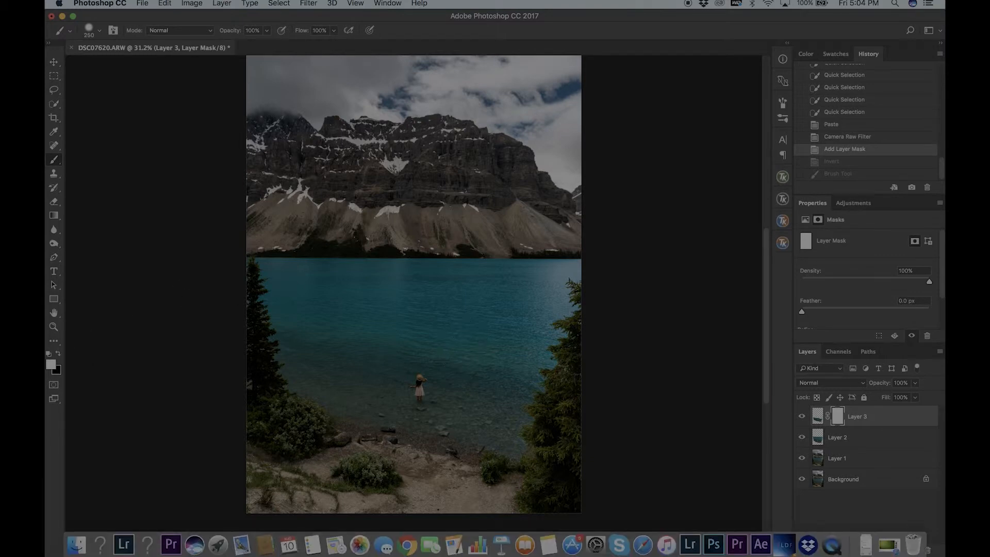
{"action": "key", "text": "x"}
{"action": "left_click", "coordinate": [255, 31]}
{"action": "type", "text": "20"}
{"action": "key", "text": "Return"}
Hide Layer 2 and Layer 1 so that only Layer 3 shows over the Background
{"action": "key", "text": "super+equal"}
{"action": "scroll", "coordinate": [308, 138], "scroll_direction": "up", "scroll_amount": 3}
{"action": "scroll", "coordinate": [307, 138], "scroll_direction": "down", "scroll_amount": 5}
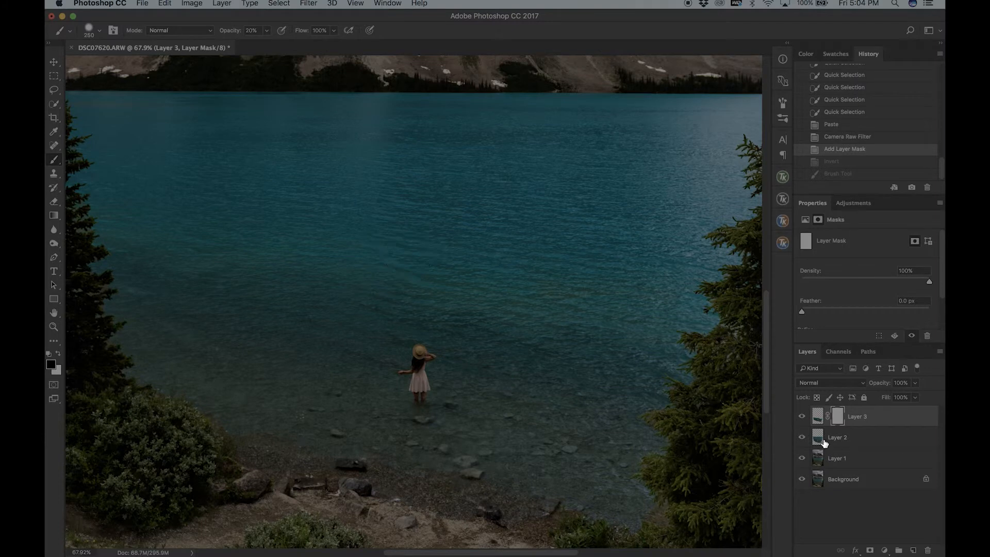
{"action": "left_click", "coordinate": [801, 438]}
{"action": "left_click", "coordinate": [802, 458]}
{"action": "left_click", "coordinate": [802, 479]}
{"action": "left_click", "coordinate": [802, 479]}
Paint black on Layer 3's mask along the upper edge of the shallows to soften it, enlarging the brush to 600
{"action": "mouse_move", "coordinate": [379, 249]}
{"action": "left_mouse_down"}
{"action": "mouse_move", "coordinate": [475, 251]}
{"action": "mouse_move", "coordinate": [327, 230]}
{"action": "mouse_move", "coordinate": [261, 196]}
{"action": "mouse_move", "coordinate": [107, 192]}
{"action": "mouse_move", "coordinate": [162, 185]}
{"action": "mouse_move", "coordinate": [150, 180]}
{"action": "left_mouse_up"}
{"action": "key", "text": "bracketright"}
{"action": "key", "text": "bracketright"}
{"action": "key", "text": "bracketright"}
{"action": "key", "text": "bracketright"}
{"action": "key", "text": "bracketright"}
{"action": "key", "text": "bracketright"}
{"action": "key", "text": "bracketright"}
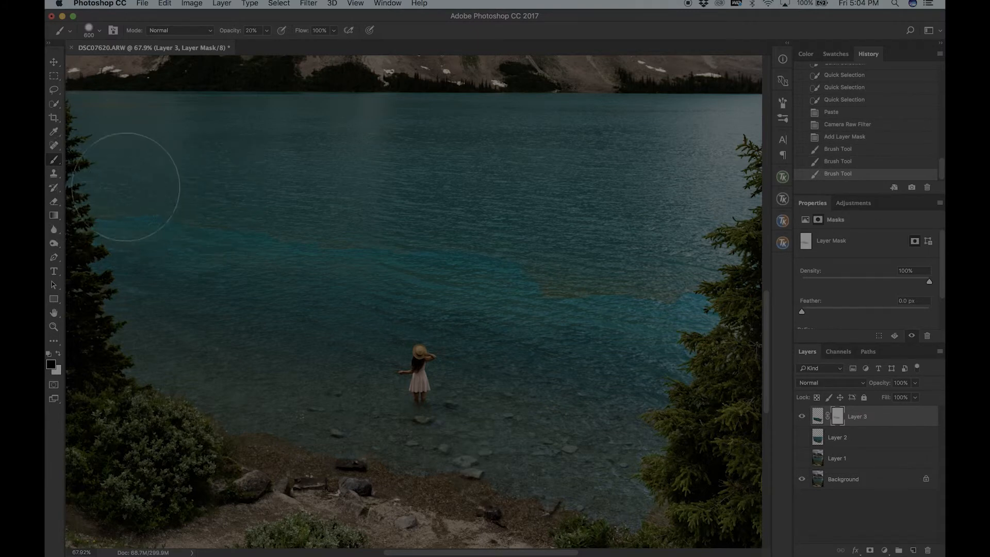
{"action": "mouse_move", "coordinate": [289, 212]}
{"action": "left_mouse_down"}
{"action": "mouse_move", "coordinate": [353, 204]}
{"action": "mouse_move", "coordinate": [431, 210]}
{"action": "left_mouse_up"}
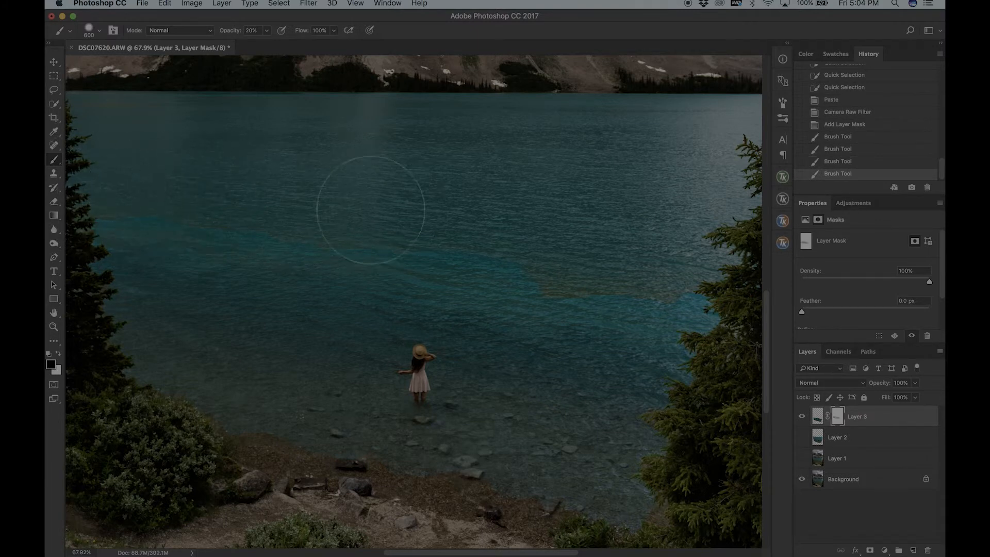
{"action": "mouse_move", "coordinate": [651, 249]}
{"action": "left_mouse_down"}
{"action": "mouse_move", "coordinate": [675, 258]}
{"action": "mouse_move", "coordinate": [523, 259]}
{"action": "mouse_move", "coordinate": [646, 284]}
{"action": "mouse_move", "coordinate": [674, 283]}
{"action": "mouse_move", "coordinate": [623, 265]}
{"action": "mouse_move", "coordinate": [694, 277]}
{"action": "mouse_move", "coordinate": [491, 227]}
{"action": "mouse_move", "coordinate": [621, 252]}
{"action": "mouse_move", "coordinate": [527, 197]}
{"action": "mouse_move", "coordinate": [587, 230]}
{"action": "mouse_move", "coordinate": [568, 228]}
{"action": "mouse_move", "coordinate": [578, 238]}
{"action": "mouse_move", "coordinate": [608, 229]}
{"action": "mouse_move", "coordinate": [667, 252]}
{"action": "mouse_move", "coordinate": [644, 244]}
{"action": "left_mouse_up"}
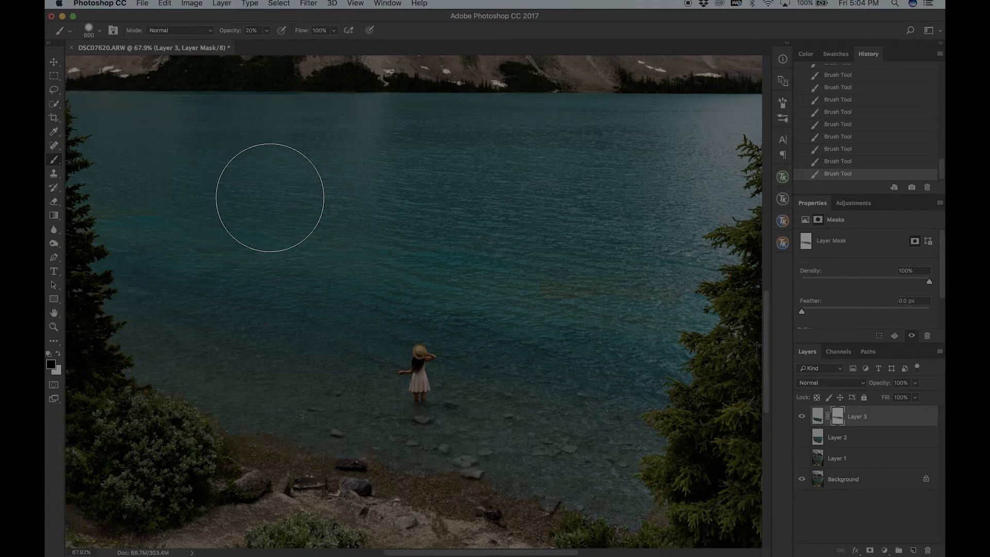
Show Layer 2 and Layer 1 again, and compare the water with Layer 3's mask disabled and re-enabled
{"action": "scroll", "coordinate": [348, 225], "scroll_direction": "down", "scroll_amount": 5}
{"action": "left_click_drag", "start_coordinate": [802, 438], "coordinate": [804, 470]}
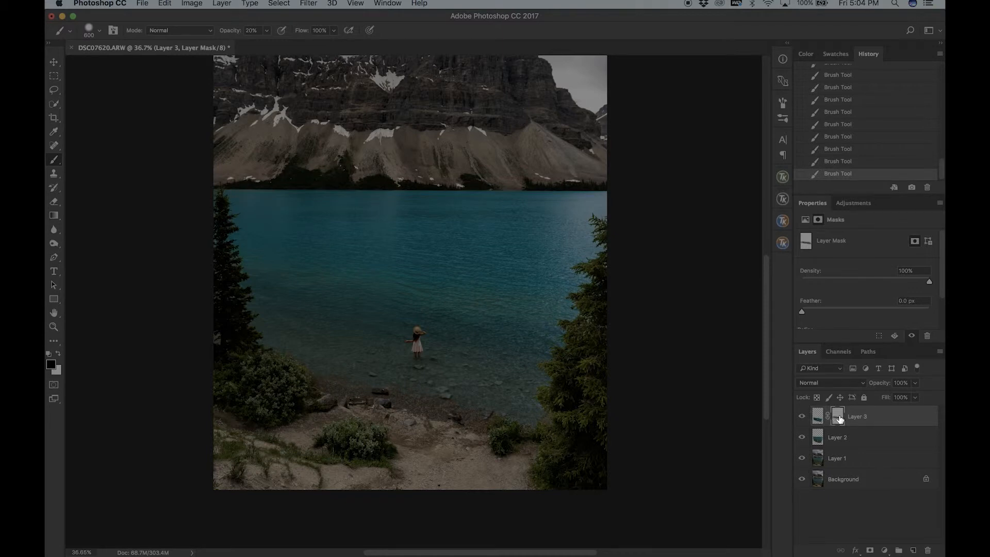
{"action": "right_click", "coordinate": [839, 419]}
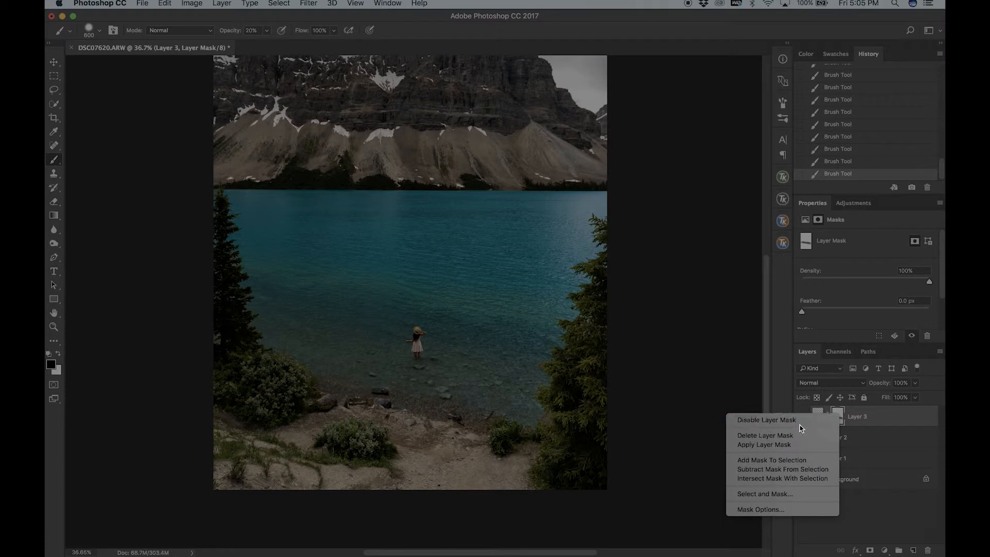
{"action": "left_click", "coordinate": [773, 419]}
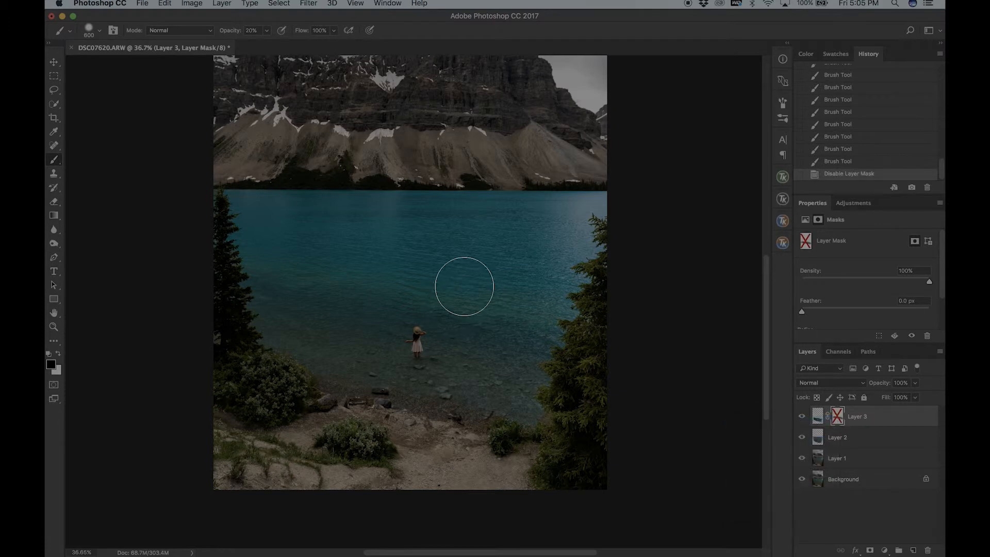
{"action": "right_click", "coordinate": [837, 420]}
{"action": "left_click", "coordinate": [837, 420]}
{"action": "right_click", "coordinate": [836, 420]}
{"action": "left_click", "coordinate": [818, 424]}
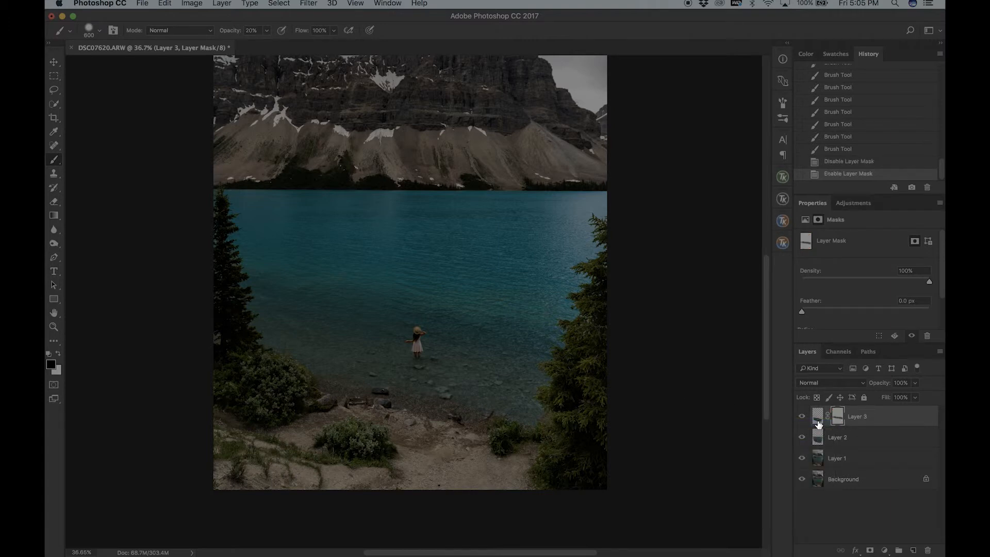
{"action": "scroll", "coordinate": [676, 415], "scroll_direction": "down", "scroll_amount": 2}
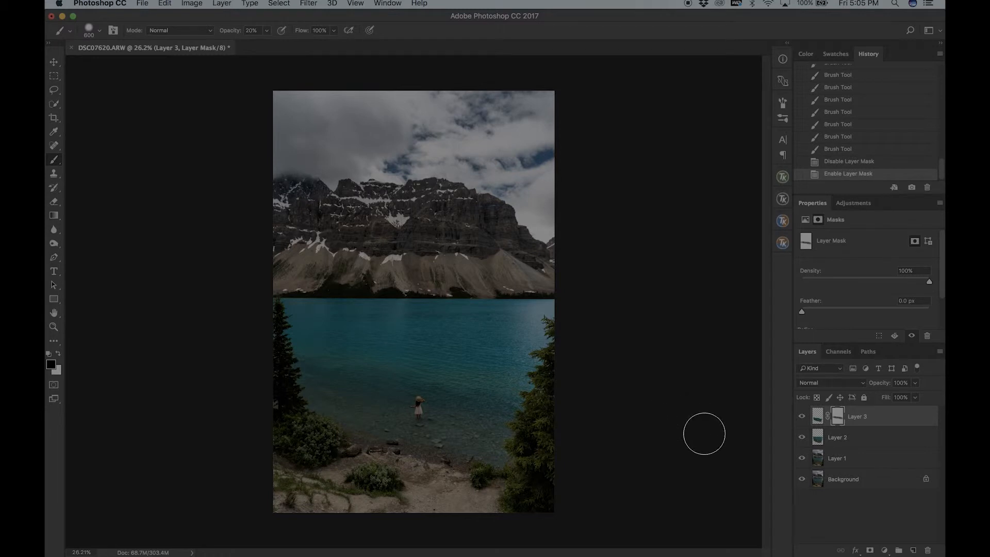
Stamp all visible layers into a new top layer, hide Layers 3, 2 and 1, and toggle the stamped layer to compare before and after
{"action": "key", "text": "v"}
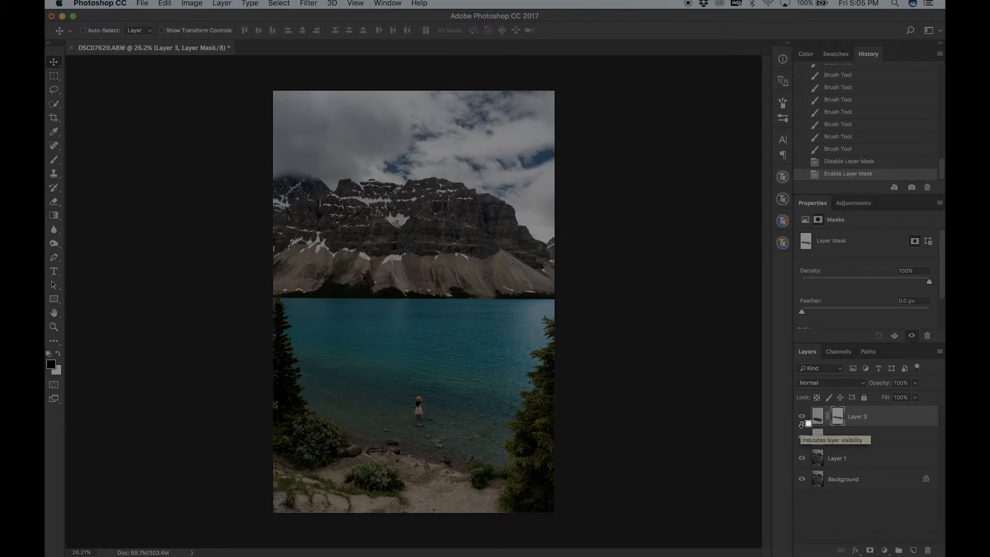
{"action": "key", "text": "super+alt+shift+e"}
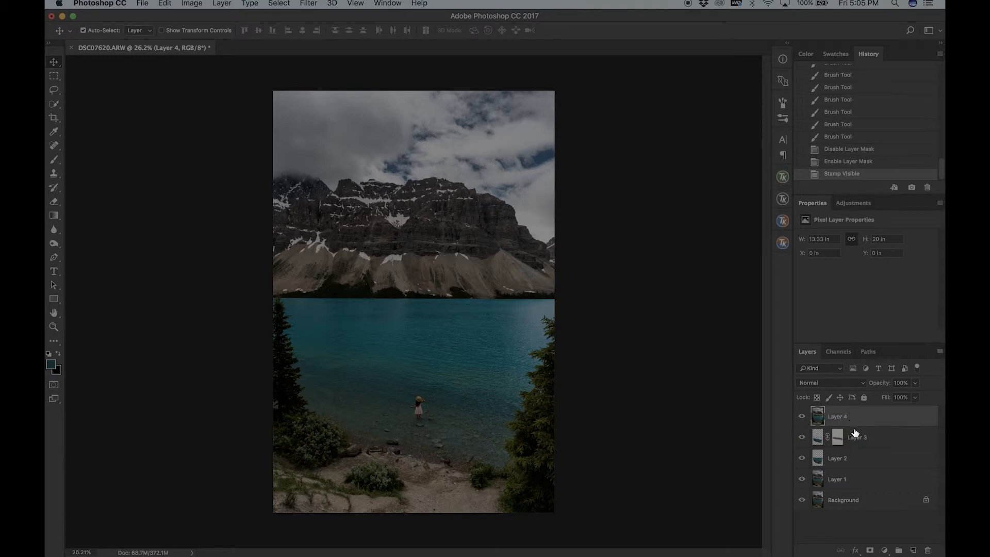
{"action": "left_click_drag", "start_coordinate": [801, 437], "coordinate": [801, 457]}
{"action": "left_click", "coordinate": [802, 479]}
{"action": "left_click", "coordinate": [805, 415]}
{"action": "left_click", "coordinate": [804, 416]}
{"action": "left_click", "coordinate": [805, 415]}
{"action": "left_click", "coordinate": [805, 416]}
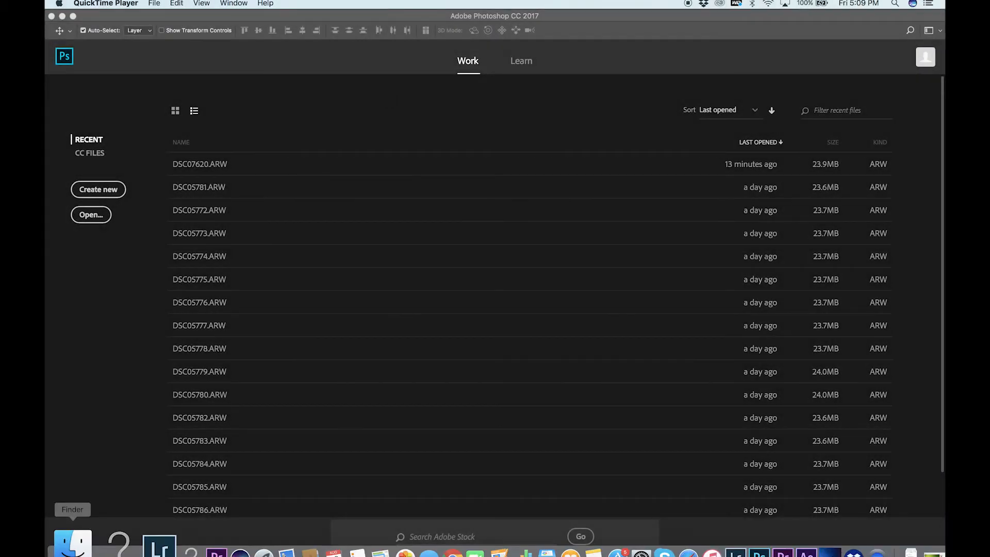
Switch to Finder and open DSC07797.ARW from the Bow Lake Road folder in Photoshop
{"action": "left_click", "coordinate": [76, 551]}
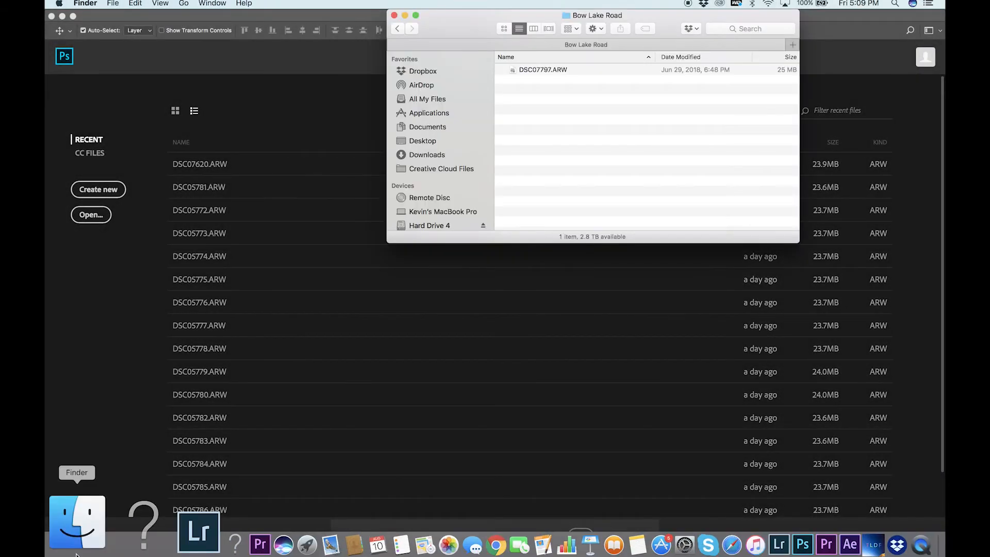
{"action": "left_click", "coordinate": [543, 71]}
{"action": "left_click_drag", "start_coordinate": [543, 70], "coordinate": [147, 176]}
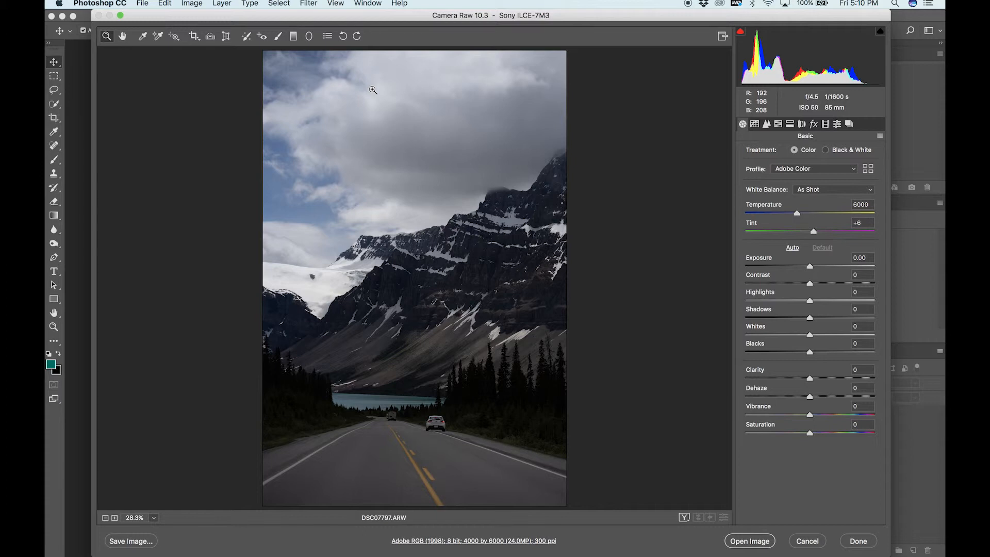
Set the raw photo's Exposure to +0.99, Highlights to -90, Shadows to +25, Whites to +21 and Blacks to -16
{"action": "left_click_drag", "start_coordinate": [808, 266], "coordinate": [820, 266]}
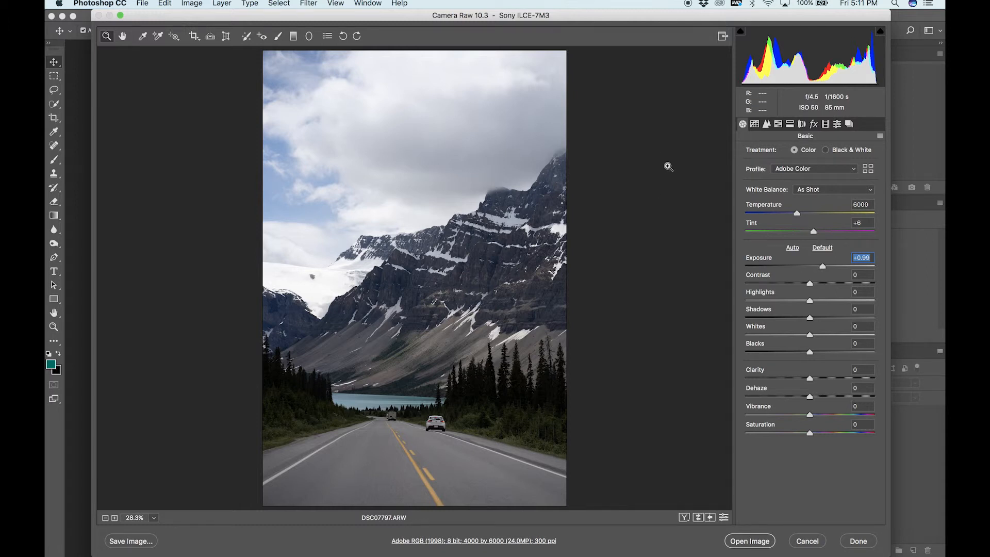
{"action": "left_click_drag", "start_coordinate": [772, 300], "coordinate": [824, 337]}
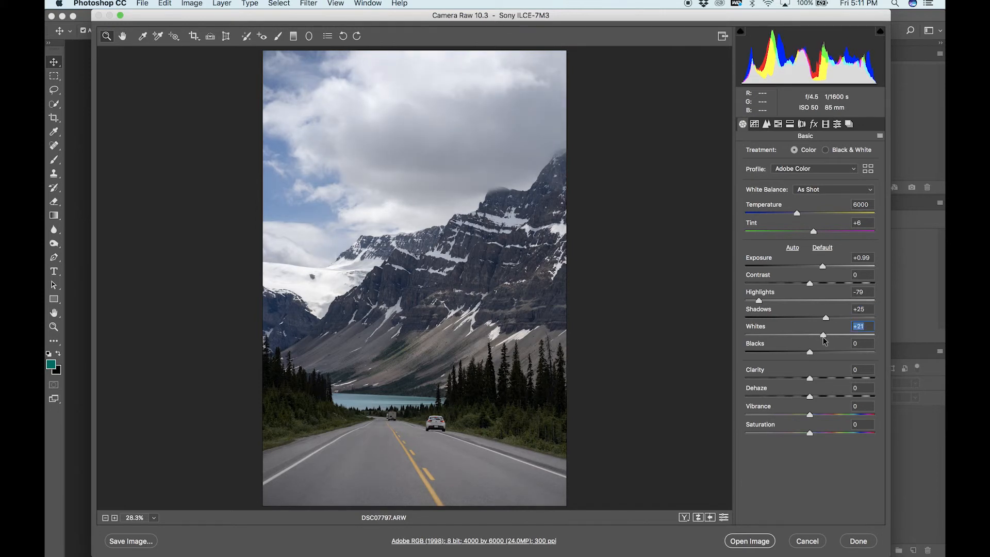
{"action": "left_click_drag", "start_coordinate": [758, 304], "coordinate": [752, 304]}
{"action": "left_click_drag", "start_coordinate": [810, 353], "coordinate": [801, 354]}
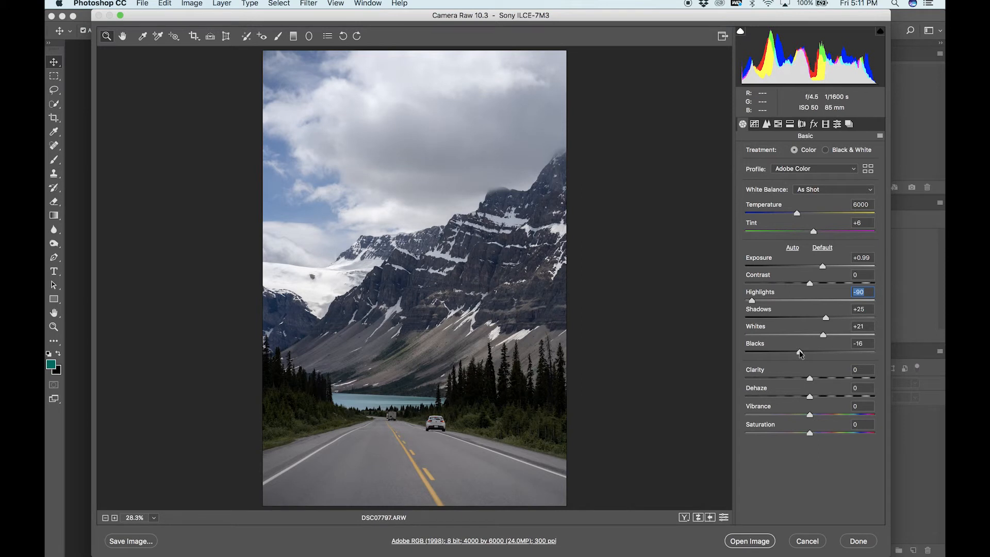
Set Vibrance to +27 and Temperature to 6250, and open the raw photo as an image
{"action": "left_click_drag", "start_coordinate": [810, 414], "coordinate": [827, 420]}
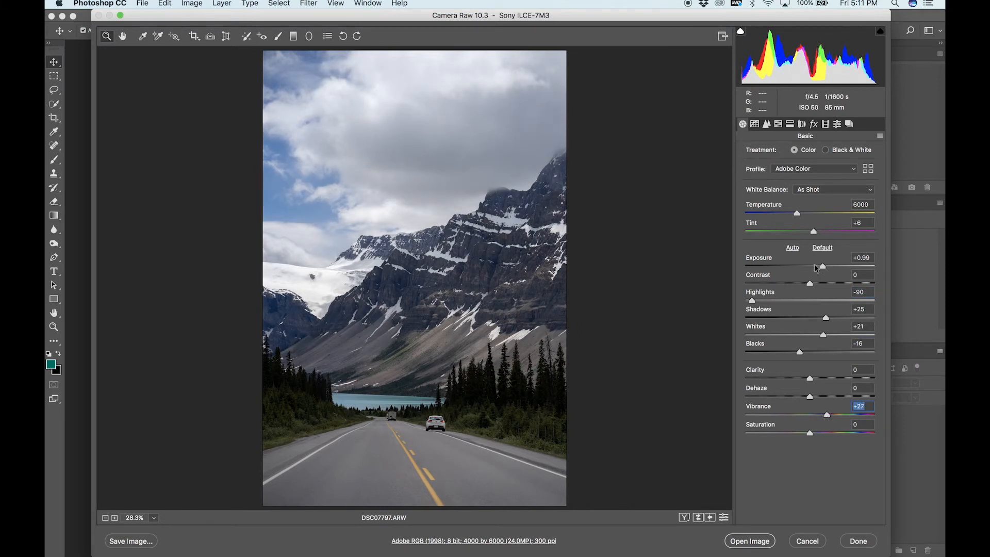
{"action": "left_click_drag", "start_coordinate": [796, 214], "coordinate": [799, 215]}
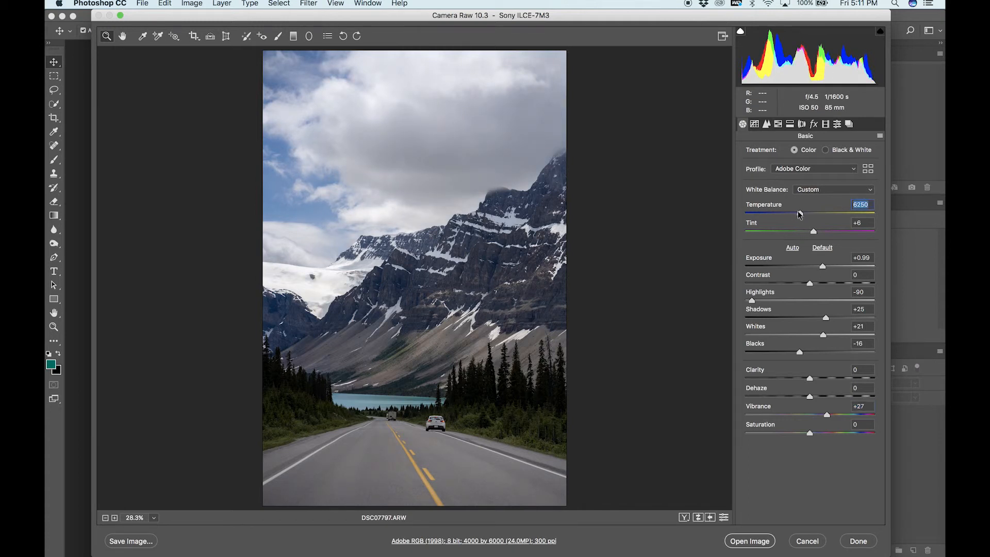
{"action": "left_click", "coordinate": [763, 539]}
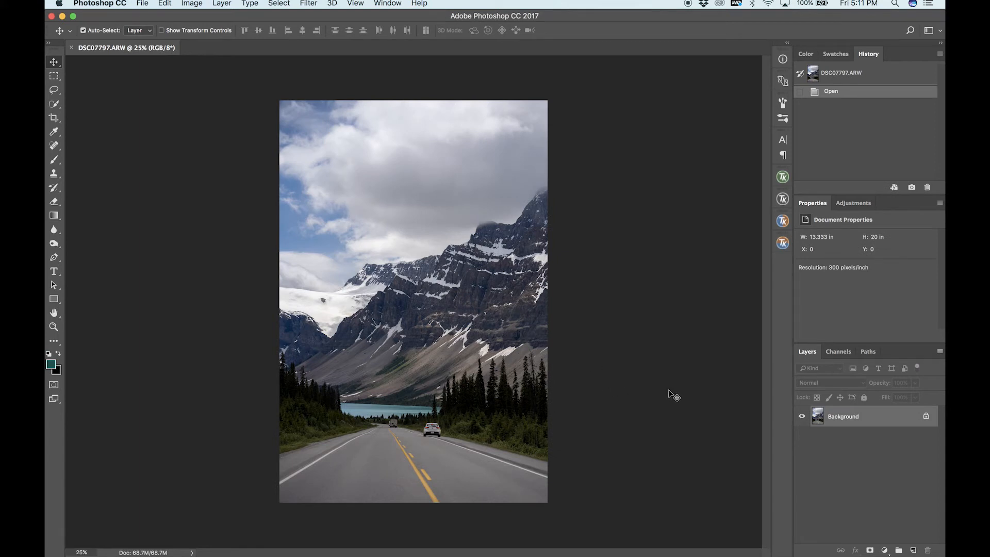
Duplicate the Background layer of the road photo
{"action": "key", "text": "super+j"}
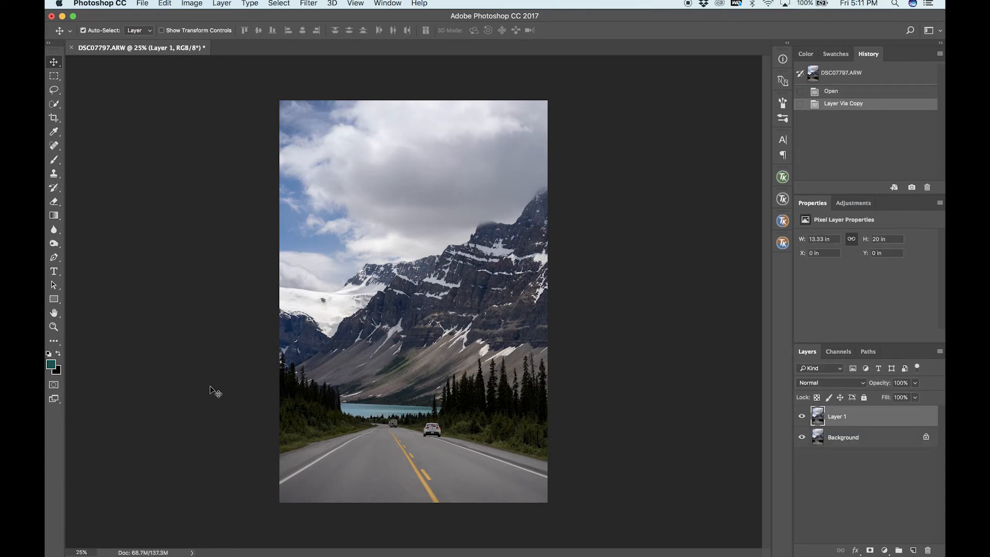
{"action": "key", "text": "super+0"}
{"action": "scroll", "coordinate": [210, 385], "scroll_direction": "up", "scroll_amount": 3}
{"action": "scroll", "coordinate": [209, 385], "scroll_direction": "down", "scroll_amount": 5}
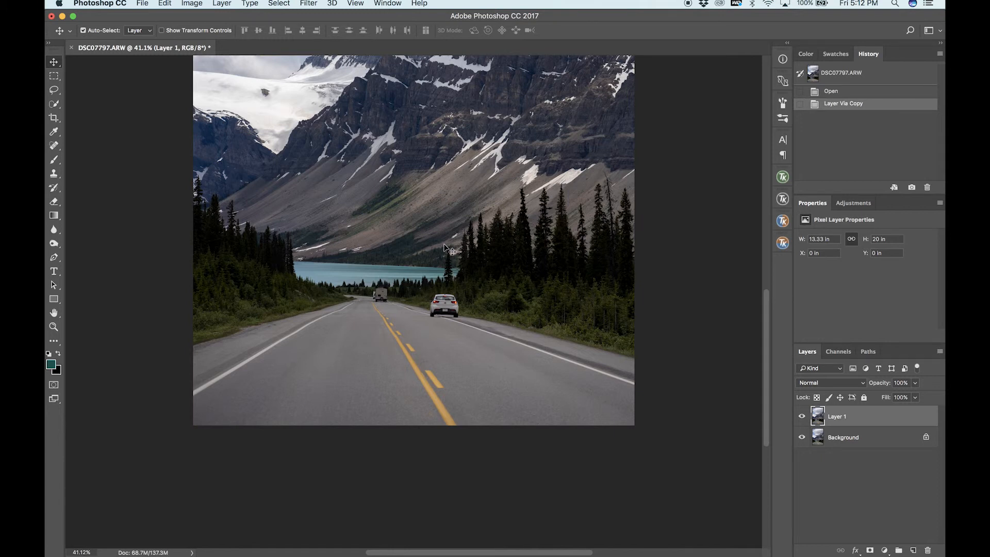
{"action": "key", "text": "super+0"}
Apply a Camera Raw Filter to the duplicated layer with Highlights -100, Temperature -22, Tint -23 and Vibrance +50
{"action": "left_click", "coordinate": [309, 3]}
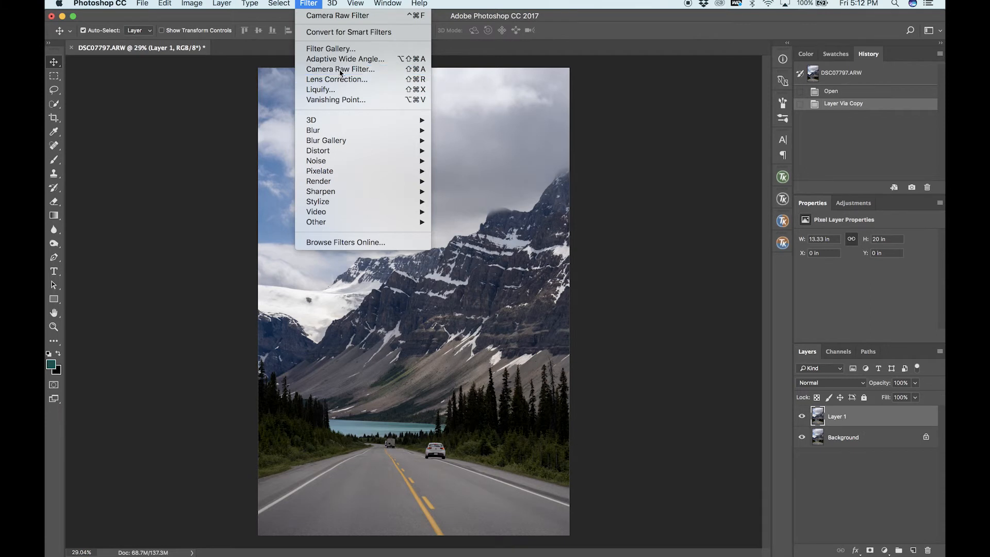
{"action": "left_click", "coordinate": [339, 69]}
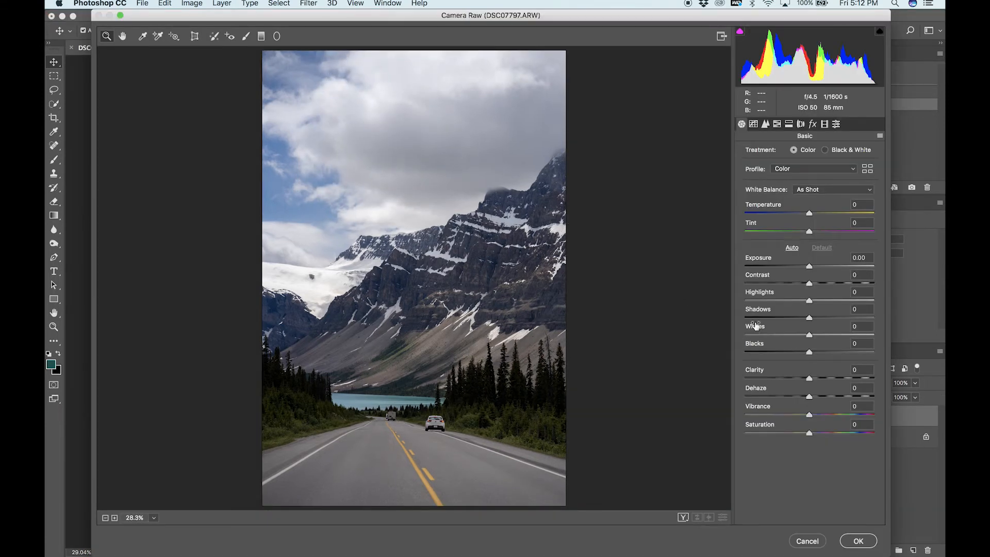
{"action": "left_click_drag", "start_coordinate": [788, 300], "coordinate": [723, 305]}
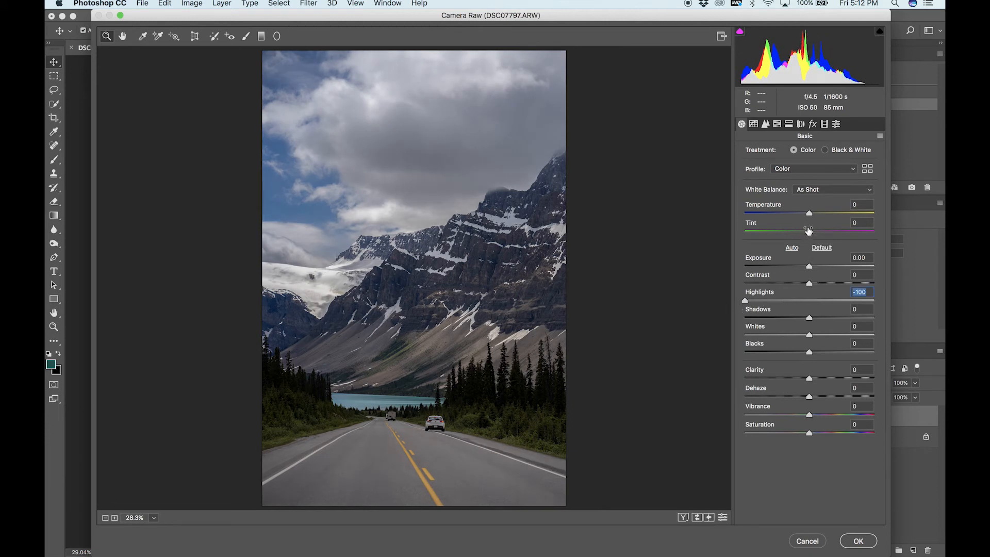
{"action": "left_click_drag", "start_coordinate": [809, 213], "coordinate": [794, 232]}
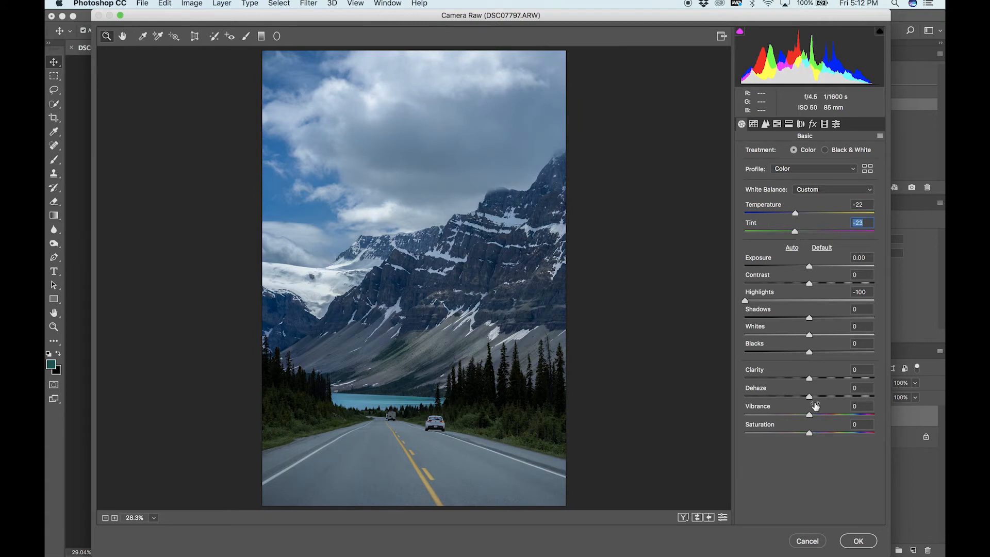
{"action": "left_click_drag", "start_coordinate": [827, 418], "coordinate": [842, 421]}
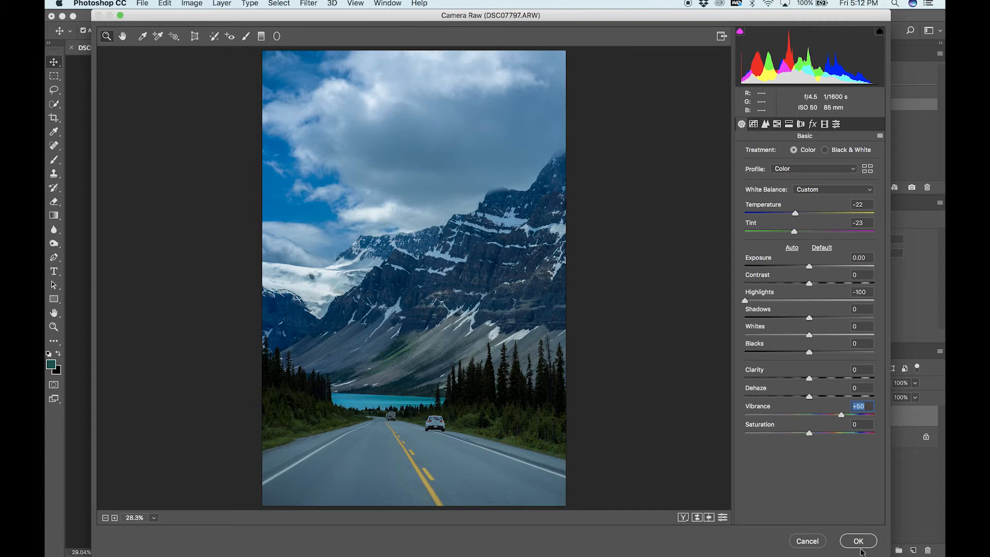
{"action": "left_click", "coordinate": [859, 540]}
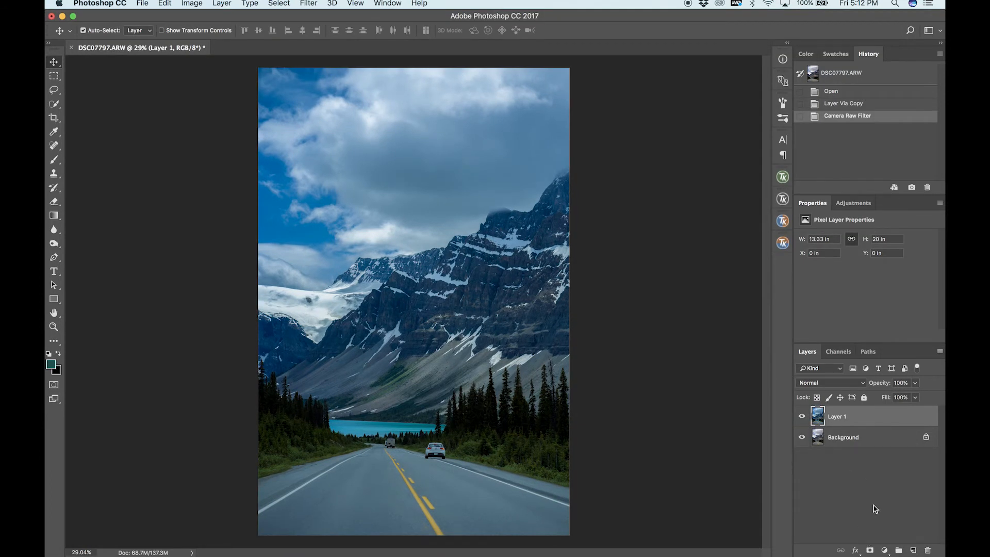
Add a layer mask to Layer 1 and invert it to black
{"action": "left_click", "coordinate": [870, 550]}
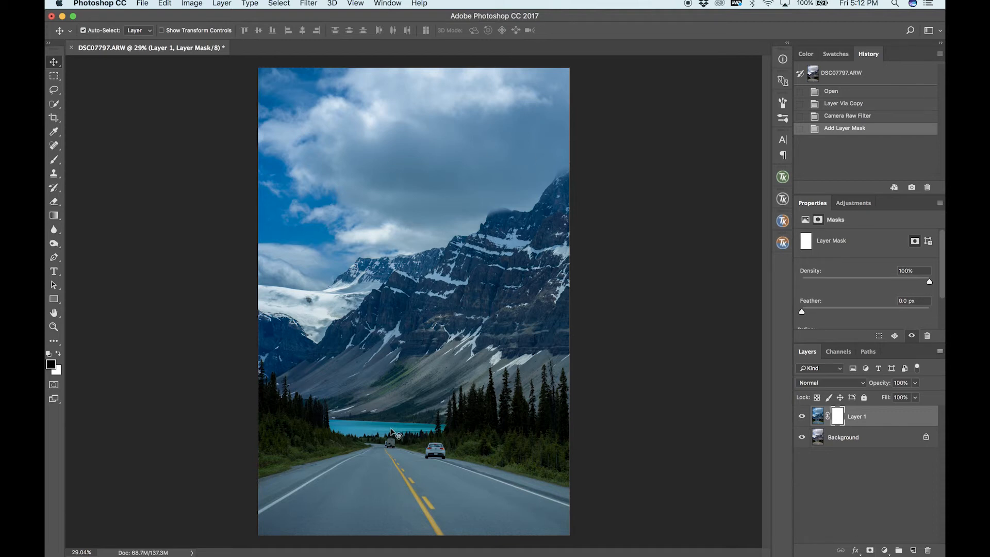
{"action": "scroll", "coordinate": [382, 356], "scroll_direction": "up", "scroll_amount": 2}
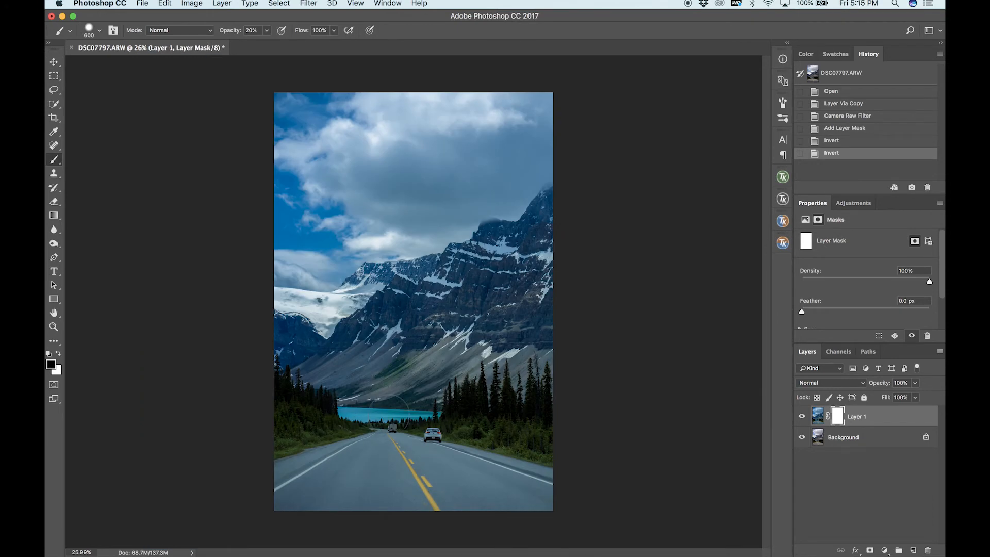
{"action": "key", "text": "ctrl+i"}
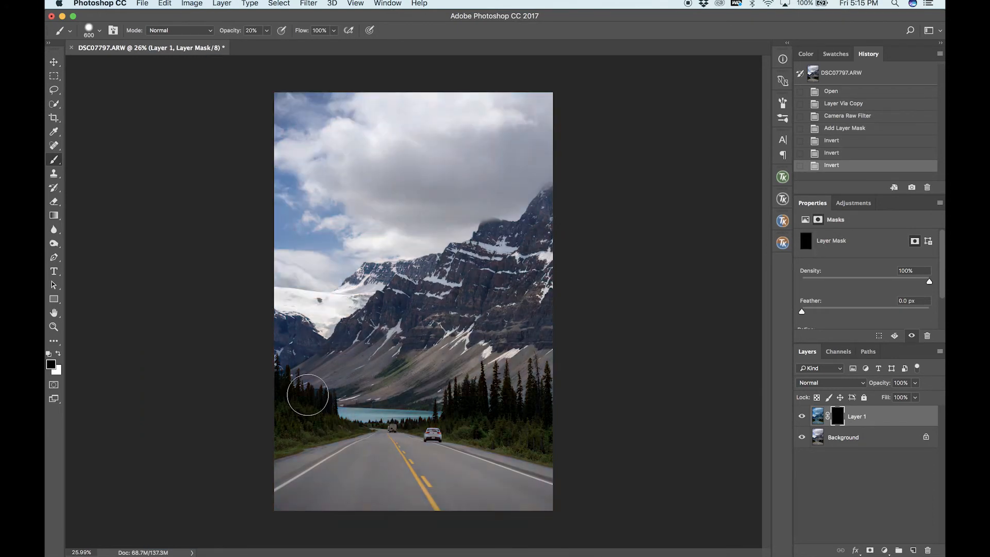
Make white the foreground colour for the Brush tool
{"action": "scroll", "coordinate": [308, 395], "scroll_direction": "up", "scroll_amount": 5}
{"action": "scroll", "coordinate": [308, 395], "scroll_direction": "up", "scroll_amount": 3}
{"action": "scroll", "coordinate": [307, 395], "scroll_direction": "down", "scroll_amount": 10}
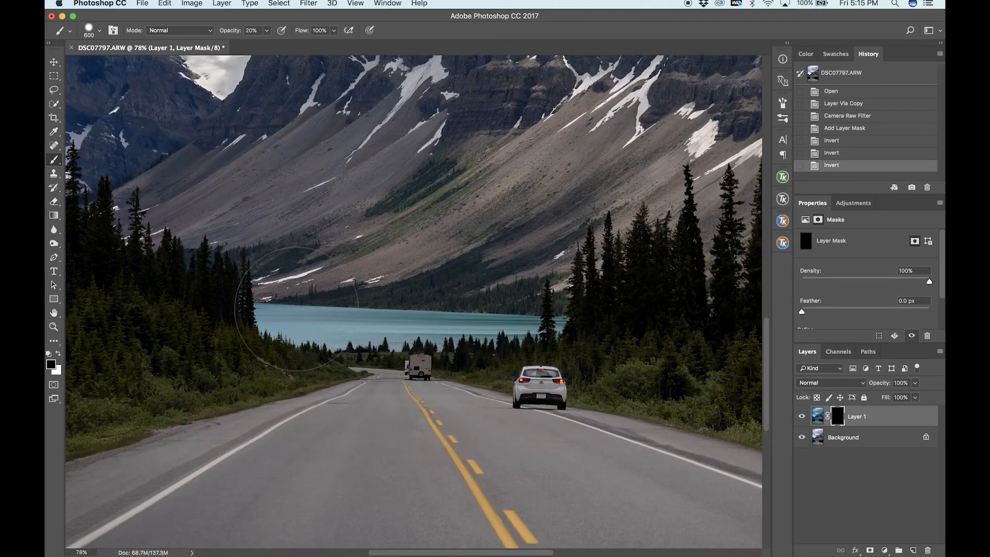
{"action": "scroll", "coordinate": [308, 394], "scroll_direction": "up", "scroll_amount": 3}
{"action": "scroll", "coordinate": [113, 315], "scroll_direction": "left", "scroll_amount": 5}
{"action": "left_click", "coordinate": [50, 364]}
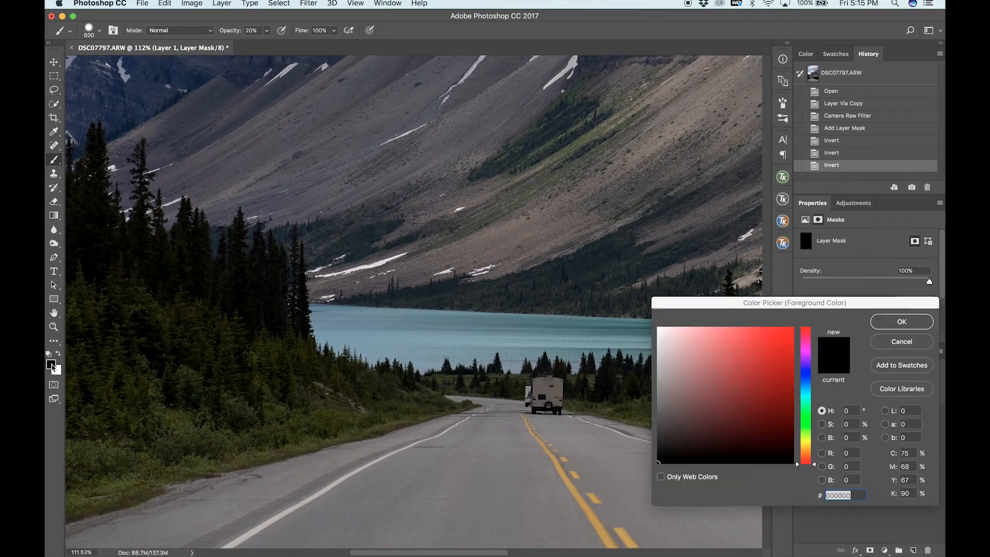
{"action": "left_click", "coordinate": [903, 344]}
{"action": "key", "text": "b"}
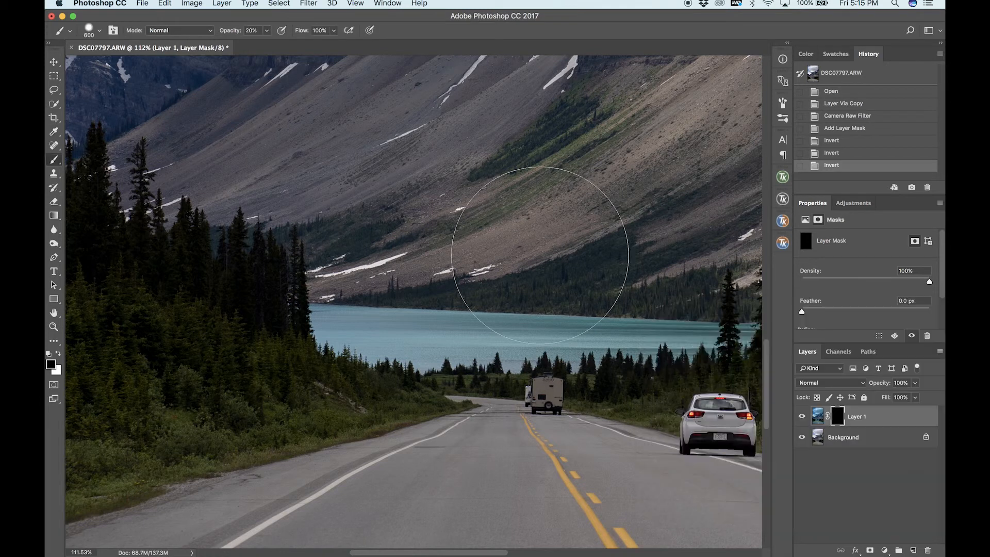
{"action": "left_click", "coordinate": [58, 353]}
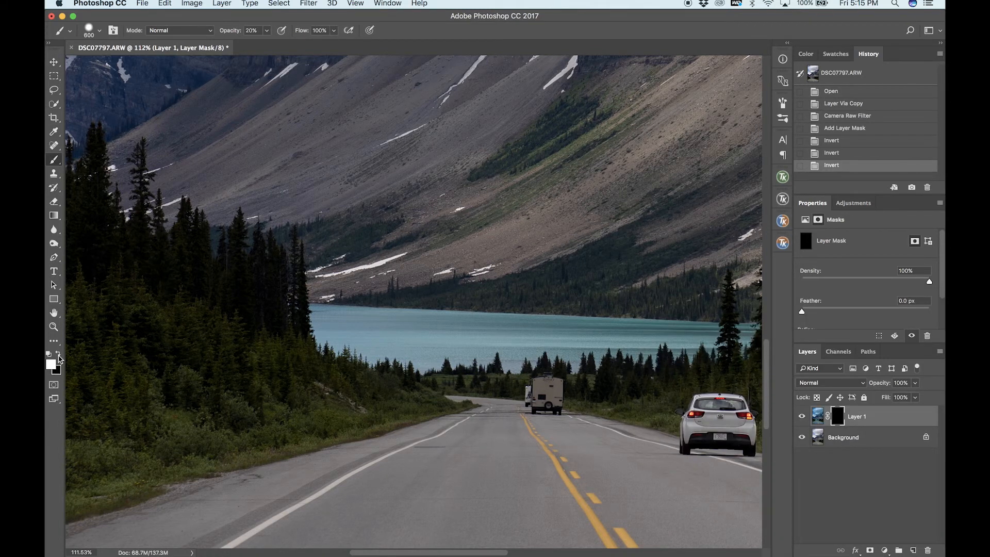
Reduce the brush size to 60
{"action": "key", "text": "bracketleft"}
{"action": "key", "text": "bracketleft"}
{"action": "key", "text": "bracketleft"}
{"action": "key", "text": "bracketleft"}
{"action": "key", "text": "bracketleft"}
{"action": "key", "text": "bracketleft"}
{"action": "key", "text": "bracketleft"}
{"action": "key", "text": "bracketleft"}
{"action": "key", "text": "bracketleft"}
{"action": "key", "text": "bracketleft"}
{"action": "key", "text": "bracketleft"}
{"action": "key", "text": "bracketleft"}
{"action": "key", "text": "bracketleft"}
Set the brush opacity to 75%, and try a stroke along the lake's far shore and undo it
{"action": "scroll", "coordinate": [524, 311], "scroll_direction": "up", "scroll_amount": 4}
{"action": "scroll", "coordinate": [525, 311], "scroll_direction": "right", "scroll_amount": 5}
{"action": "scroll", "coordinate": [524, 311], "scroll_direction": "down", "scroll_amount": 1}
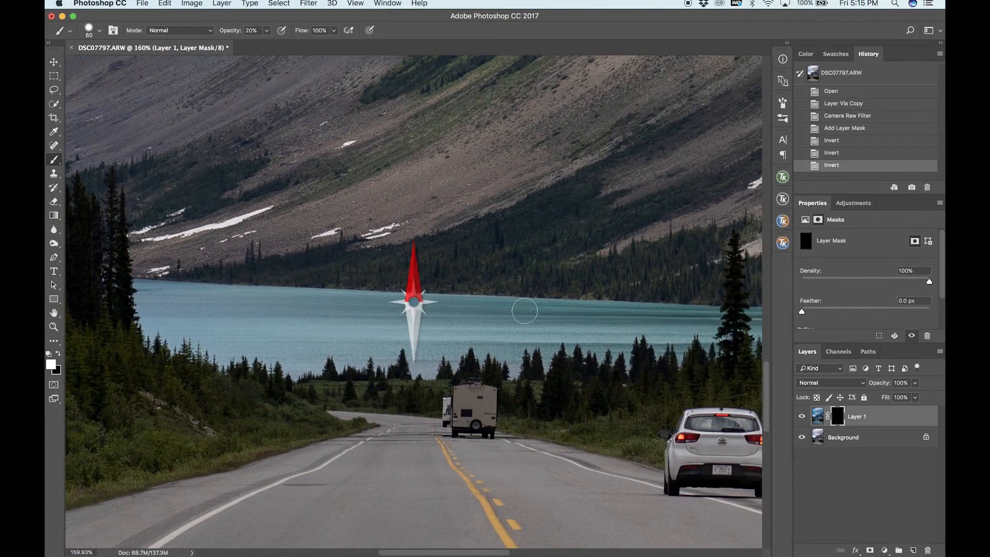
{"action": "scroll", "coordinate": [466, 312], "scroll_direction": "right", "scroll_amount": 4}
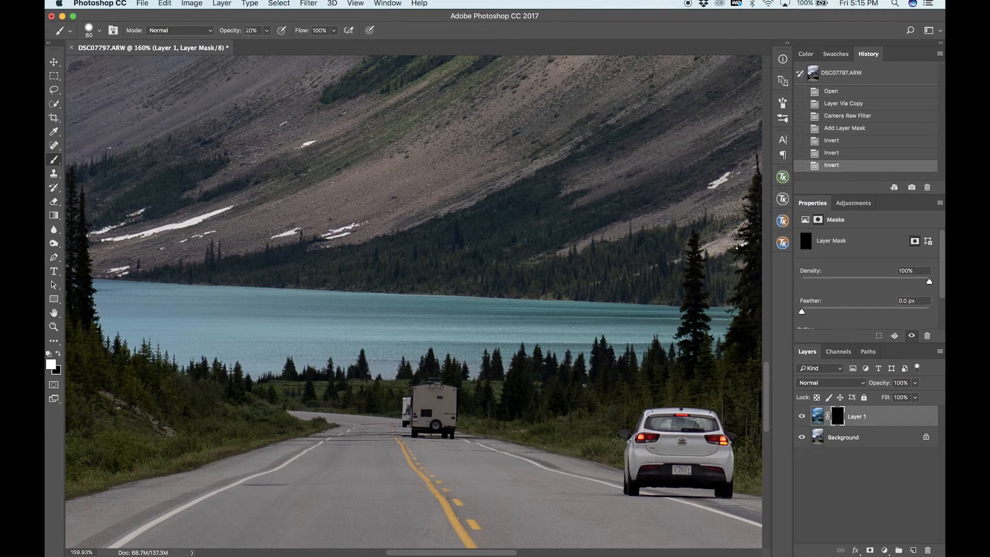
{"action": "left_click_drag", "start_coordinate": [242, 35], "coordinate": [255, 40]}
{"action": "left_click", "coordinate": [240, 32]}
{"action": "type", "text": "75"}
{"action": "key", "text": "Return"}
{"action": "left_click_drag", "start_coordinate": [133, 296], "coordinate": [195, 298]}
{"action": "key", "text": "super+z"}
Select the soft round brush with 0% hardness, and test a single dab on the lake and undo it
{"action": "left_click", "coordinate": [96, 29]}
{"action": "left_click", "coordinate": [66, 133]}
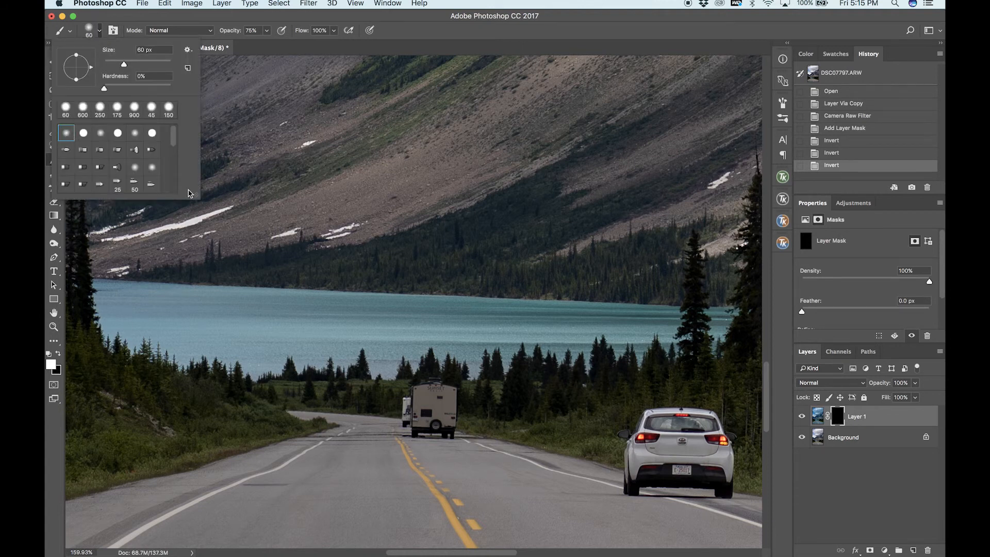
{"action": "left_click", "coordinate": [156, 305]}
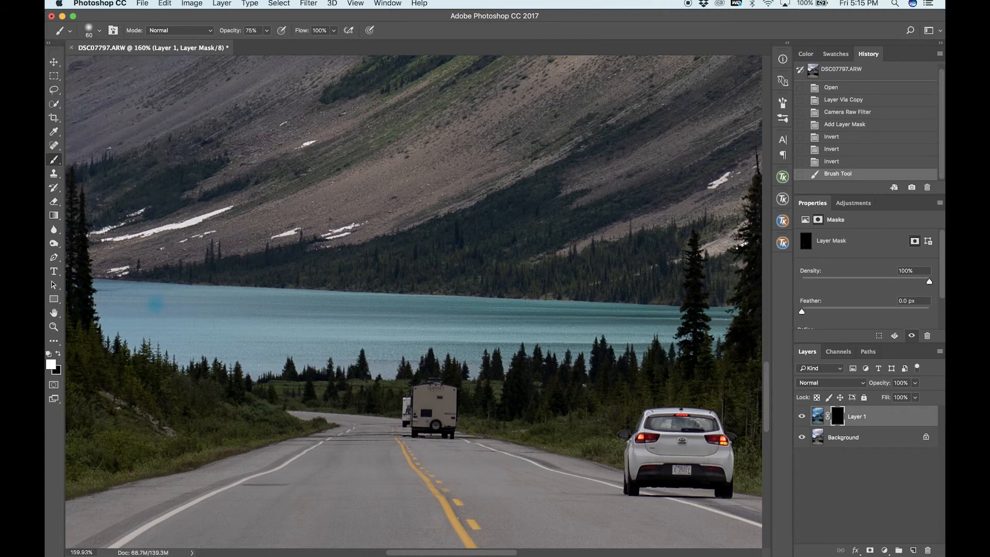
{"action": "key", "text": "super+z"}
Enlarge the brush to 100 and paint white on Layer 1's mask across the middle of the lake
{"action": "key", "text": "bracketright"}
{"action": "key", "text": "bracketright"}
{"action": "key", "text": "bracketright"}
{"action": "key", "text": "bracketright"}
{"action": "left_click", "coordinate": [190, 321]}
{"action": "left_click_drag", "start_coordinate": [189, 322], "coordinate": [348, 327]}
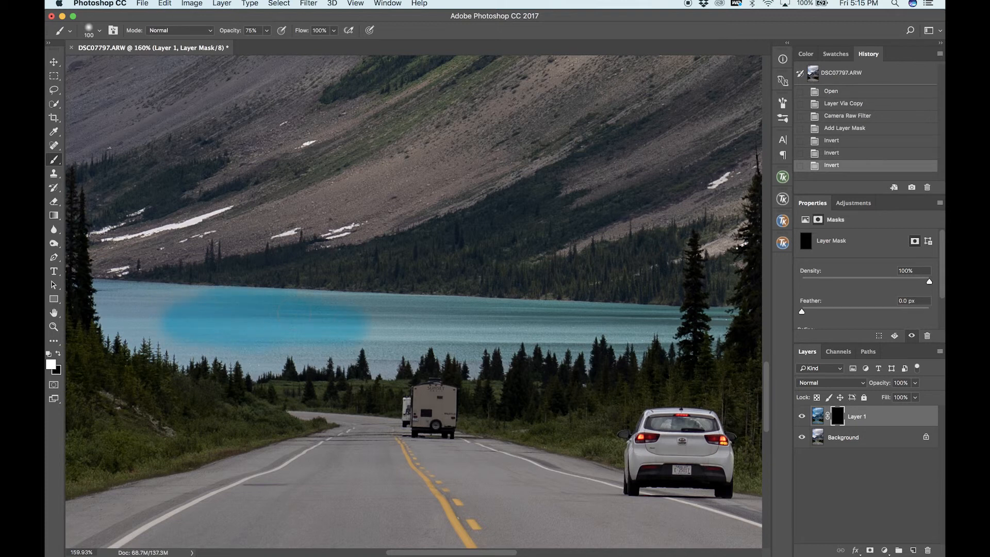
{"action": "mouse_move", "coordinate": [373, 308]}
{"action": "left_mouse_down"}
{"action": "mouse_move", "coordinate": [411, 311]}
{"action": "mouse_move", "coordinate": [292, 307]}
{"action": "mouse_move", "coordinate": [660, 321]}
{"action": "left_mouse_up"}
{"action": "left_click_drag", "start_coordinate": [165, 315], "coordinate": [119, 298]}
Reduce the brush to 60 and paint the mask over the lake's left end and the water above the near treeline
{"action": "key", "text": "bracketleft"}
{"action": "key", "text": "bracketleft"}
{"action": "key", "text": "bracketleft"}
{"action": "key", "text": "bracketleft"}
{"action": "scroll", "coordinate": [119, 298], "scroll_direction": "up", "scroll_amount": 3}
{"action": "scroll", "coordinate": [119, 297], "scroll_direction": "left", "scroll_amount": 5}
{"action": "mouse_move", "coordinate": [241, 281]}
{"action": "left_mouse_down"}
{"action": "mouse_move", "coordinate": [240, 337]}
{"action": "mouse_move", "coordinate": [227, 320]}
{"action": "mouse_move", "coordinate": [266, 337]}
{"action": "mouse_move", "coordinate": [279, 329]}
{"action": "mouse_move", "coordinate": [265, 366]}
{"action": "mouse_move", "coordinate": [265, 339]}
{"action": "mouse_move", "coordinate": [239, 345]}
{"action": "mouse_move", "coordinate": [232, 335]}
{"action": "mouse_move", "coordinate": [229, 354]}
{"action": "mouse_move", "coordinate": [206, 279]}
{"action": "left_mouse_up"}
{"action": "mouse_move", "coordinate": [300, 356]}
{"action": "left_mouse_down"}
{"action": "mouse_move", "coordinate": [308, 351]}
{"action": "mouse_move", "coordinate": [333, 373]}
{"action": "mouse_move", "coordinate": [348, 358]}
{"action": "mouse_move", "coordinate": [401, 378]}
{"action": "mouse_move", "coordinate": [426, 371]}
{"action": "mouse_move", "coordinate": [428, 388]}
{"action": "mouse_move", "coordinate": [420, 386]}
{"action": "mouse_move", "coordinate": [477, 385]}
{"action": "left_mouse_up"}
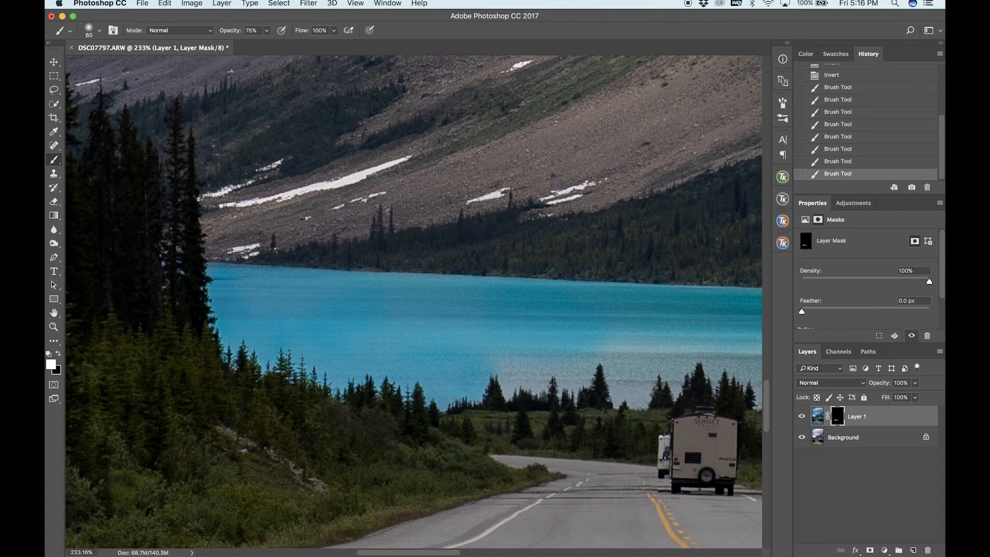
Continue painting the mask white along the near shore, covering the pale water above the trees behind the camper
{"action": "scroll", "coordinate": [413, 302], "scroll_direction": "right", "scroll_amount": 5}
{"action": "left_click_drag", "start_coordinate": [400, 378], "coordinate": [361, 371]}
{"action": "left_click_drag", "start_coordinate": [425, 372], "coordinate": [436, 370]}
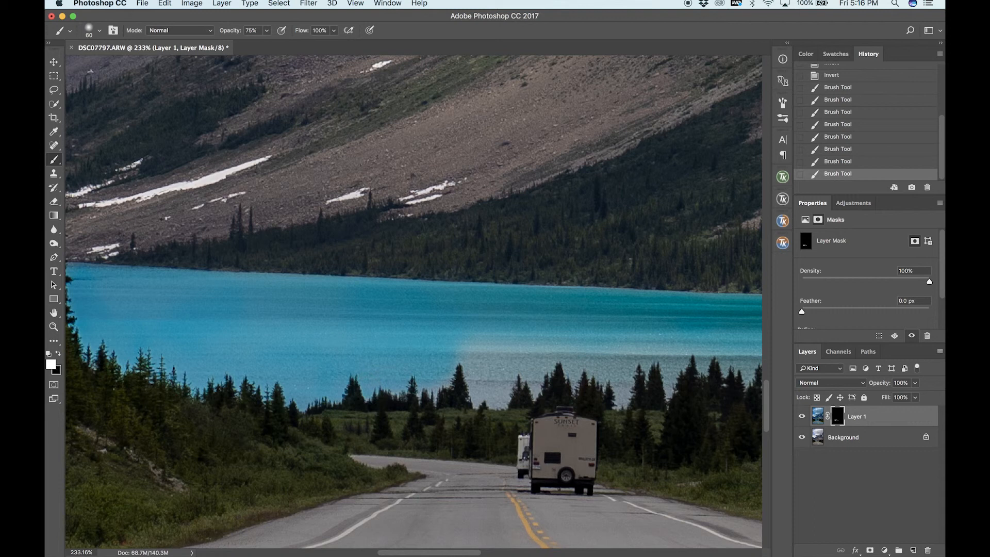
{"action": "left_click_drag", "start_coordinate": [399, 393], "coordinate": [445, 394]}
{"action": "left_click_drag", "start_coordinate": [467, 352], "coordinate": [598, 354]}
{"action": "scroll", "coordinate": [511, 318], "scroll_direction": "right", "scroll_amount": 5}
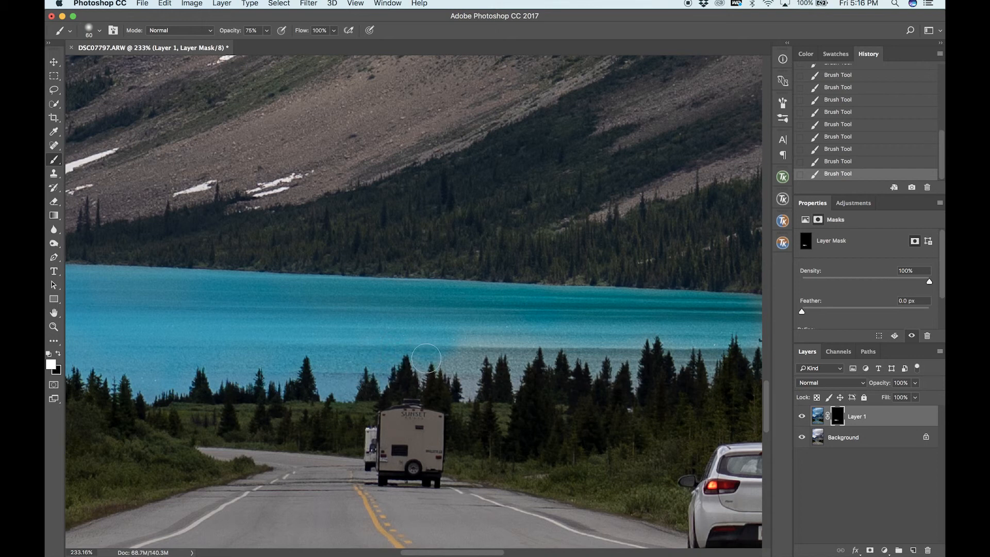
{"action": "mouse_move", "coordinate": [424, 349]}
{"action": "left_mouse_down"}
{"action": "mouse_move", "coordinate": [450, 367]}
{"action": "mouse_move", "coordinate": [495, 336]}
{"action": "mouse_move", "coordinate": [517, 340]}
{"action": "left_mouse_up"}
Shrink the brush to about 25 to 30 and reveal the remaining water above the treetops towards the lake's right end
{"action": "key", "text": "bracketleft"}
{"action": "key", "text": "bracketleft"}
{"action": "key", "text": "bracketleft"}
{"action": "key", "text": "bracketleft"}
{"action": "key", "text": "bracketleft"}
{"action": "key", "text": "bracketleft"}
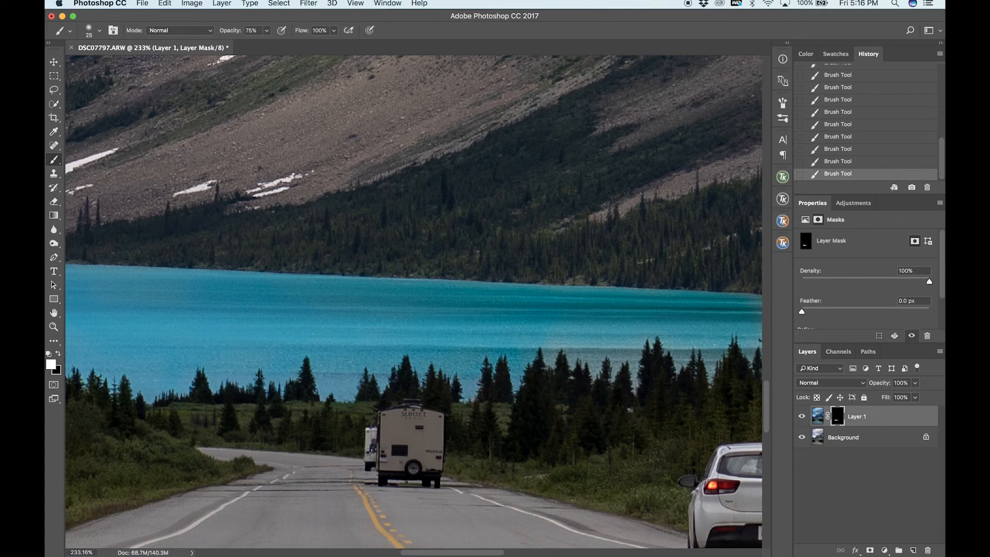
{"action": "scroll", "coordinate": [457, 361], "scroll_direction": "right", "scroll_amount": 4}
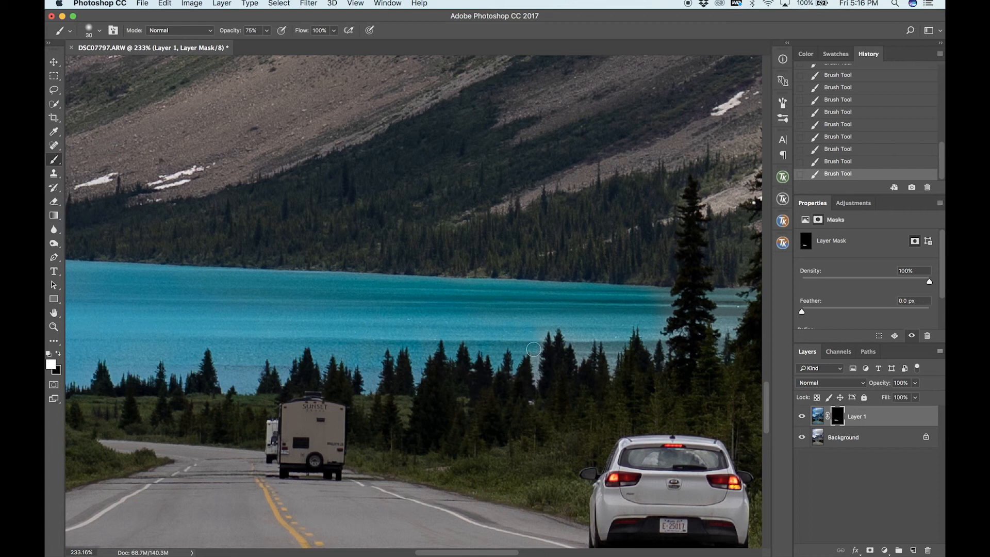
Paint the mask around the tall tree at the lake's right end with brush sizes 15 and 25
{"action": "key", "text": "bracketleft"}
{"action": "key", "text": "bracketleft"}
{"action": "scroll", "coordinate": [473, 369], "scroll_direction": "right", "scroll_amount": 2}
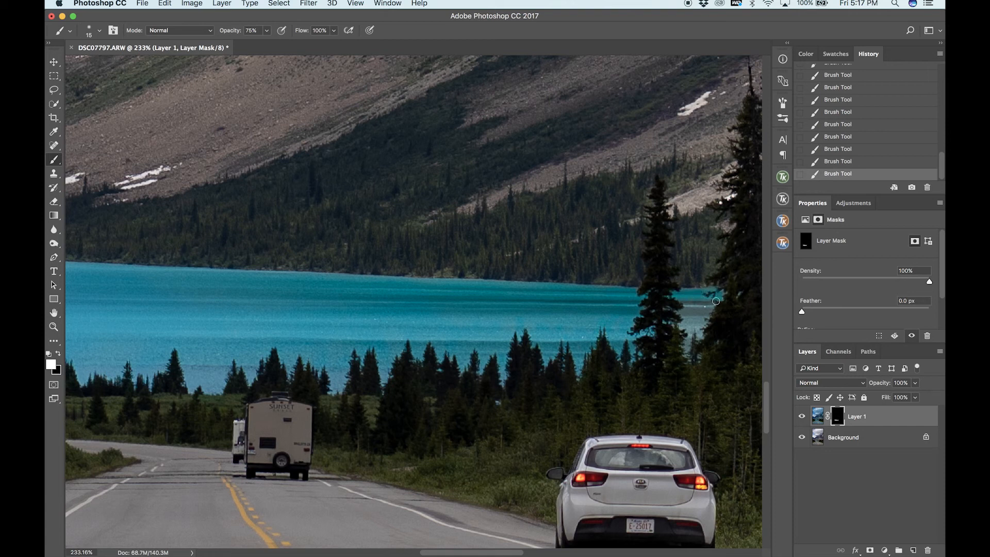
{"action": "key", "text": "bracketright"}
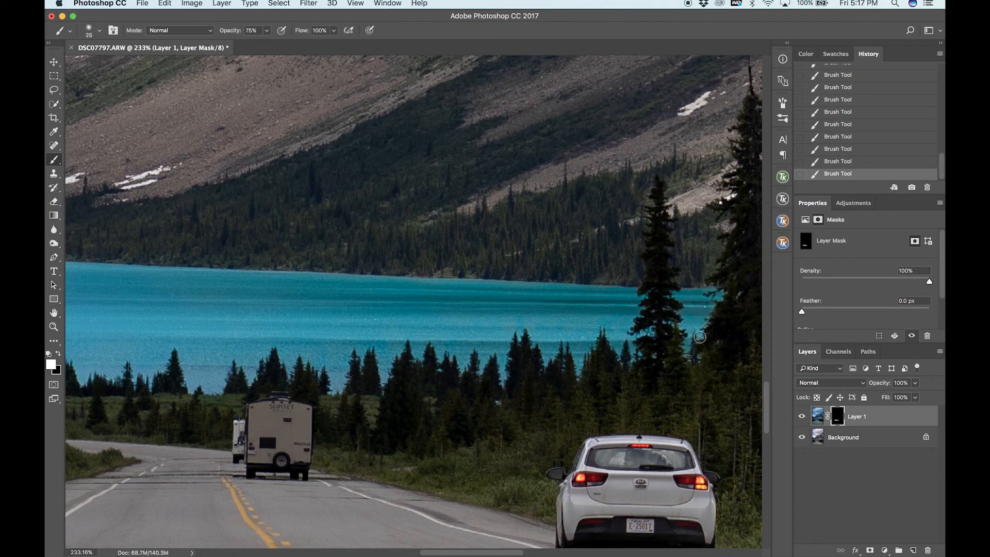
View the whole photo and toggle Layer 1's visibility to compare the lake before and after
{"action": "scroll", "coordinate": [409, 304], "scroll_direction": "down", "scroll_amount": 12}
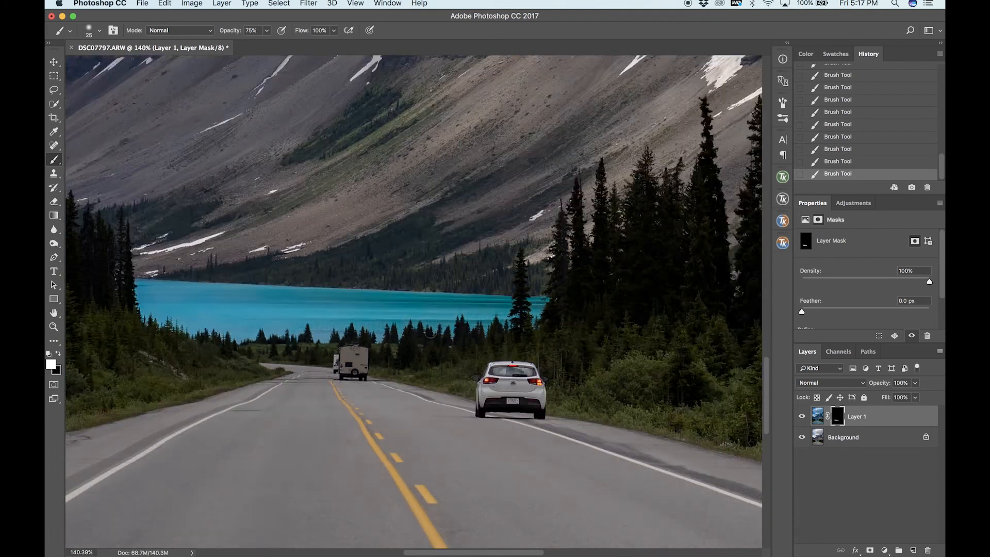
{"action": "scroll", "coordinate": [409, 303], "scroll_direction": "down", "scroll_amount": 3}
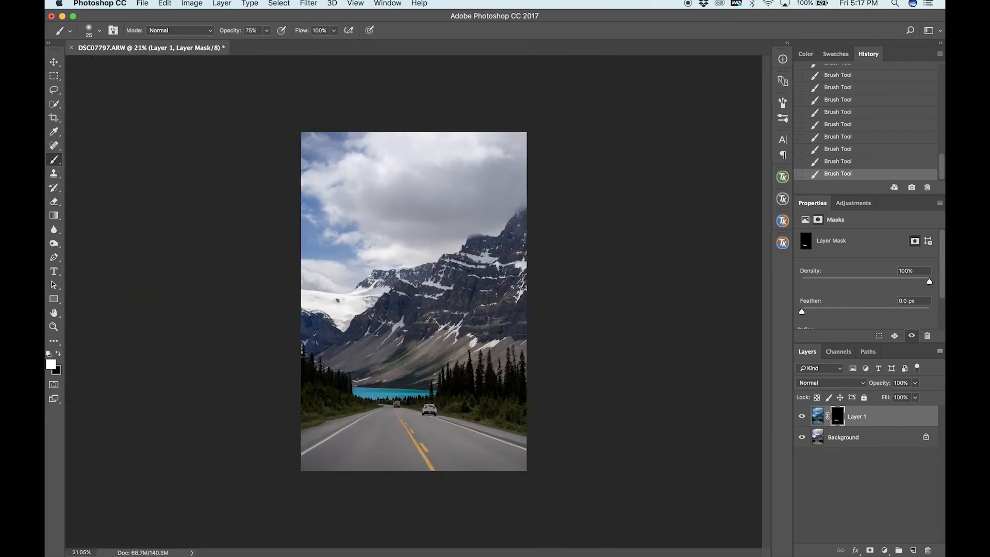
{"action": "left_click", "coordinate": [801, 416]}
{"action": "left_click", "coordinate": [799, 416]}
{"action": "left_click", "coordinate": [798, 416]}
{"action": "left_click", "coordinate": [800, 416]}
Enlarge the brush to 125 and paint a white mask stroke on the mountain slope above the lake
{"action": "scroll", "coordinate": [414, 302], "scroll_direction": "up", "scroll_amount": 7}
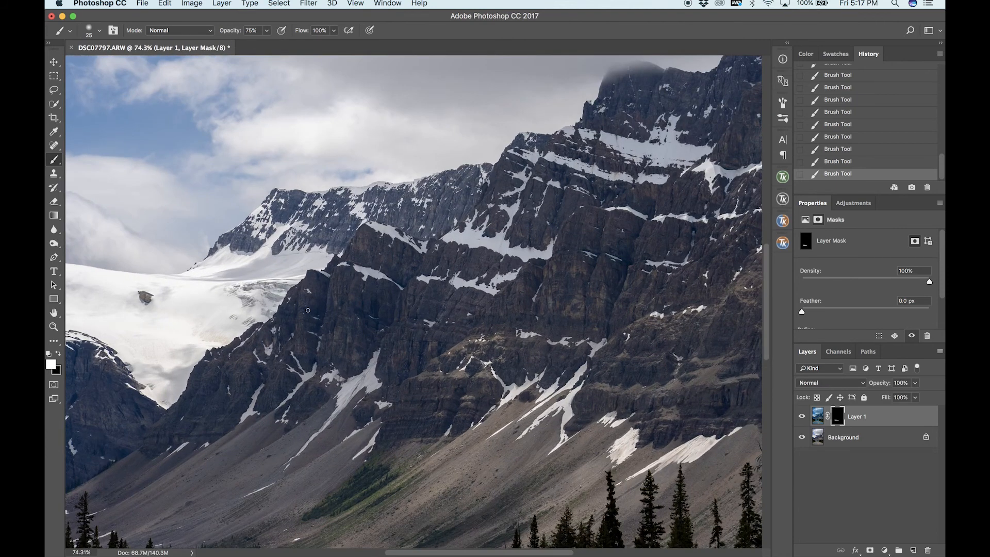
{"action": "scroll", "coordinate": [308, 310], "scroll_direction": "down", "scroll_amount": 10}
{"action": "scroll", "coordinate": [365, 432], "scroll_direction": "up", "scroll_amount": 5}
{"action": "key", "text": "bracketright"}
{"action": "key", "text": "bracketright"}
{"action": "key", "text": "bracketright"}
{"action": "key", "text": "bracketright"}
{"action": "key", "text": "bracketright"}
{"action": "key", "text": "bracketright"}
{"action": "key", "text": "bracketright"}
{"action": "key", "text": "bracketright"}
{"action": "key", "text": "bracketright"}
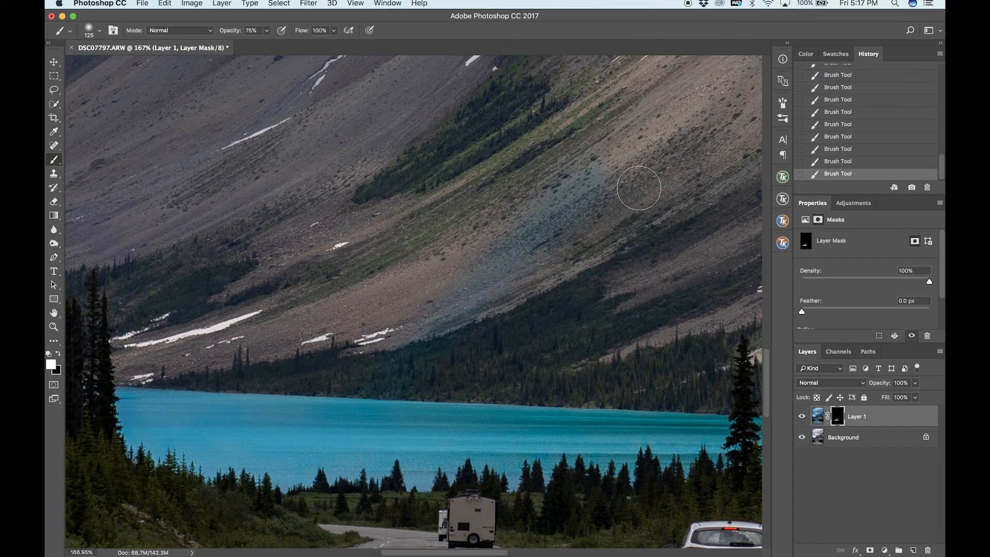
Switch to black and, with a size 200 brush, paint out the blue-tinted stroke on the mountain slope
{"action": "key", "text": "x"}
{"action": "key", "text": "bracketright"}
{"action": "key", "text": "bracketright"}
{"action": "key", "text": "bracketright"}
{"action": "mouse_move", "coordinate": [607, 165]}
{"action": "left_mouse_down"}
{"action": "mouse_move", "coordinate": [593, 183]}
{"action": "mouse_move", "coordinate": [629, 182]}
{"action": "mouse_move", "coordinate": [541, 194]}
{"action": "mouse_move", "coordinate": [551, 164]}
{"action": "mouse_move", "coordinate": [499, 245]}
{"action": "mouse_move", "coordinate": [452, 256]}
{"action": "mouse_move", "coordinate": [487, 289]}
{"action": "mouse_move", "coordinate": [541, 303]}
{"action": "mouse_move", "coordinate": [478, 336]}
{"action": "mouse_move", "coordinate": [317, 348]}
{"action": "mouse_move", "coordinate": [421, 364]}
{"action": "mouse_move", "coordinate": [471, 333]}
{"action": "left_mouse_up"}
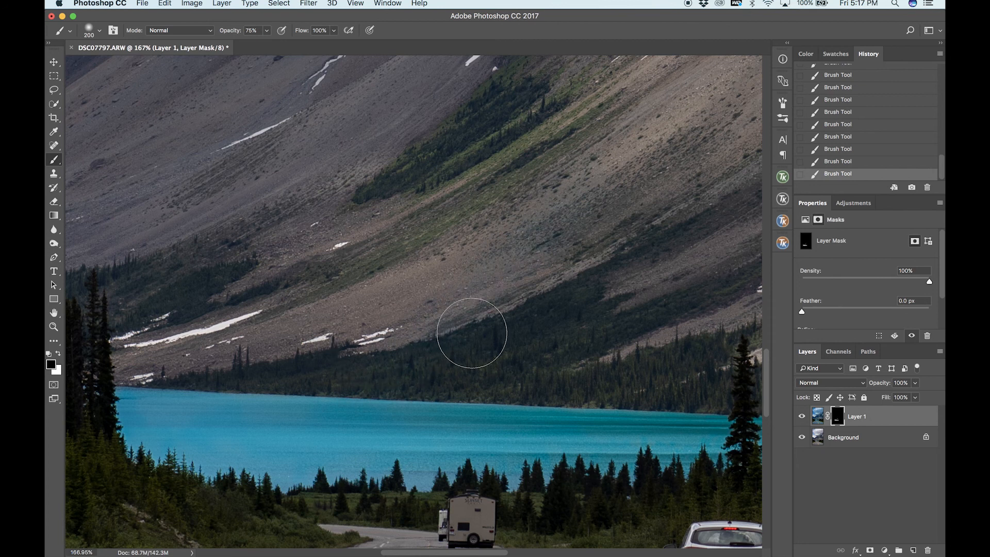
Examine the masked lake edges close up and in the whole photo, comparing with Layer 1 hidden and shown
{"action": "scroll", "coordinate": [472, 333], "scroll_direction": "down", "scroll_amount": 6}
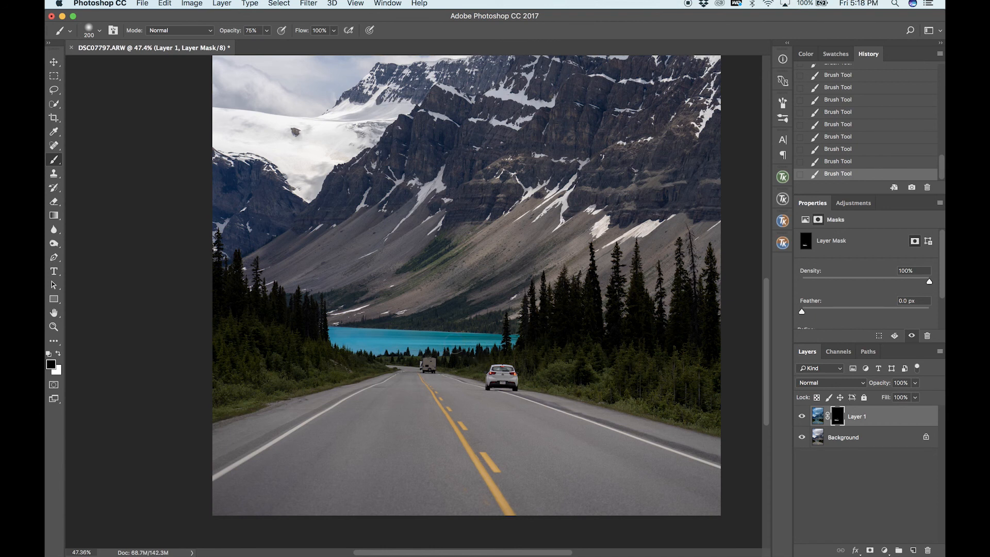
{"action": "scroll", "coordinate": [67, 279], "scroll_direction": "up", "scroll_amount": 3}
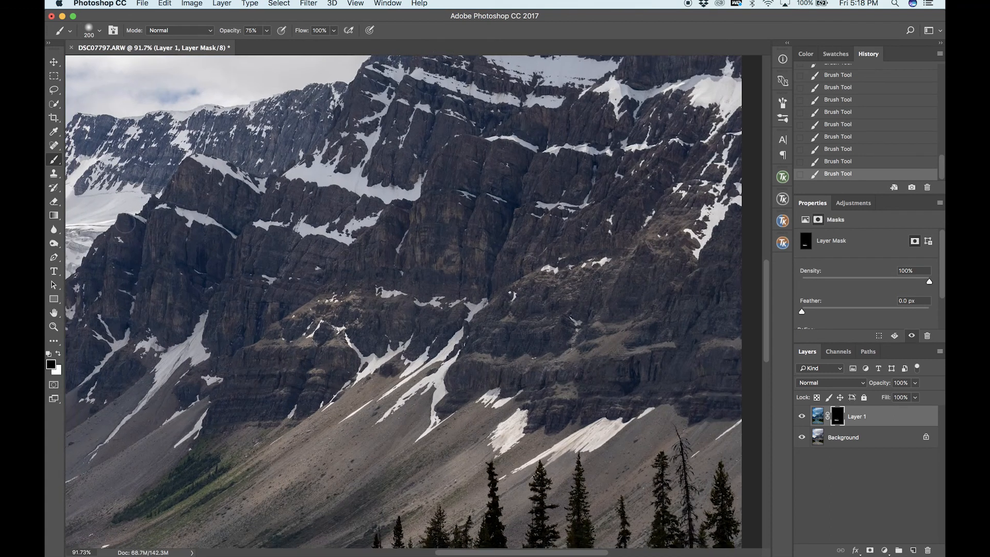
{"action": "scroll", "coordinate": [125, 224], "scroll_direction": "down", "scroll_amount": 5}
{"action": "scroll", "coordinate": [319, 180], "scroll_direction": "up", "scroll_amount": 3}
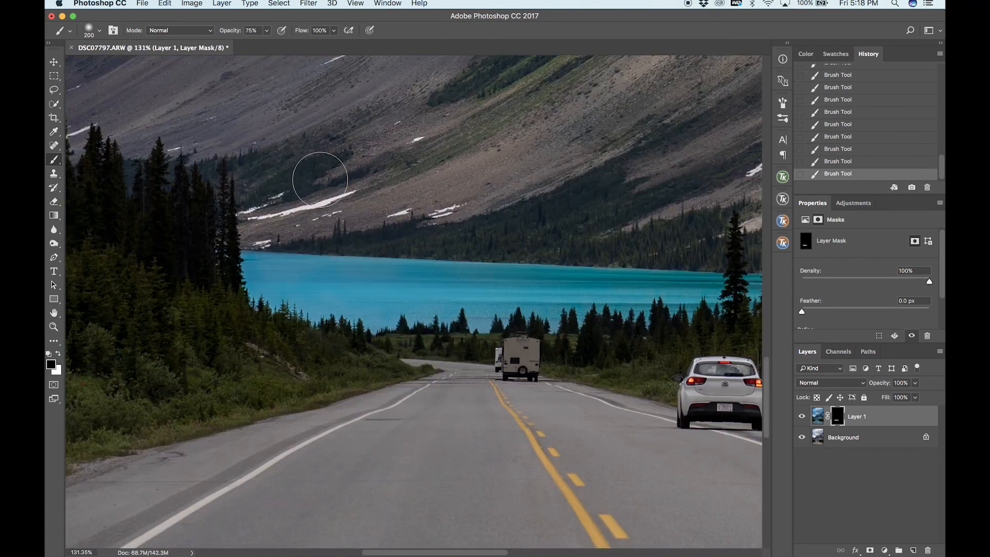
{"action": "scroll", "coordinate": [320, 179], "scroll_direction": "right", "scroll_amount": 3}
{"action": "left_click", "coordinate": [802, 417]}
{"action": "left_click", "coordinate": [801, 417]}
{"action": "scroll", "coordinate": [442, 247], "scroll_direction": "down", "scroll_amount": 4}
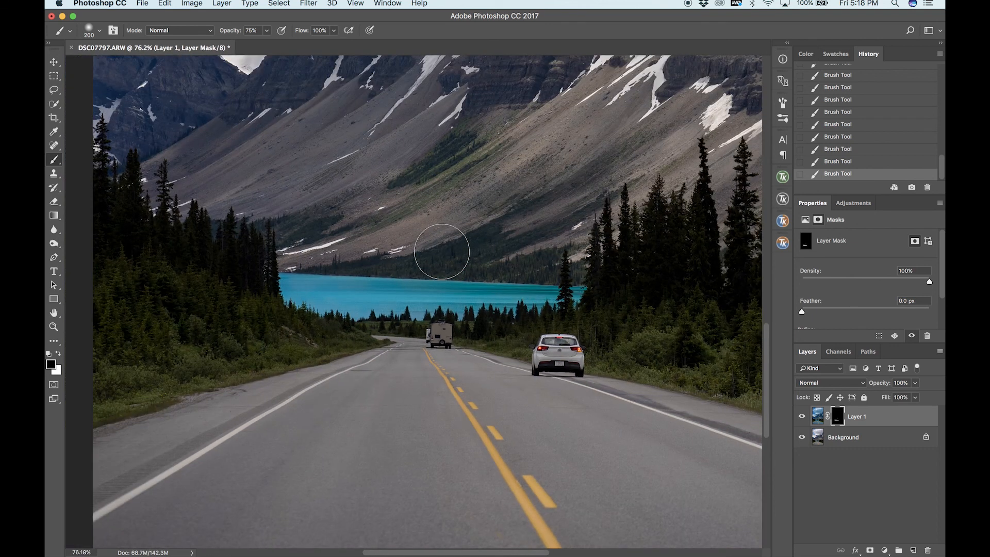
{"action": "scroll", "coordinate": [442, 251], "scroll_direction": "down", "scroll_amount": 3}
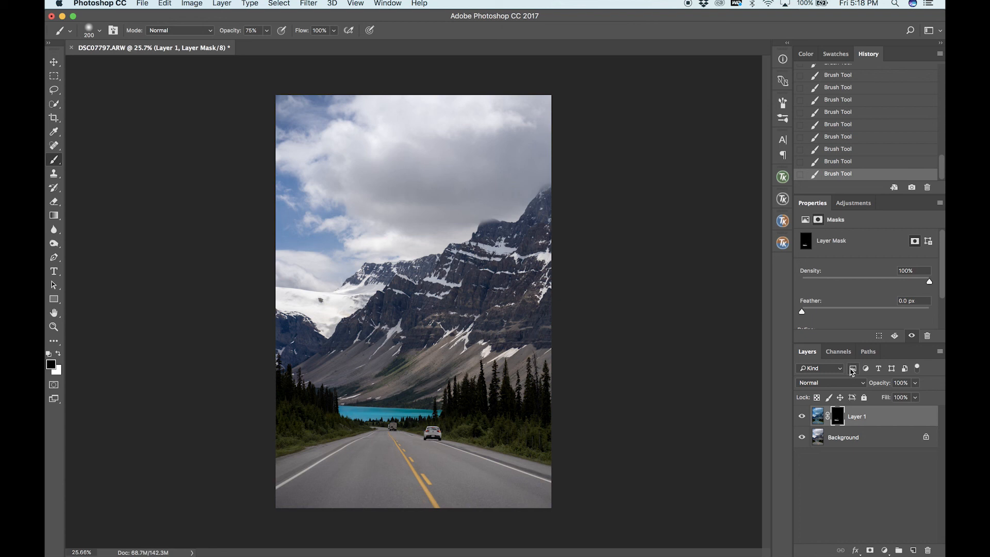
Try Layer 1 at 50% opacity and toggle its visibility to compare the water colour
{"action": "left_click", "coordinate": [901, 382]}
{"action": "type", "text": "50"}
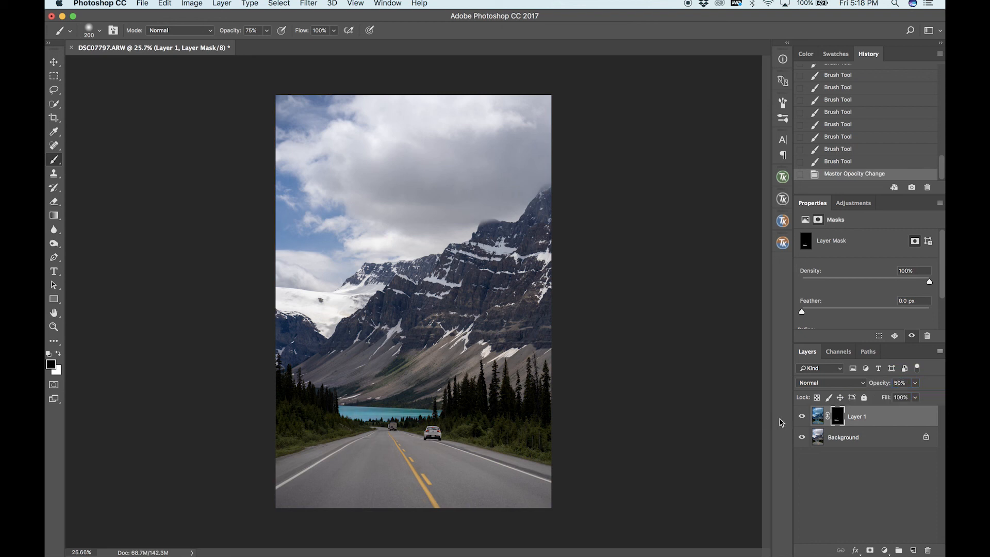
{"action": "left_click", "coordinate": [801, 416]}
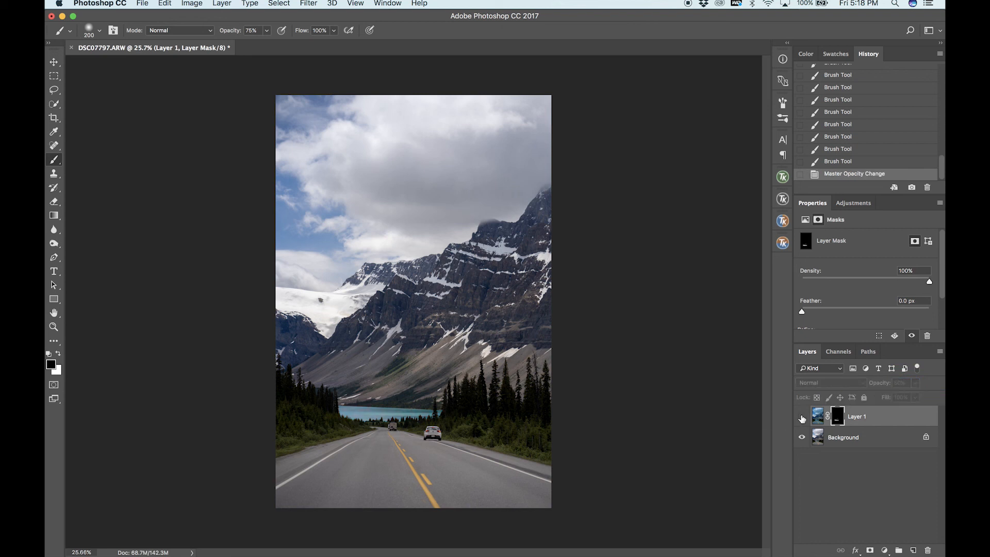
{"action": "left_click", "coordinate": [802, 417]}
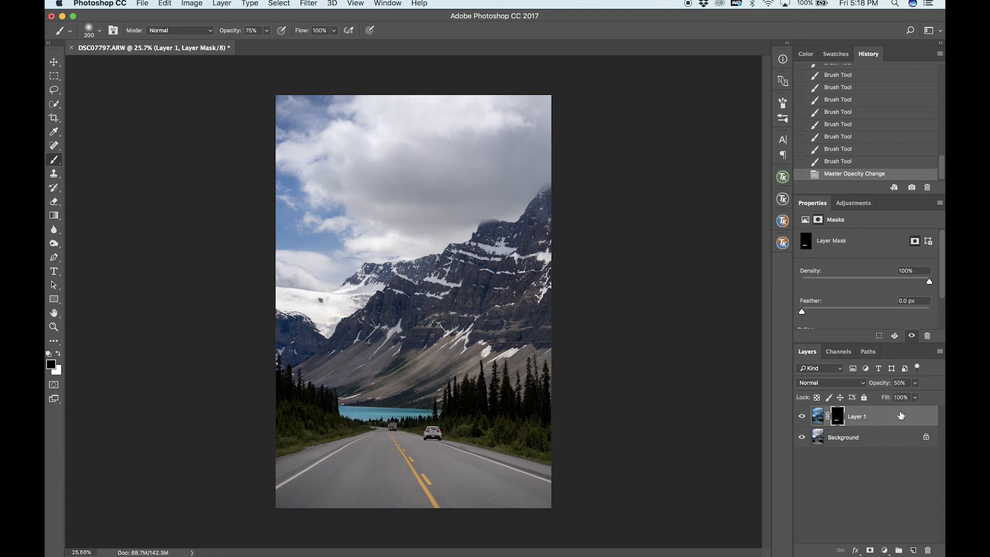
Restore Layer 1 to 100% opacity, and reduce it to 80%
{"action": "left_click_drag", "start_coordinate": [885, 387], "coordinate": [944, 392]}
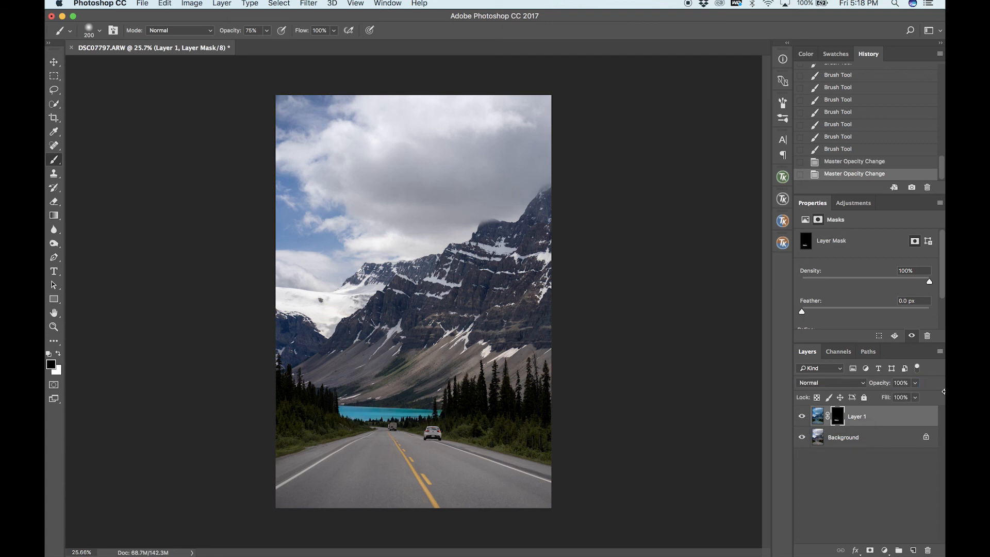
{"action": "left_click", "coordinate": [901, 383]}
{"action": "type", "text": "80"}
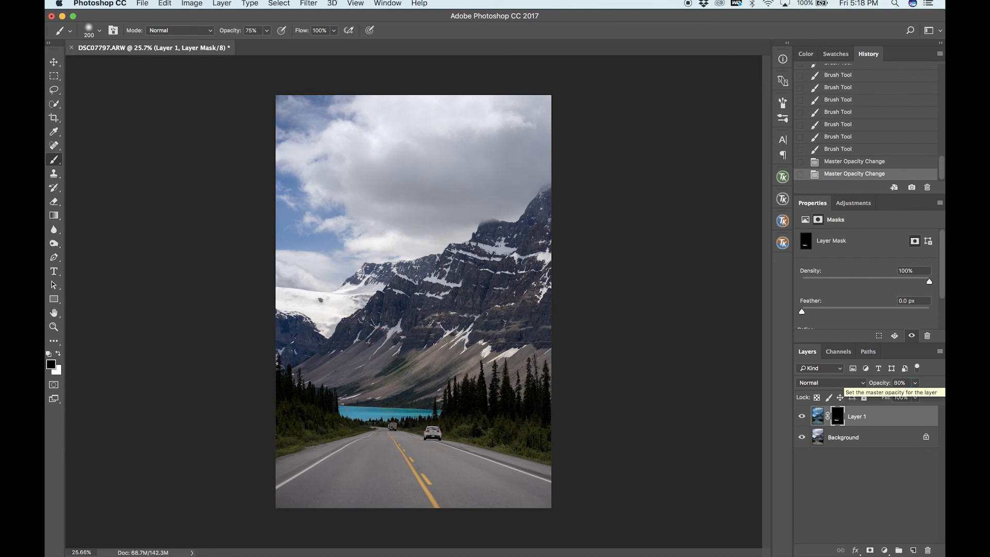